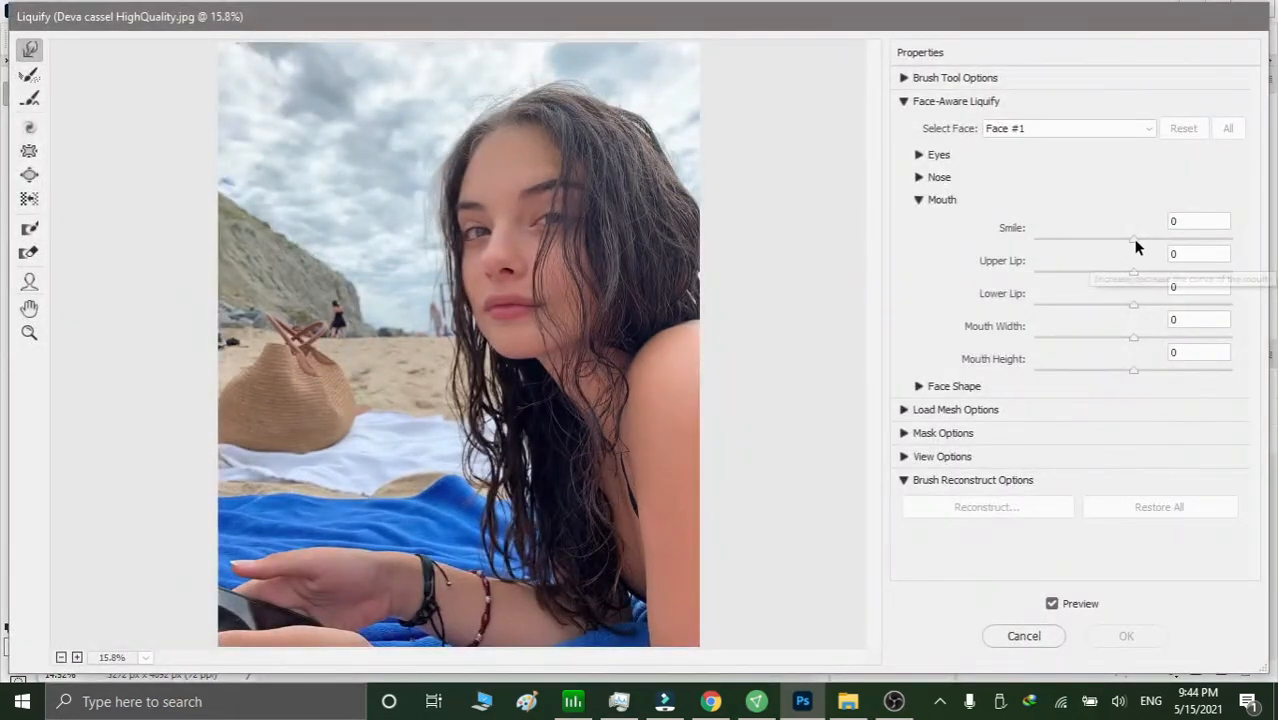
Adjust the mouth in Face-Aware Liquify with Smile 20, Upper Lip -3 and Lower Lip -13.
left_click_drag(1134, 240, 1117, 296)
left_click(1129, 303)
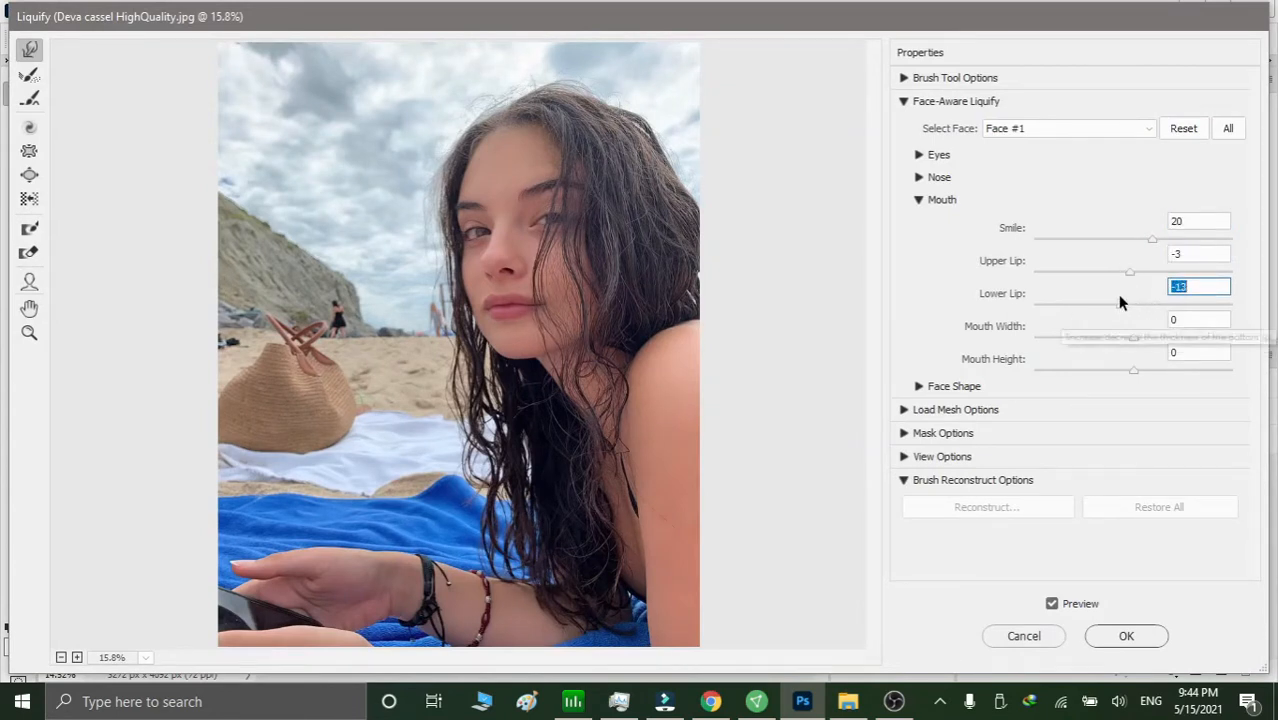
left_click(919, 200)
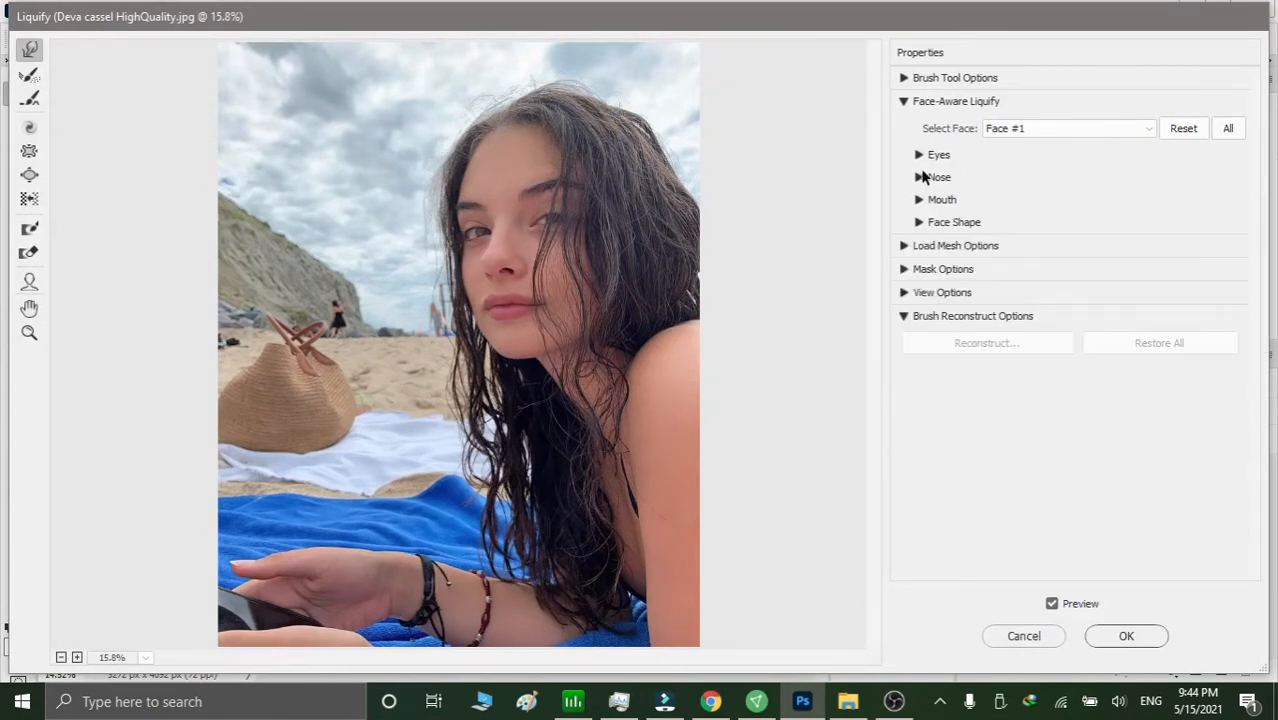
Set Nose Height to 25 and Nose Width to -58, and apply the Liquify filter.
left_click(919, 177)
left_click_drag(1132, 216, 1075, 249)
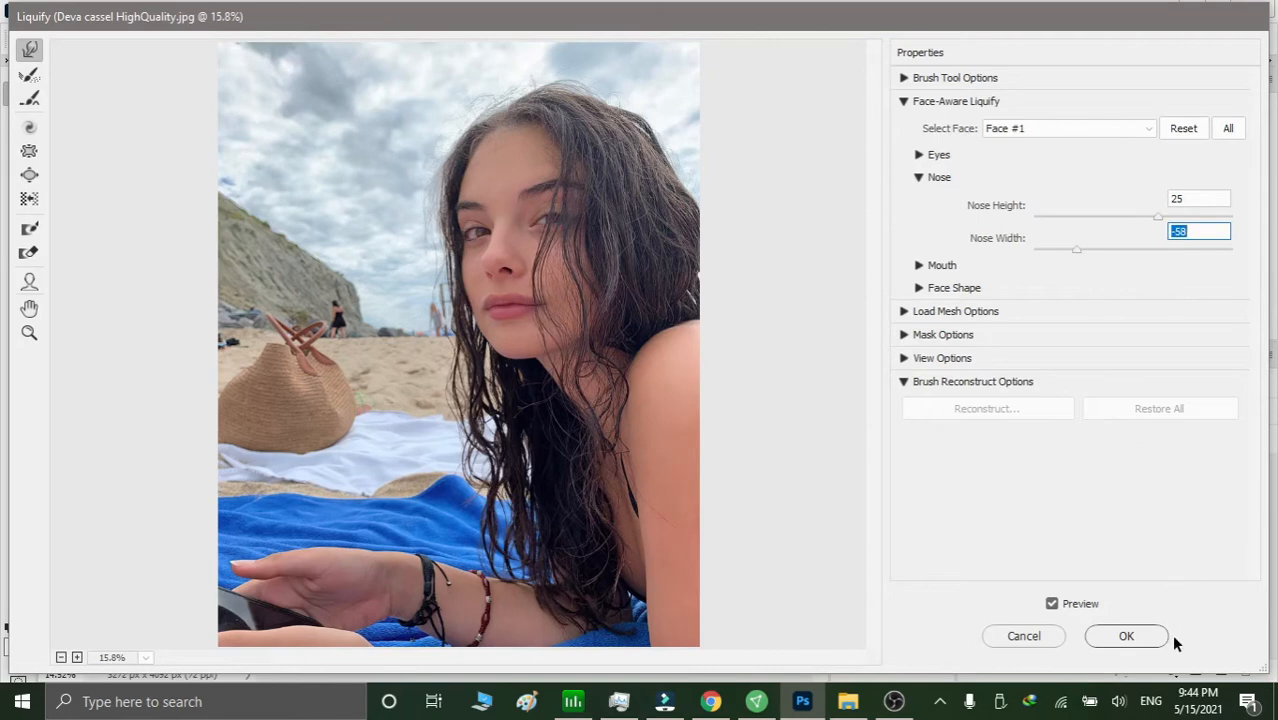
left_click(1142, 637)
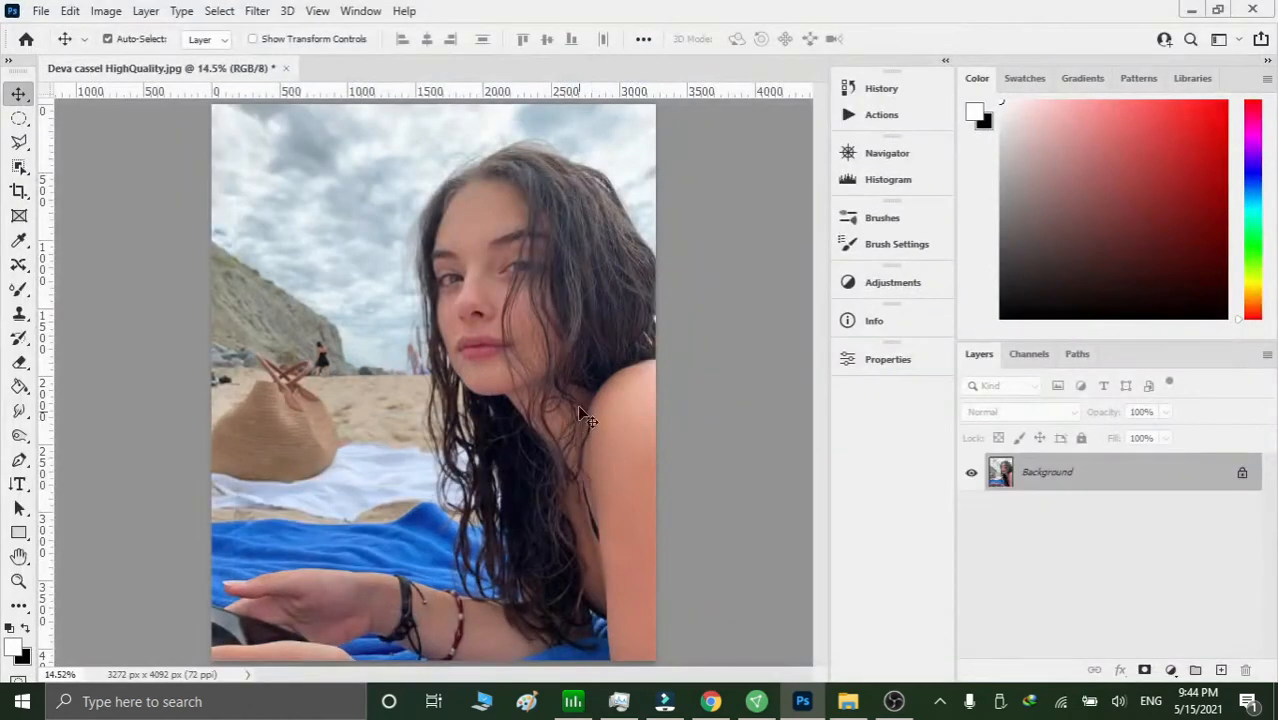
Compare the face before and after Liquify by switching between the Open and Liquify history states.
scroll(490, 362, "up", 5)
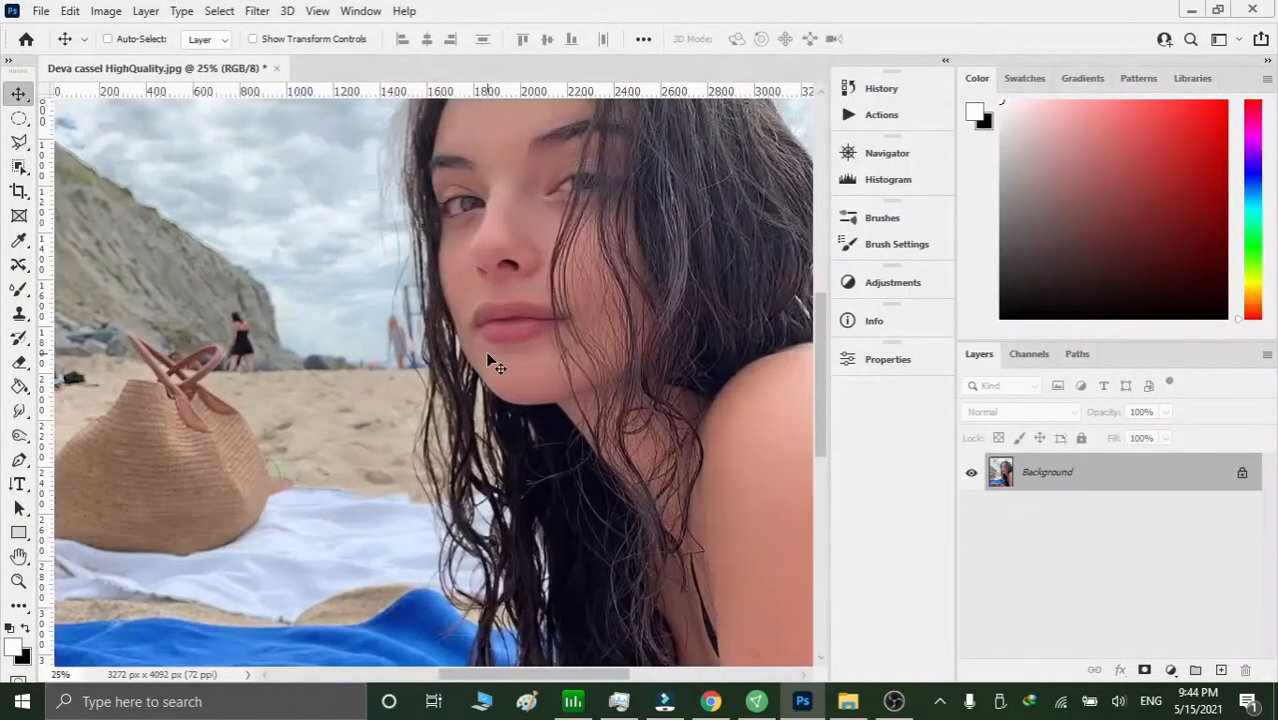
scroll(490, 365, "up", 3)
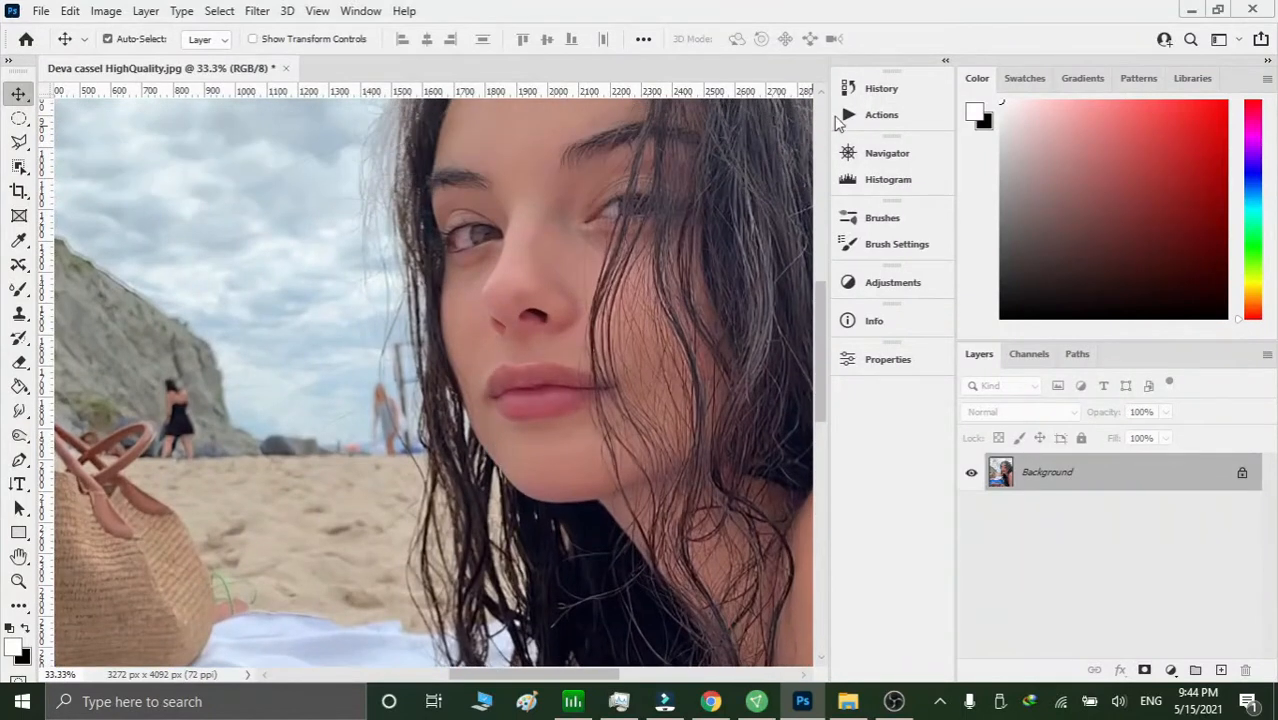
left_click(876, 90)
left_click(683, 147)
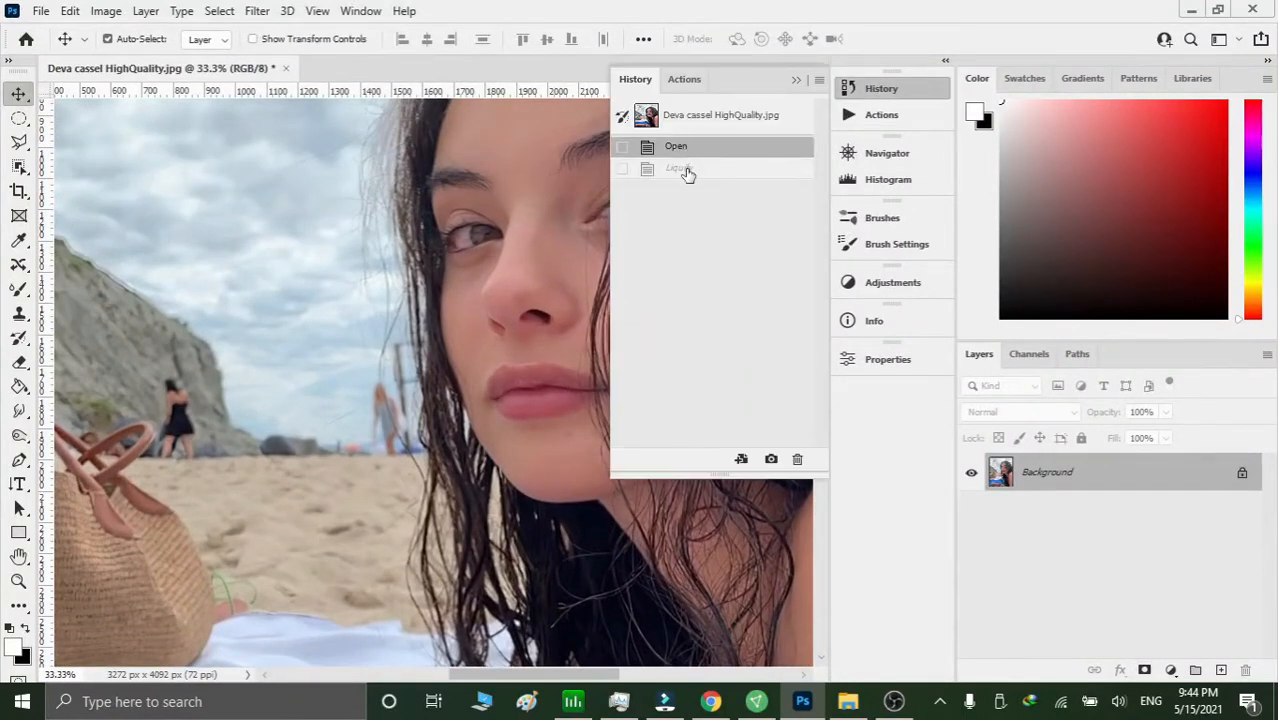
left_click(680, 169)
left_click(797, 80)
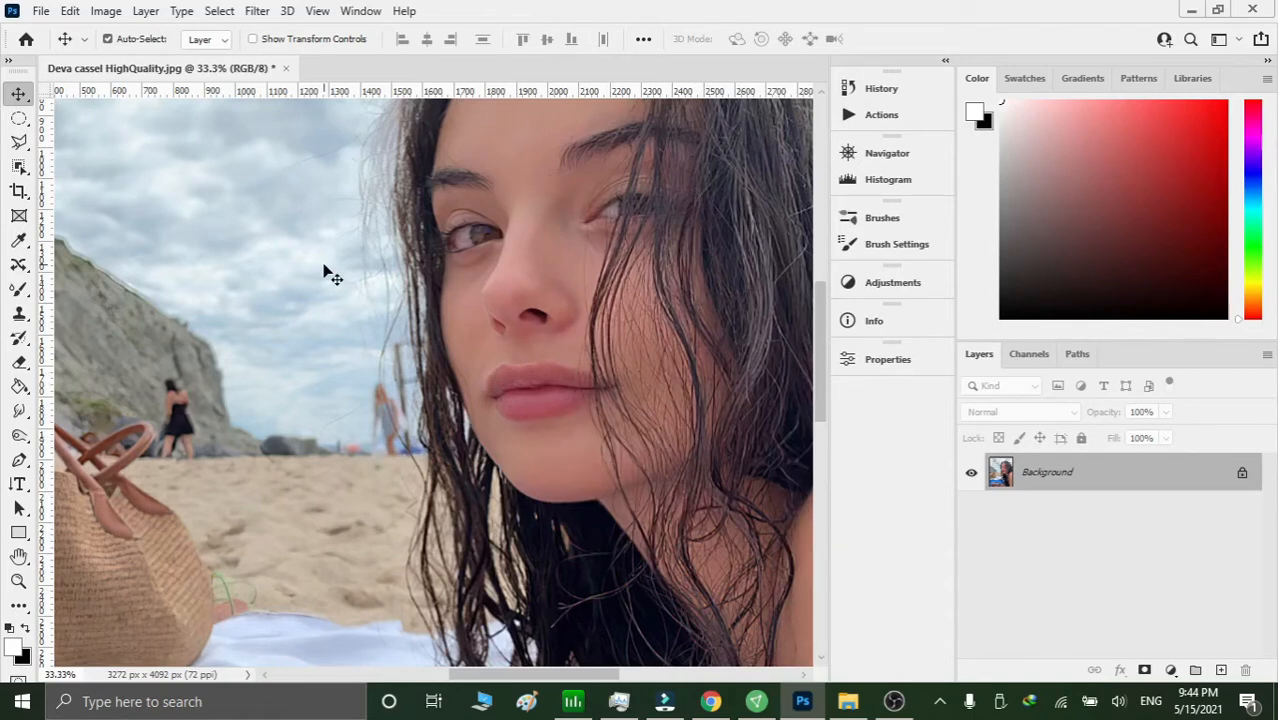
Select the lips with the Object Selection tool by enclosing the mouth in a rectangle.
key("ctrl+plus")
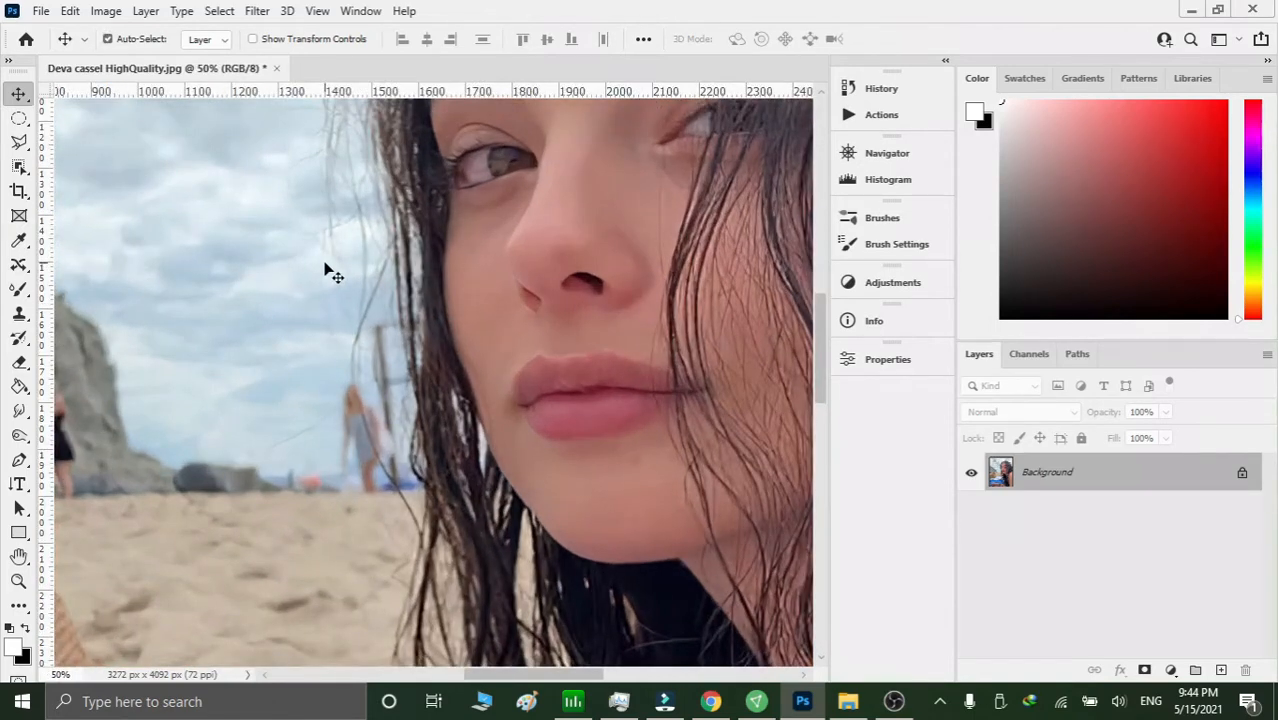
left_click_drag(577, 677, 598, 679)
scroll(565, 563, "up", 1)
key("ctrl+plus")
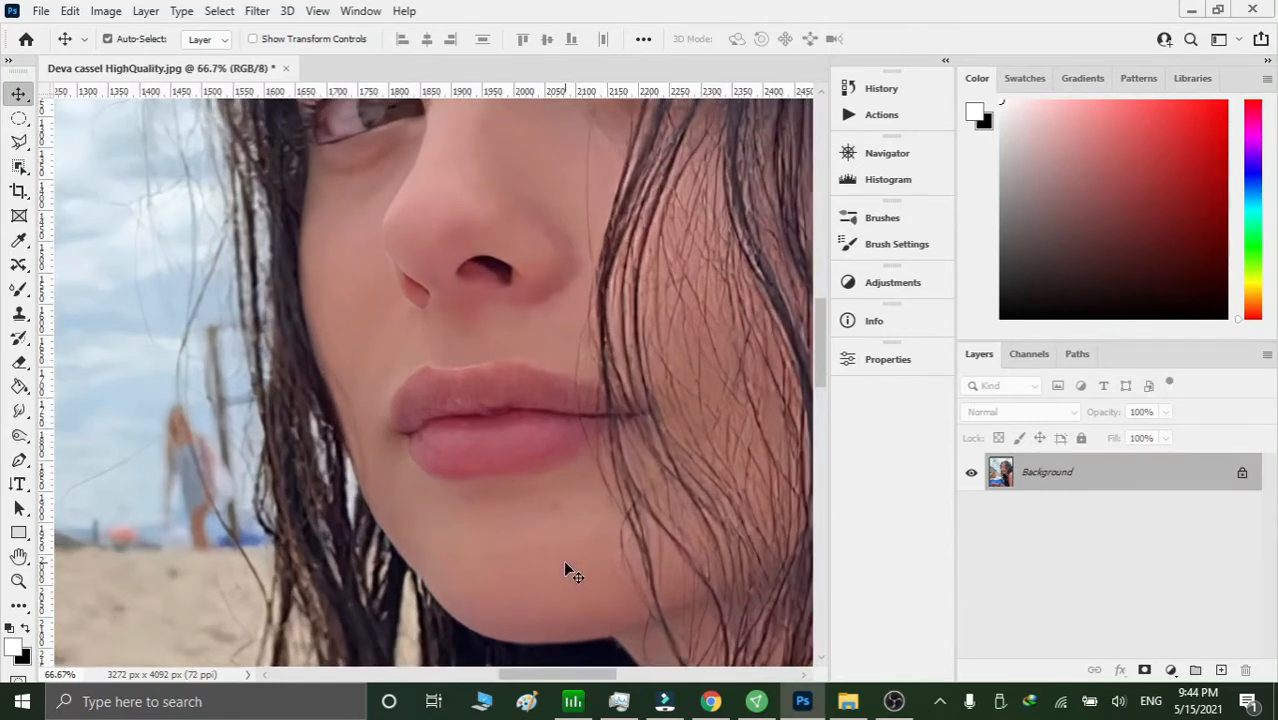
left_click(19, 168)
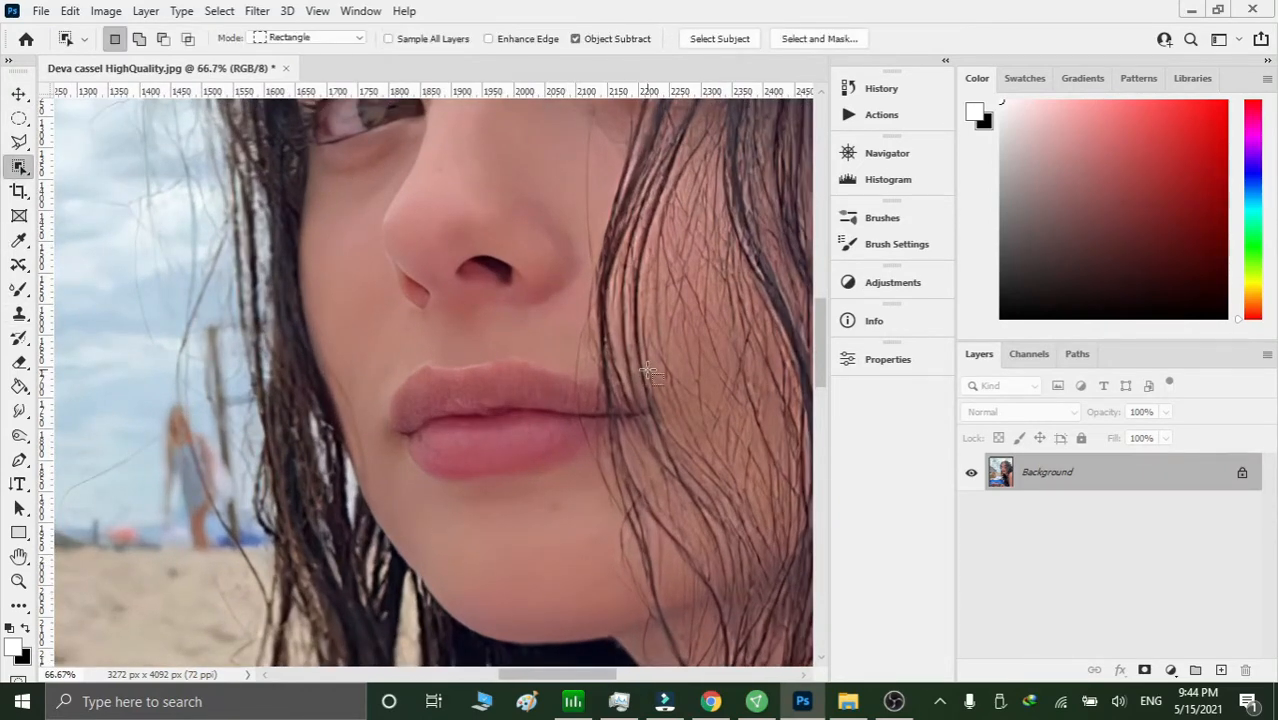
left_click_drag(648, 371, 367, 471)
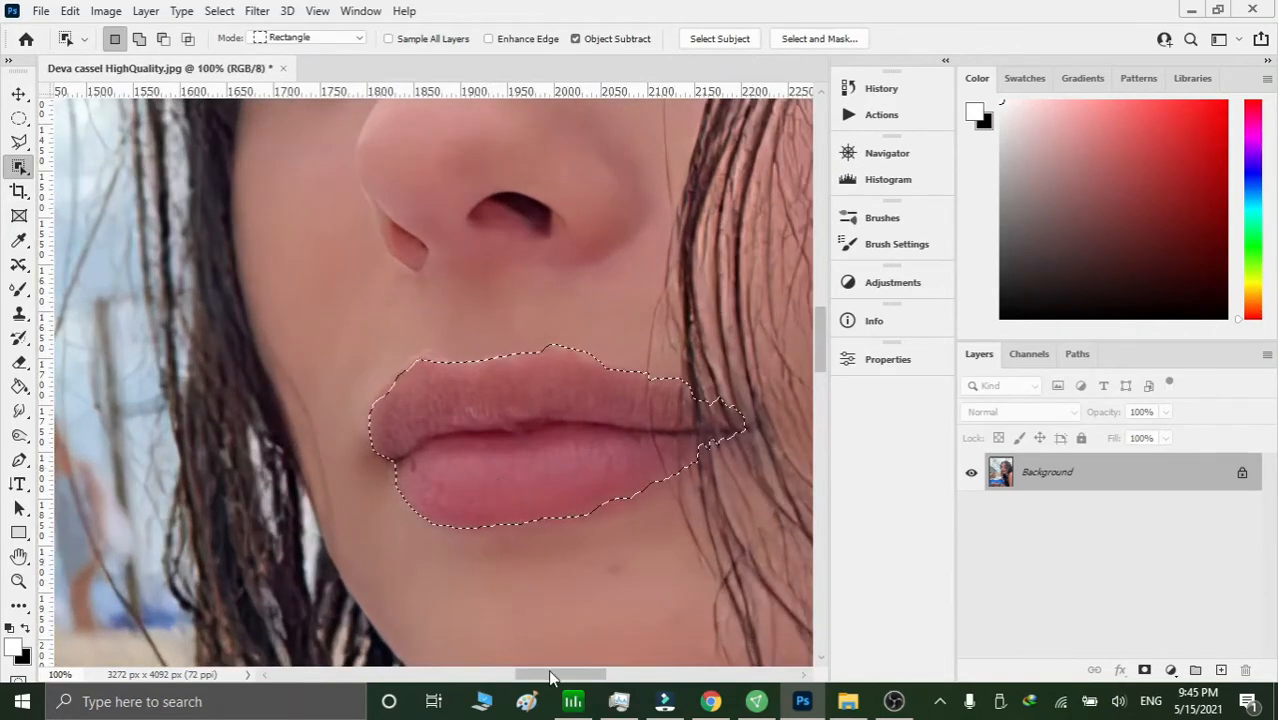
Trim the excess skin above the upper lip's peak from the selection with subtracting Elliptical Marquee shapes.
left_click_drag(551, 676, 570, 680)
scroll(512, 612, "down", 1)
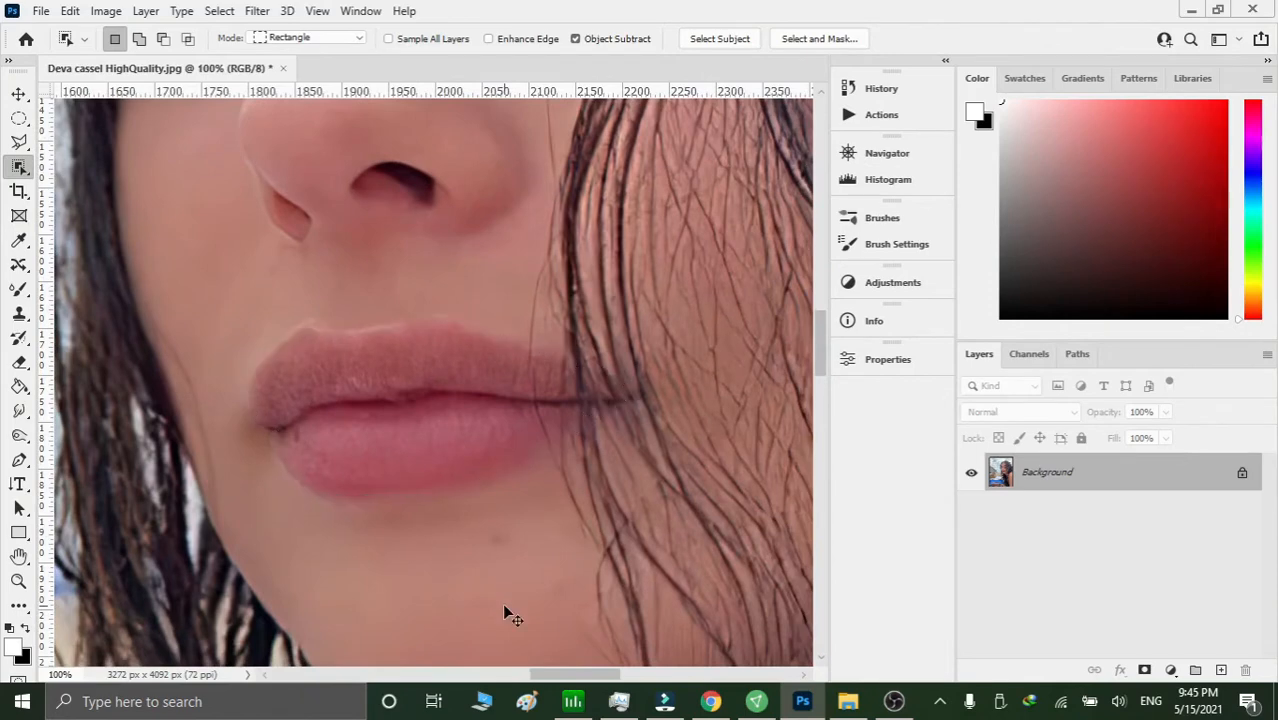
key("ctrl+plus")
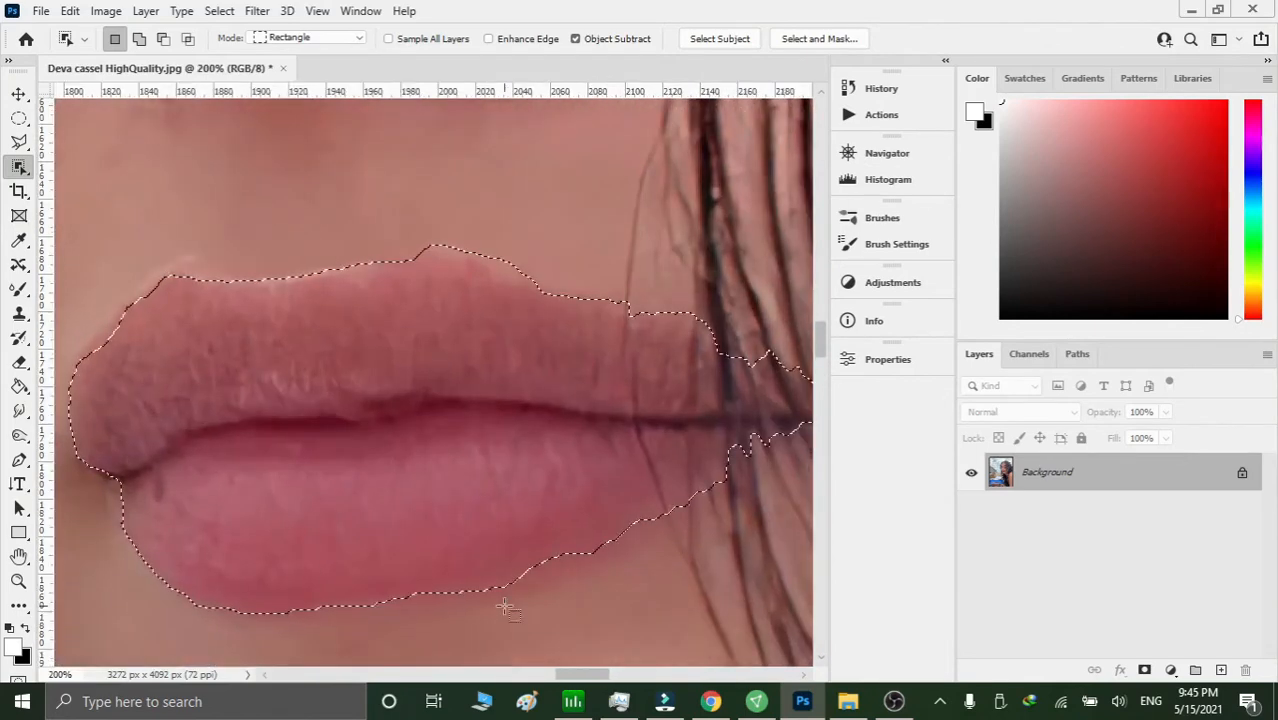
left_click(20, 119)
left_click(45, 136)
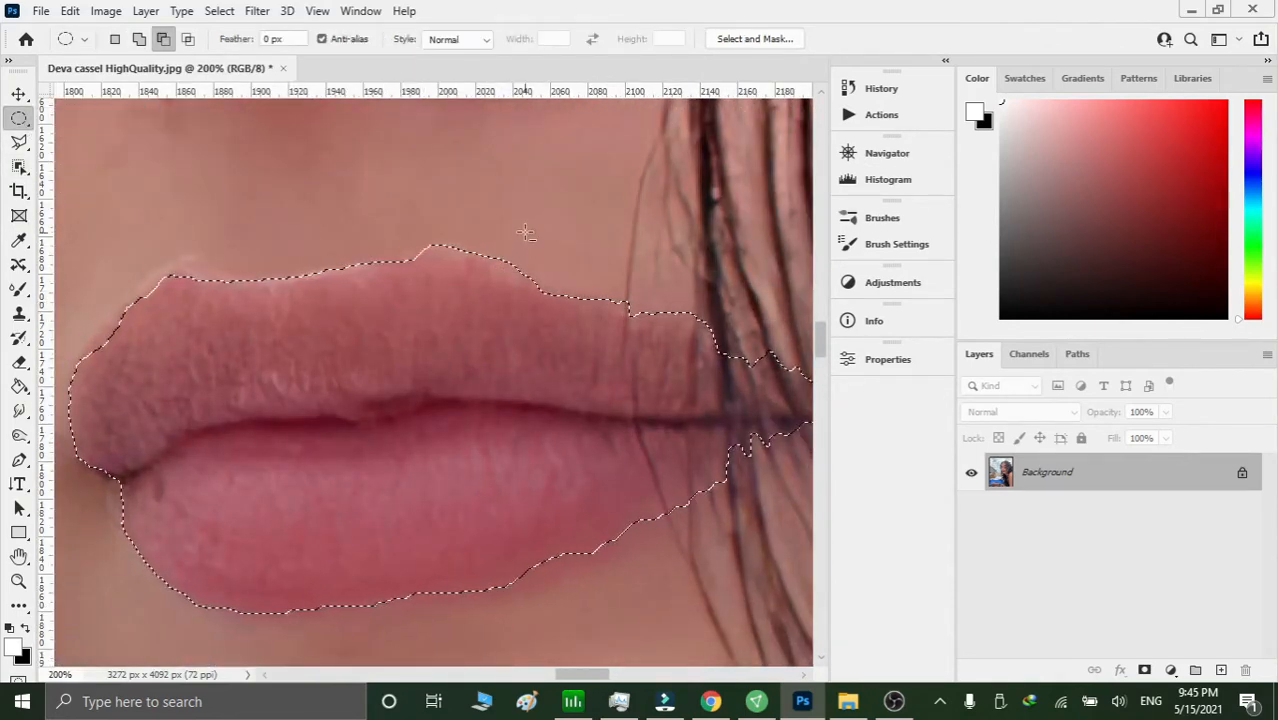
left_click_drag(516, 226, 383, 256)
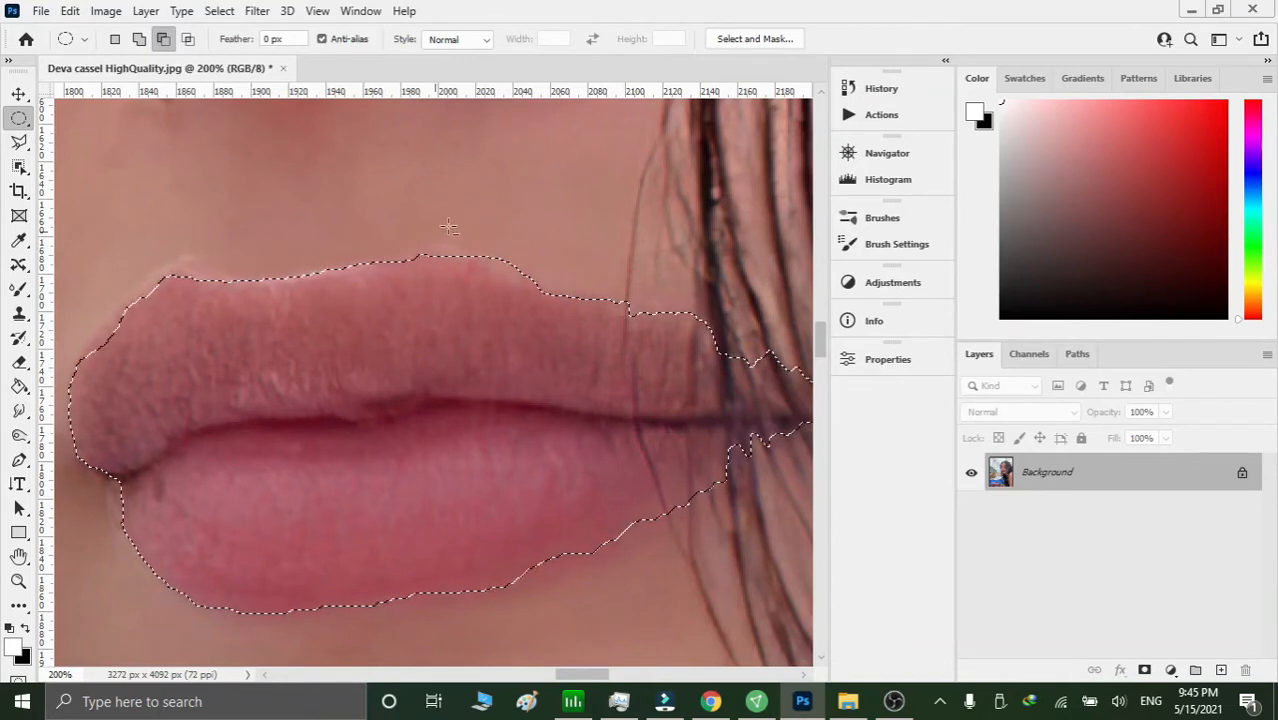
left_click_drag(468, 225, 398, 250)
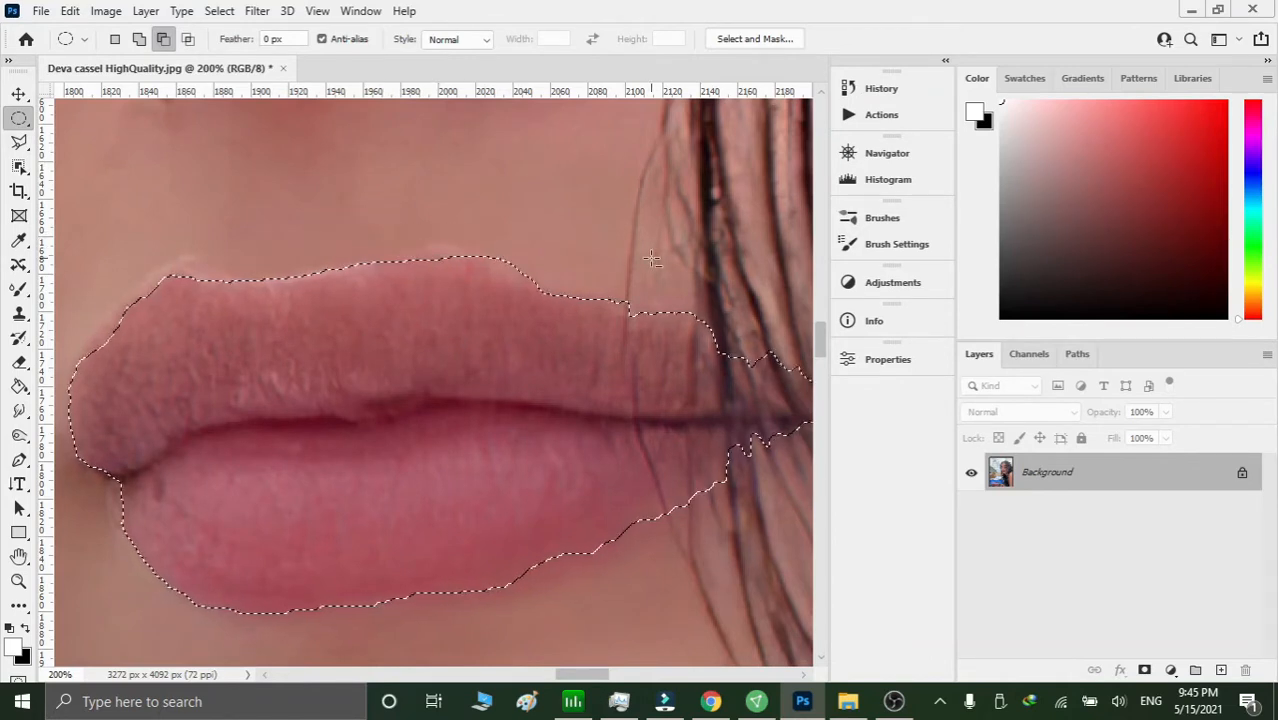
left_click_drag(548, 272, 474, 226)
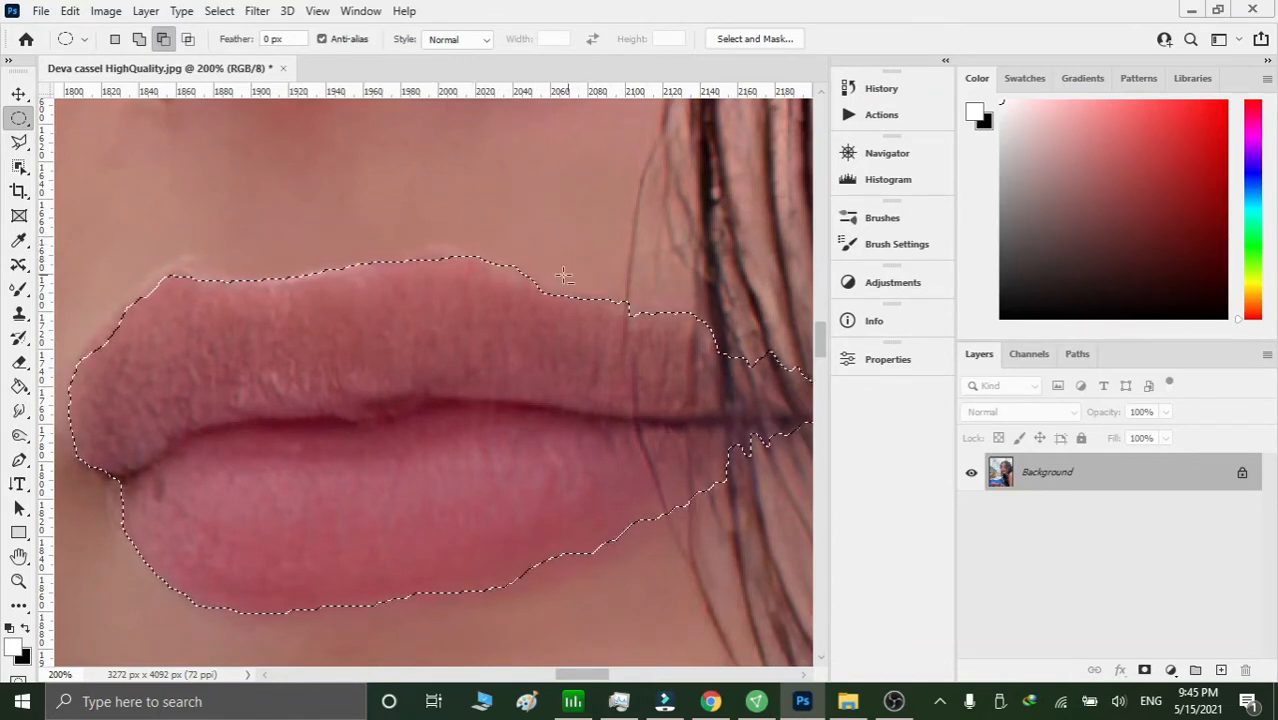
left_click_drag(570, 278, 460, 227)
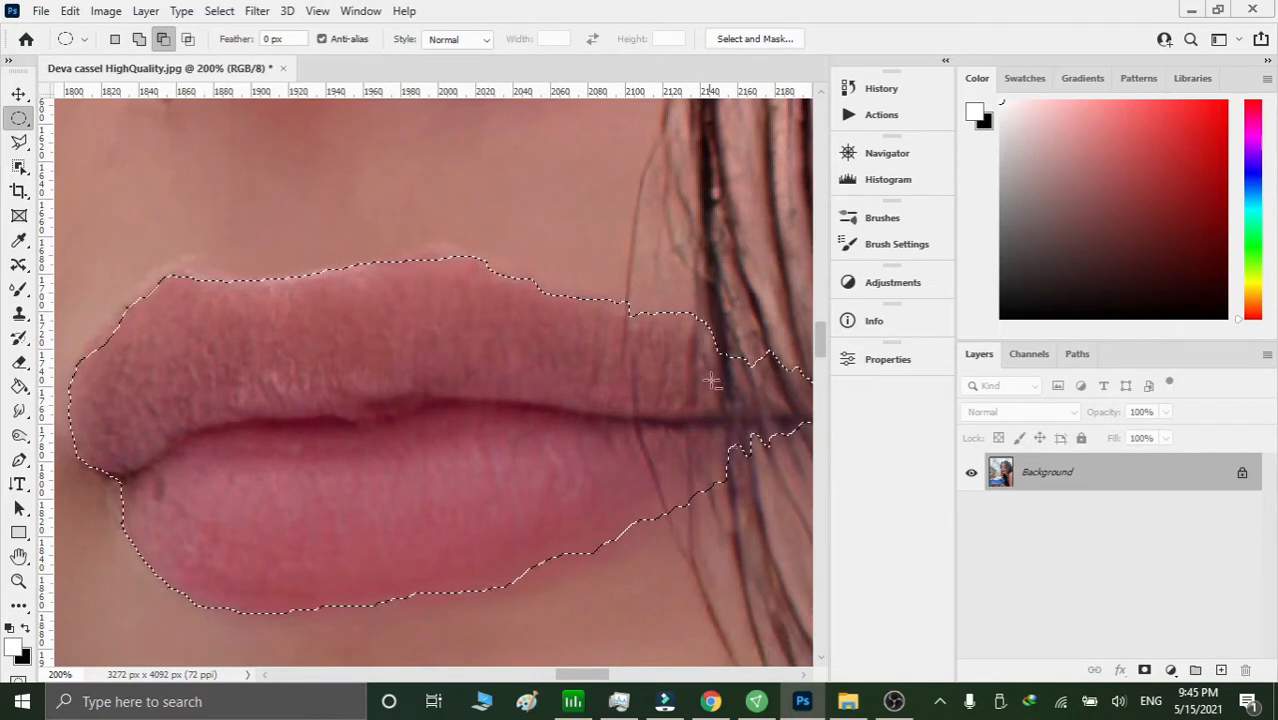
Add the missed area along the lower lip's edge near the hair to the selection with an elliptical marquee.
scroll(629, 642, "down", 2)
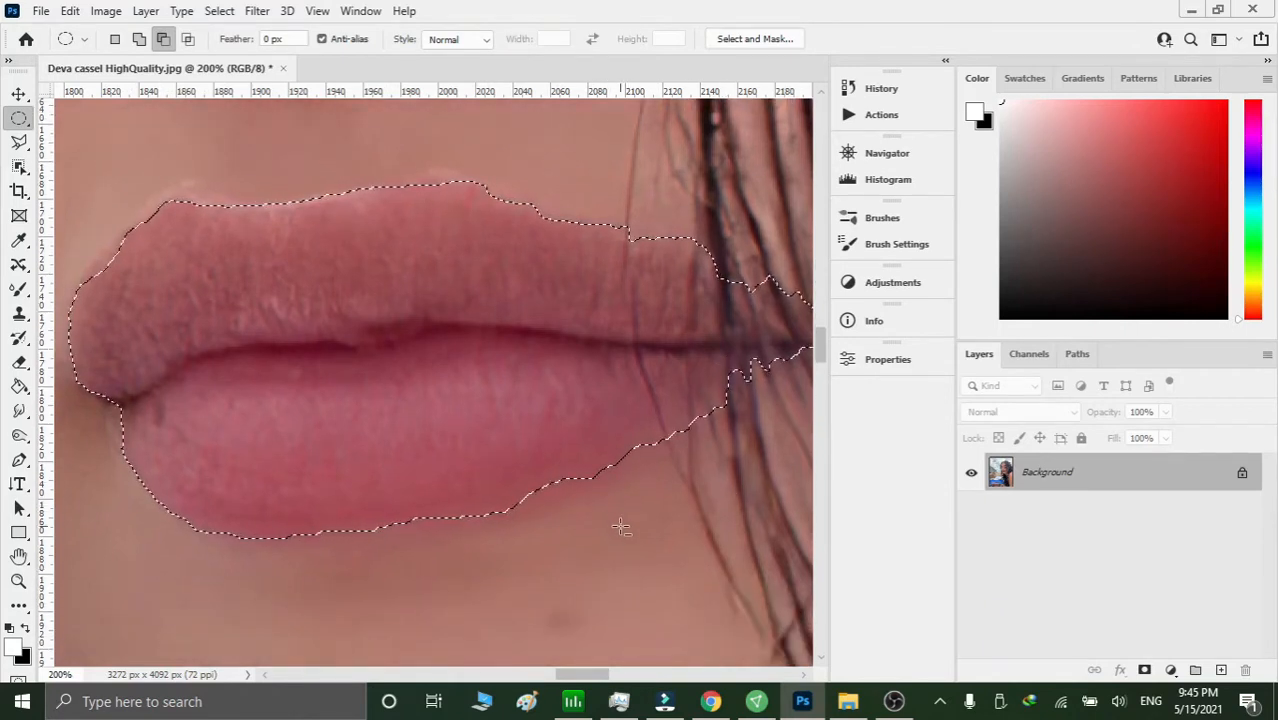
left_click_drag(606, 437, 492, 499)
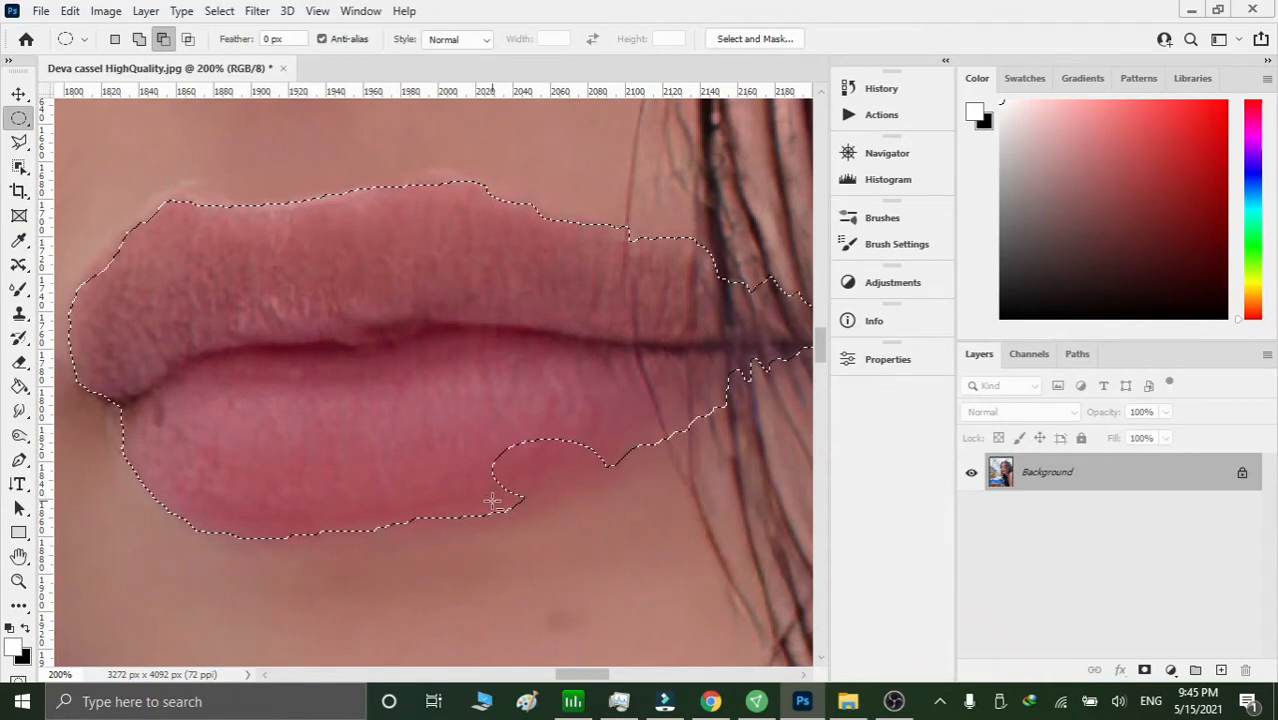
key("ctrl+z")
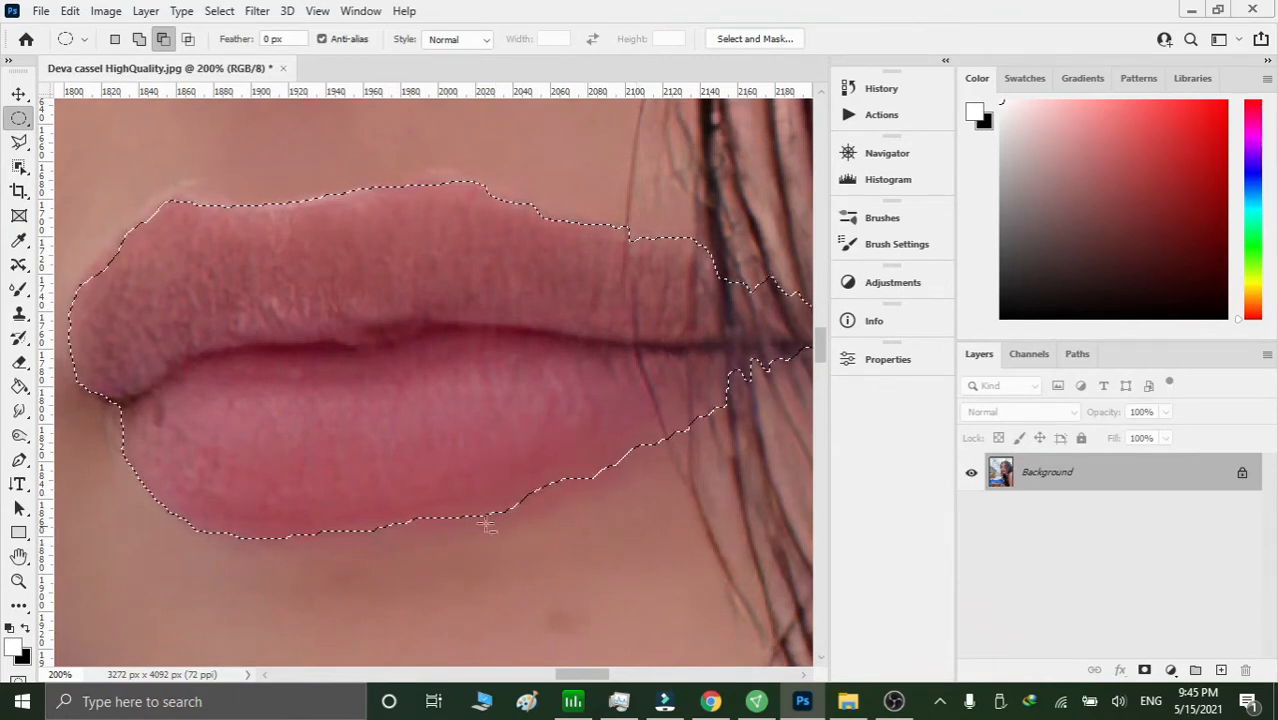
left_click(139, 38)
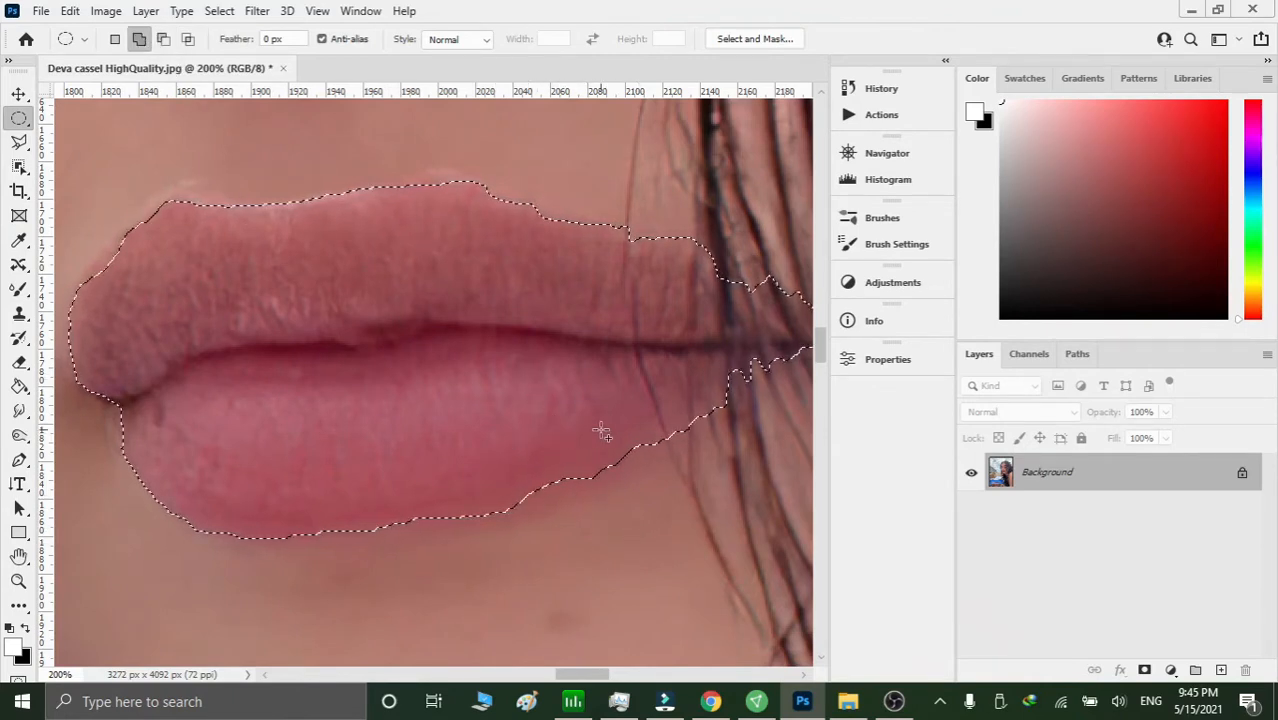
left_click_drag(603, 428, 483, 493)
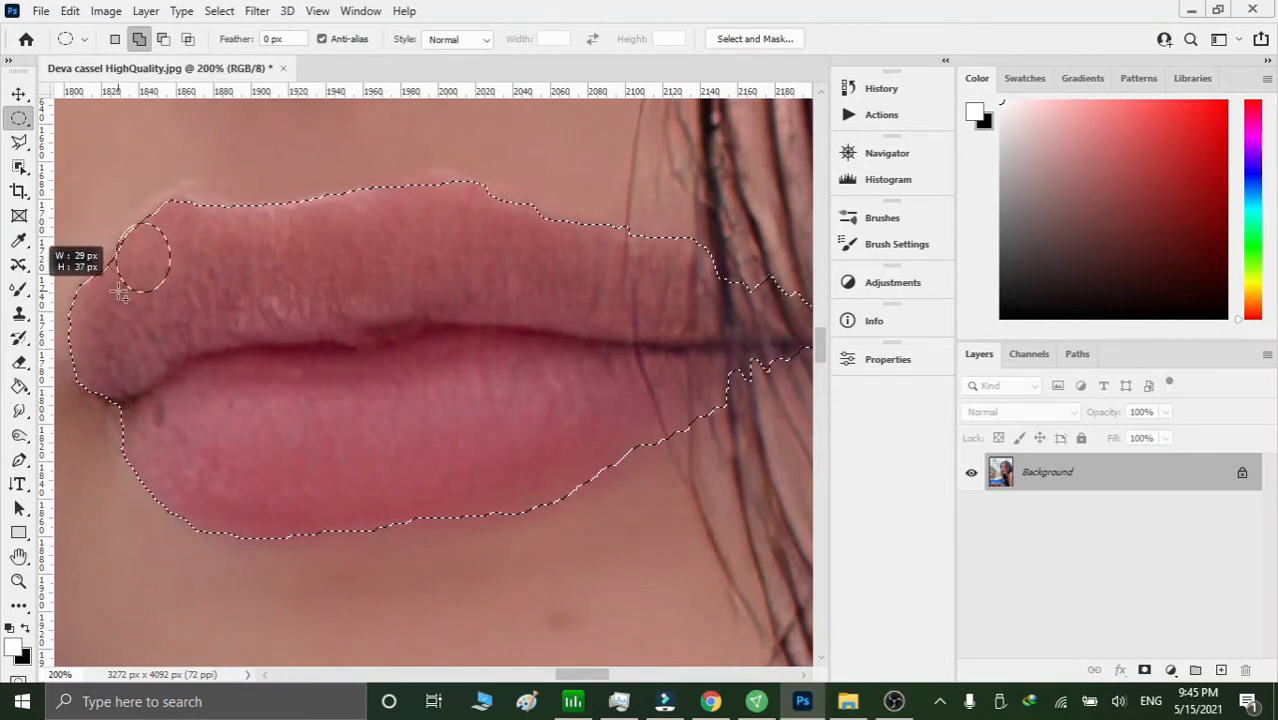
Smooth the selection around the mouth corner away from the hair and under the lower lip by adding small ellipses.
left_click_drag(120, 292, 150, 242)
left_click_drag(95, 290, 97, 254)
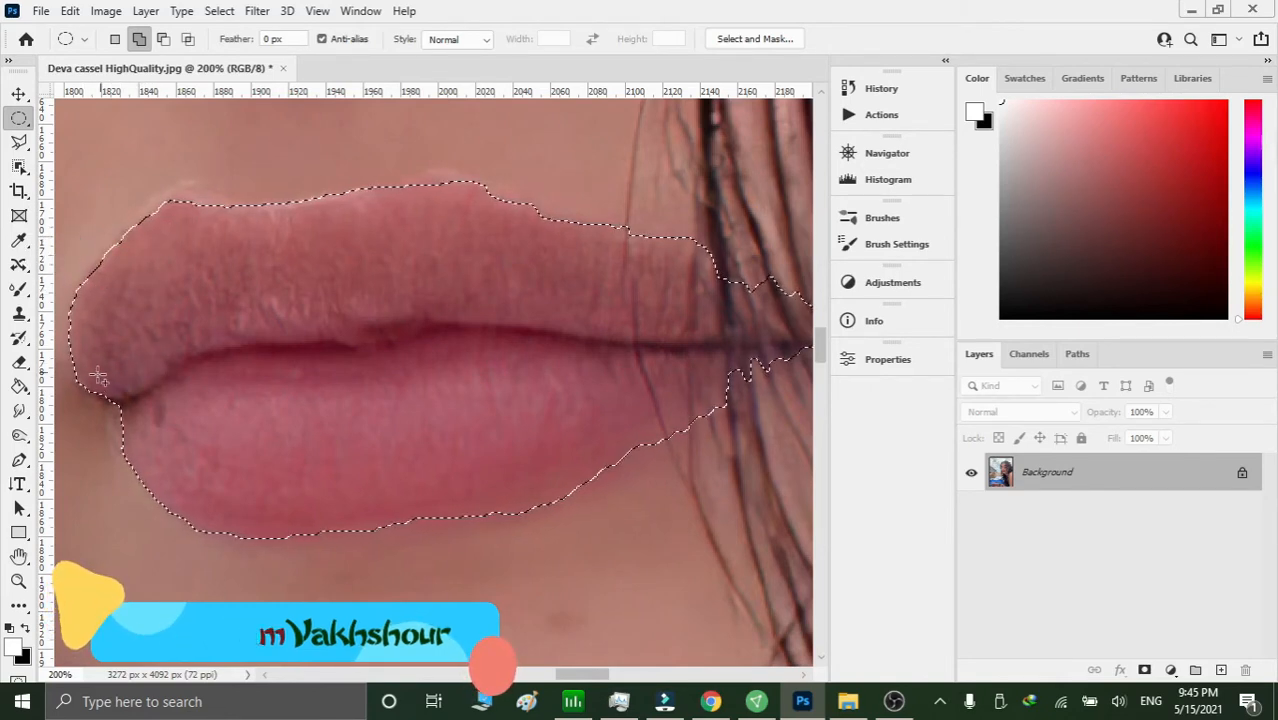
left_click_drag(90, 362, 133, 403)
left_click_drag(115, 345, 82, 397)
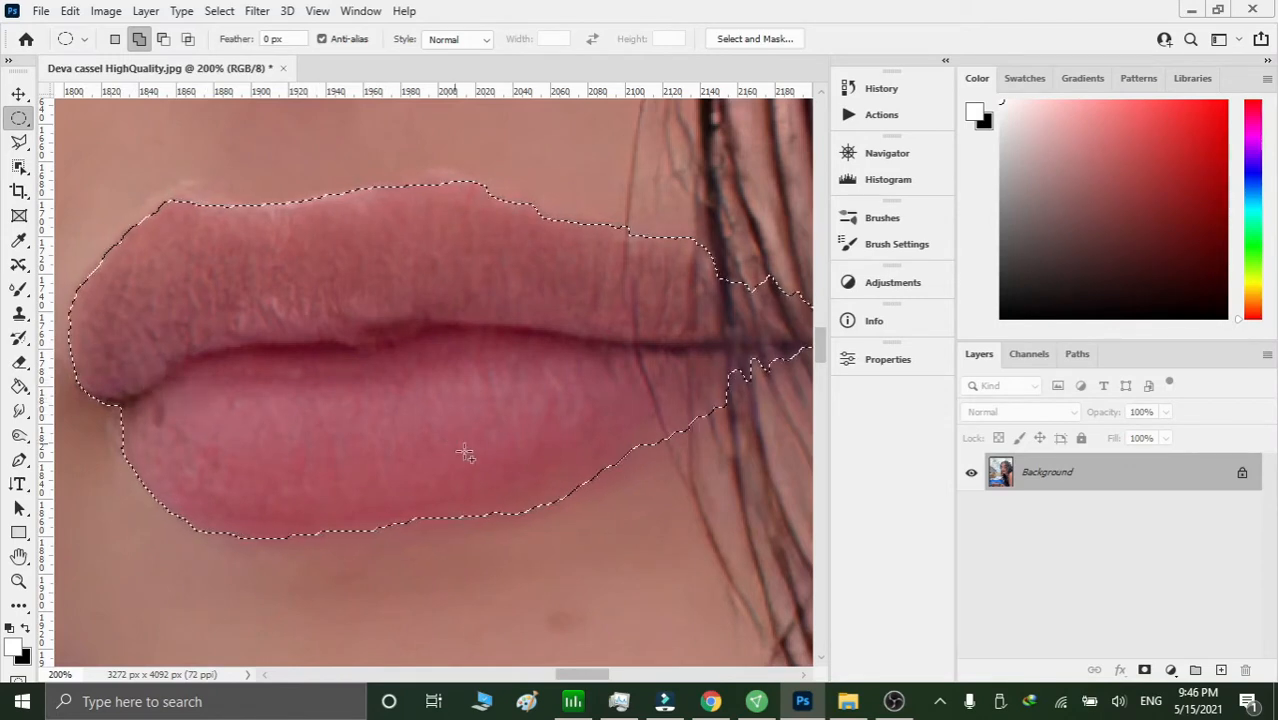
left_click_drag(442, 488, 347, 530)
left_click_drag(434, 491, 373, 530)
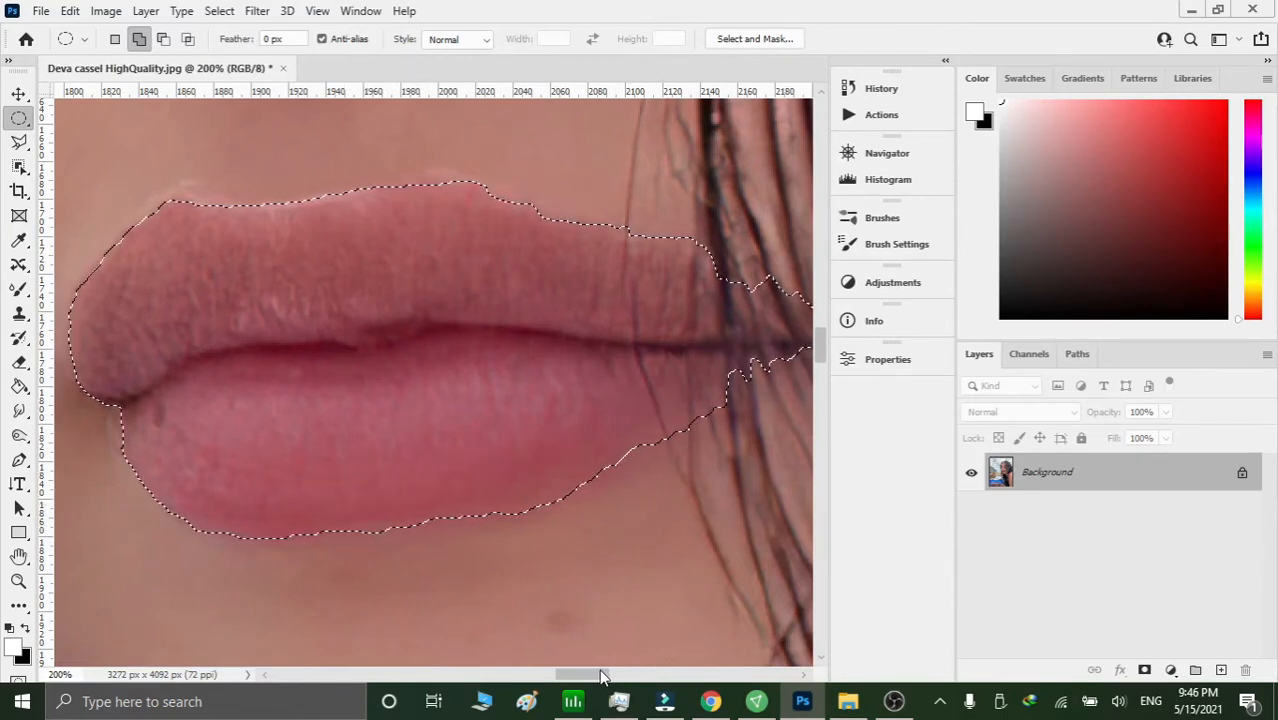
Subtract the jagged excess around the mouth corner under the hair from the lip selection with elliptical marquees.
left_click_drag(600, 677, 620, 677)
scroll(445, 470, "up", 1)
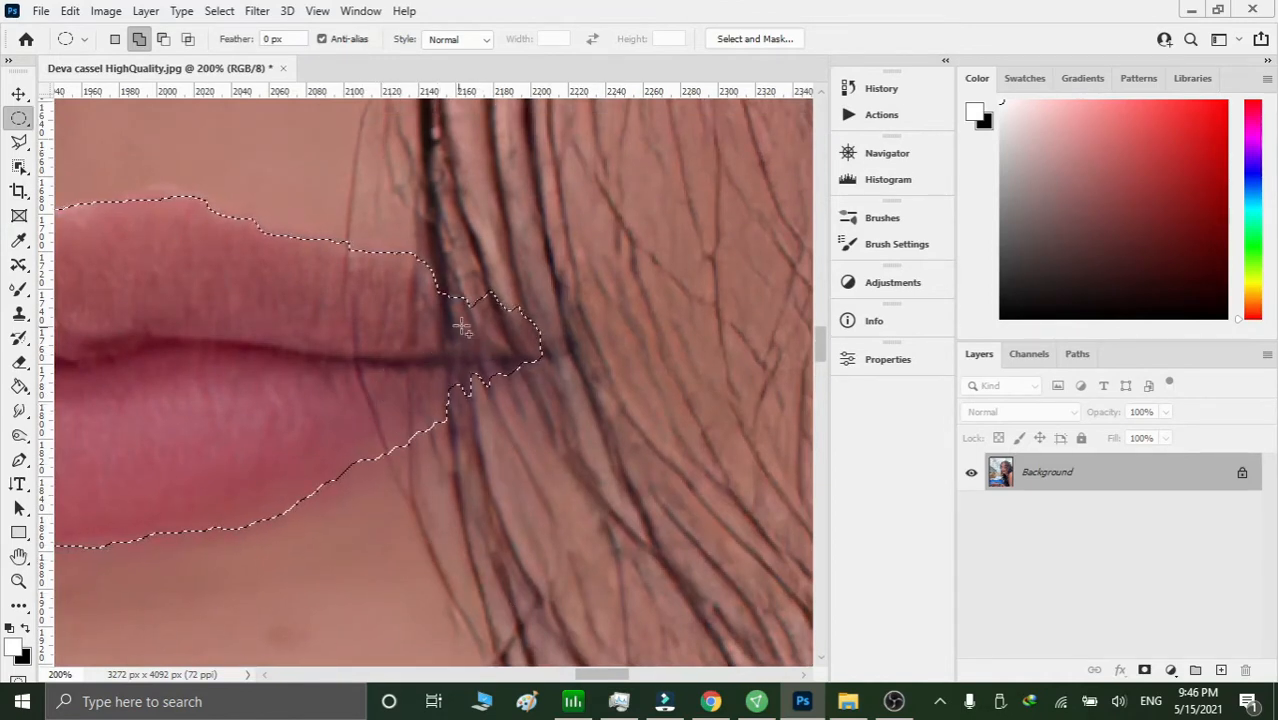
key("alt")
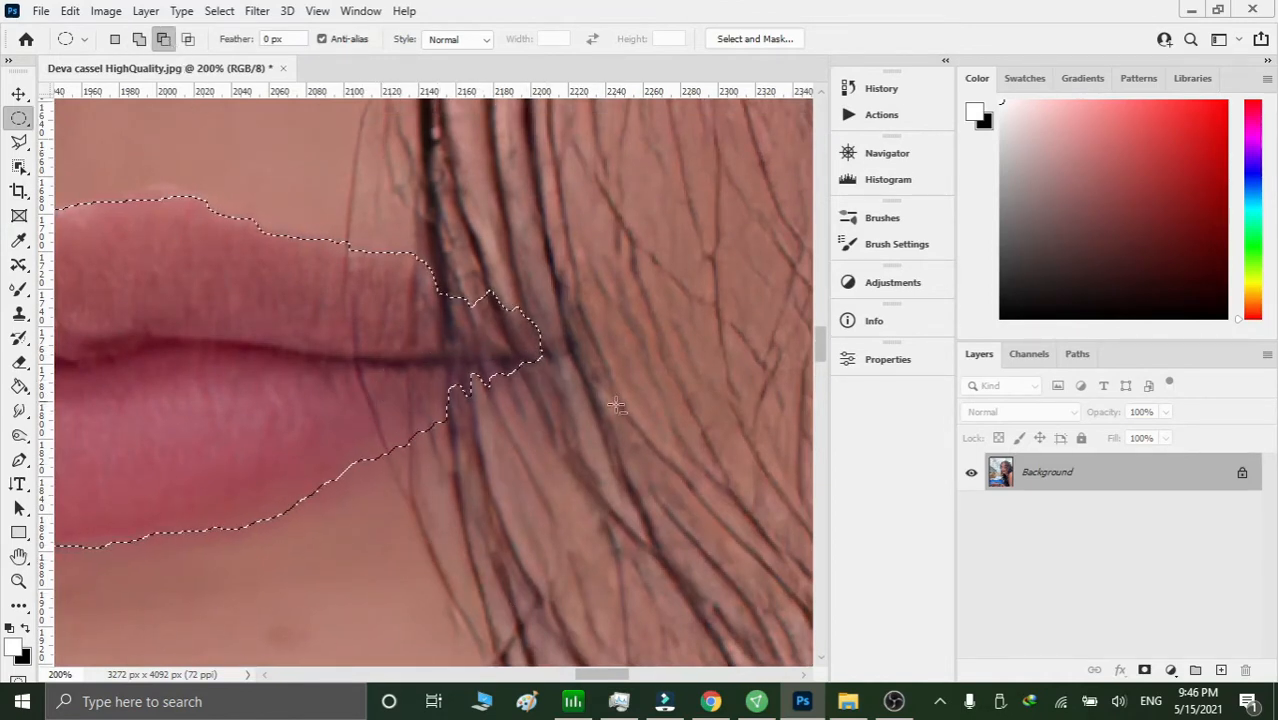
left_click_drag(579, 379, 537, 310)
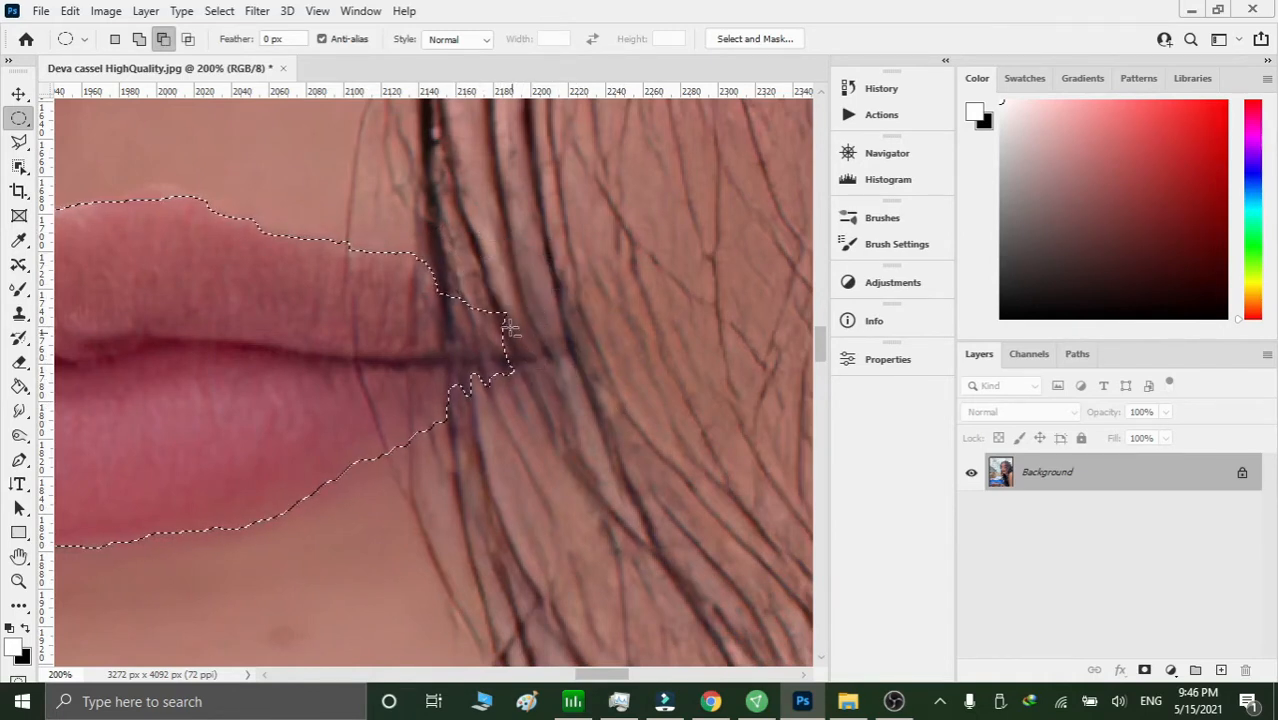
left_click_drag(390, 227, 490, 310)
left_click_drag(438, 457, 512, 385)
left_click_drag(455, 421, 540, 355)
left_click_drag(488, 291, 528, 320)
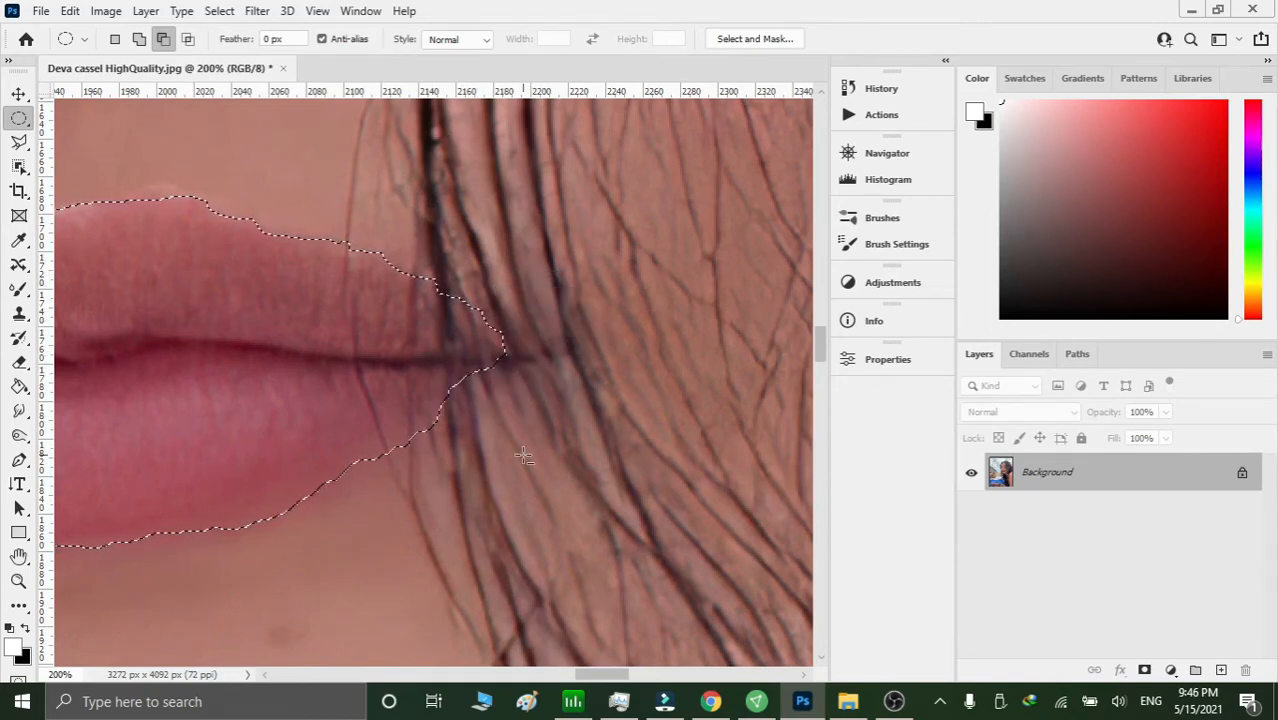
Drop the lip selection to inspect the bare mouth area, and restore the same selection.
key("ctrl+d")
scroll(523, 462, "down", 2)
key("ctrl+shift+d")
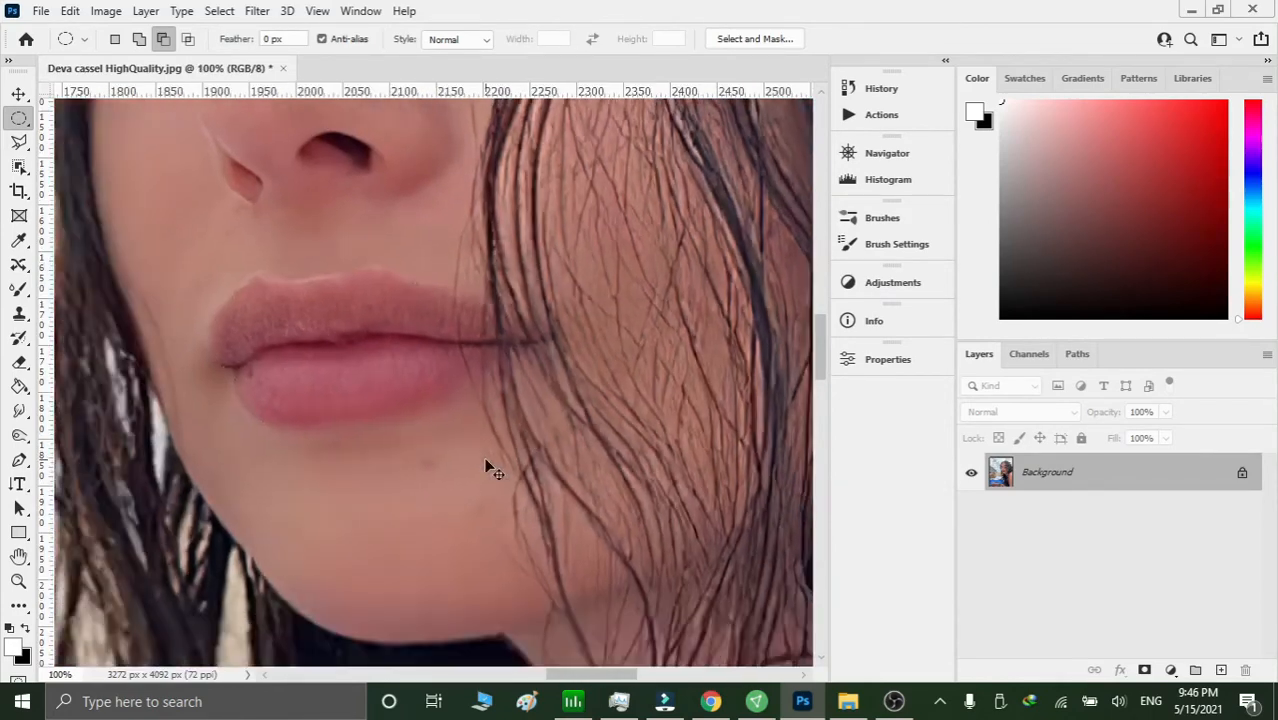
Add a Solid Color fill layer in red e00808 over the selected lips and set its blend mode to Multiply.
key("ctrl+0")
left_click(1170, 670)
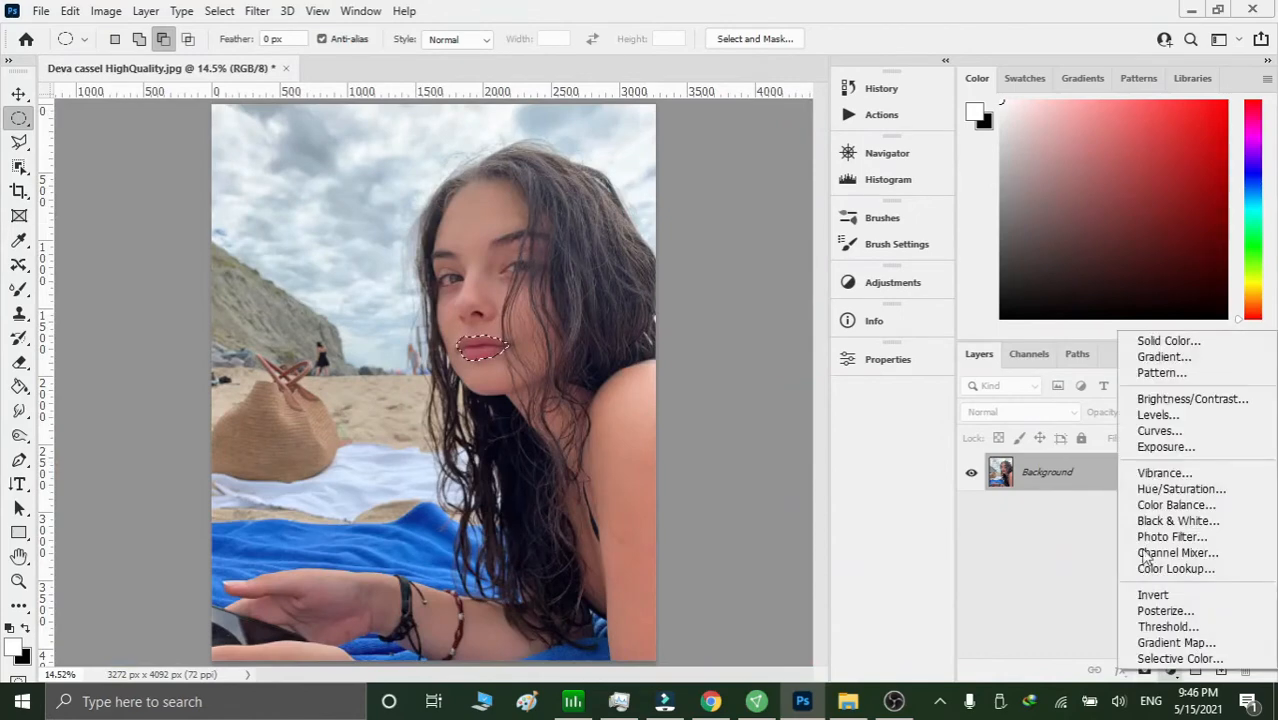
left_click(1148, 341)
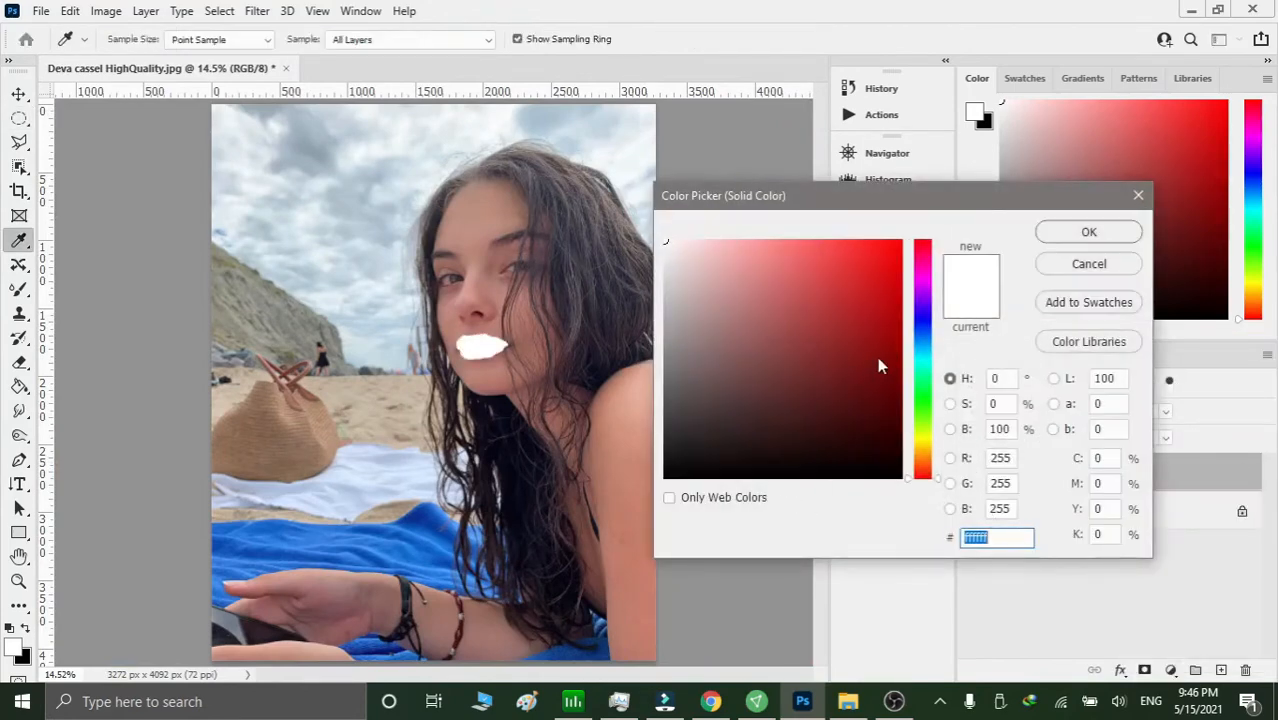
left_click(900, 296)
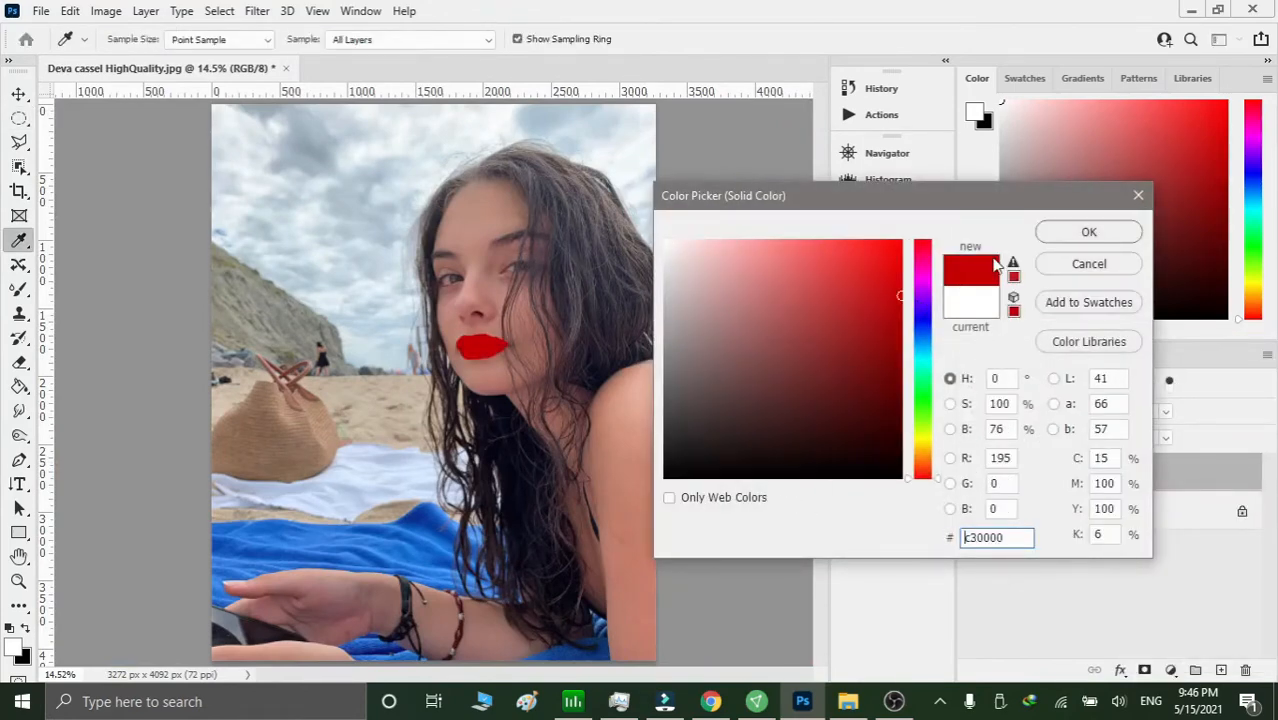
type("e00808")
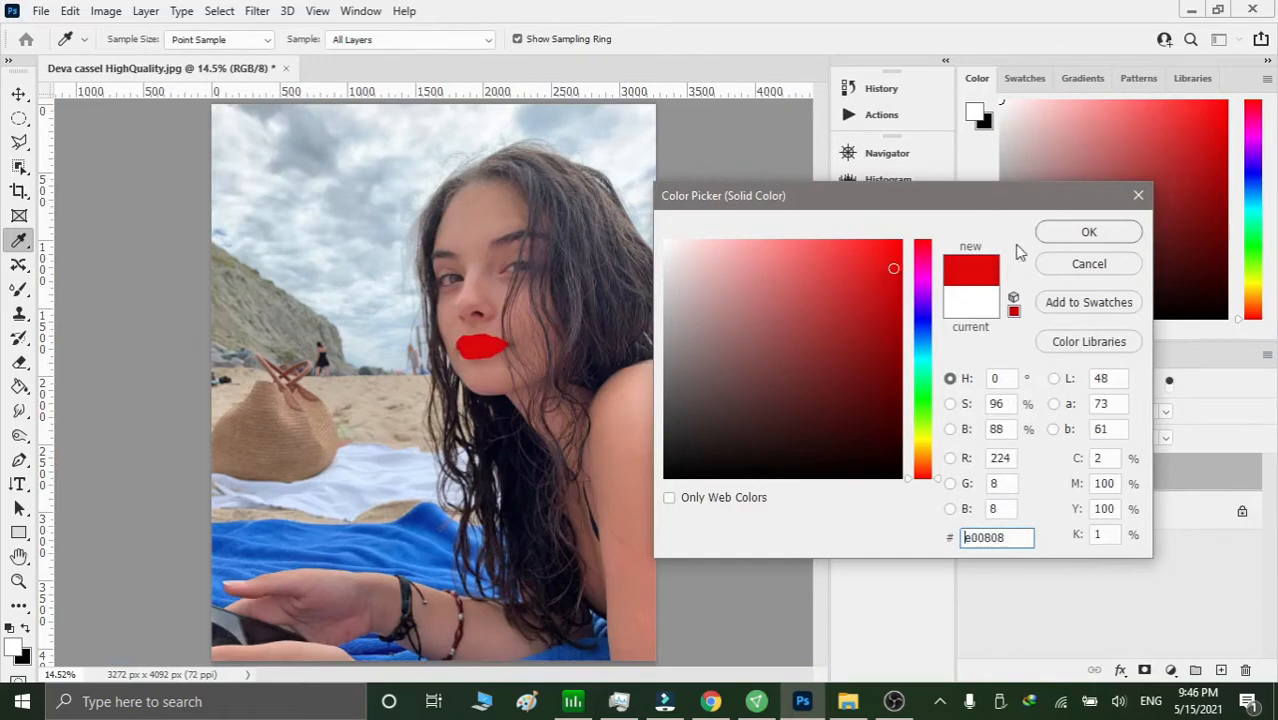
left_click(1088, 231)
left_click(1008, 412)
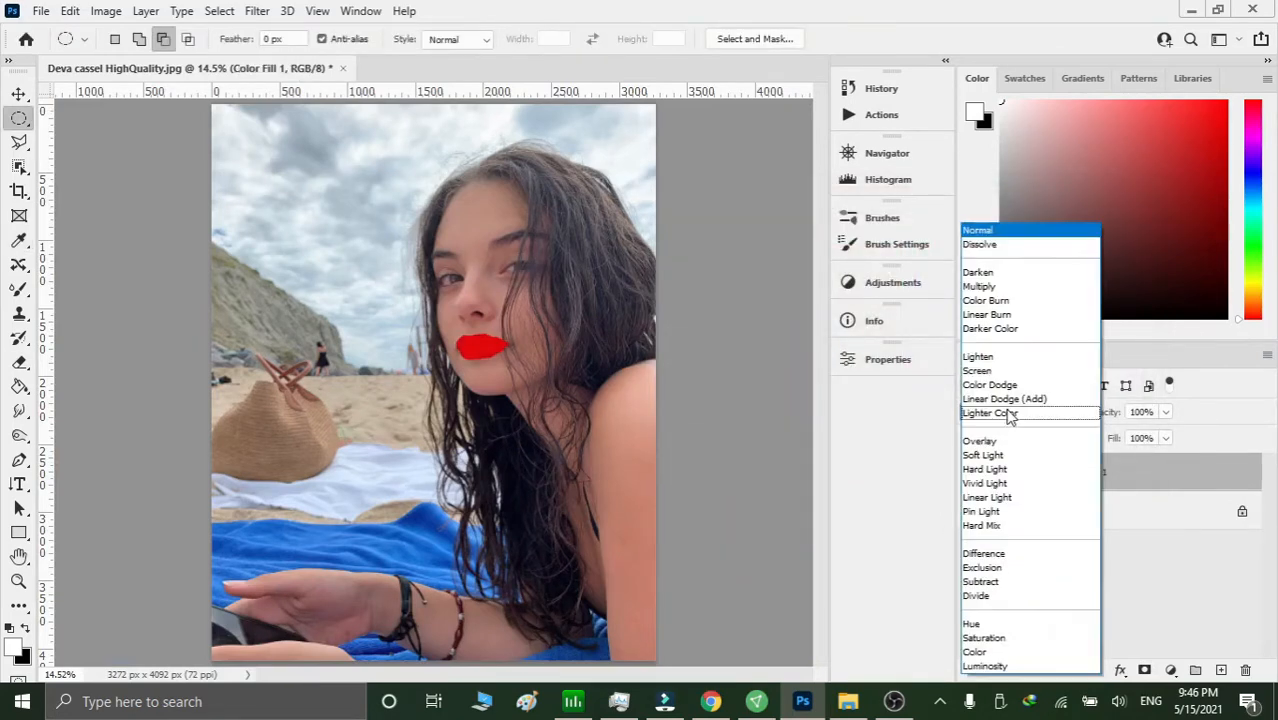
left_click(1010, 287)
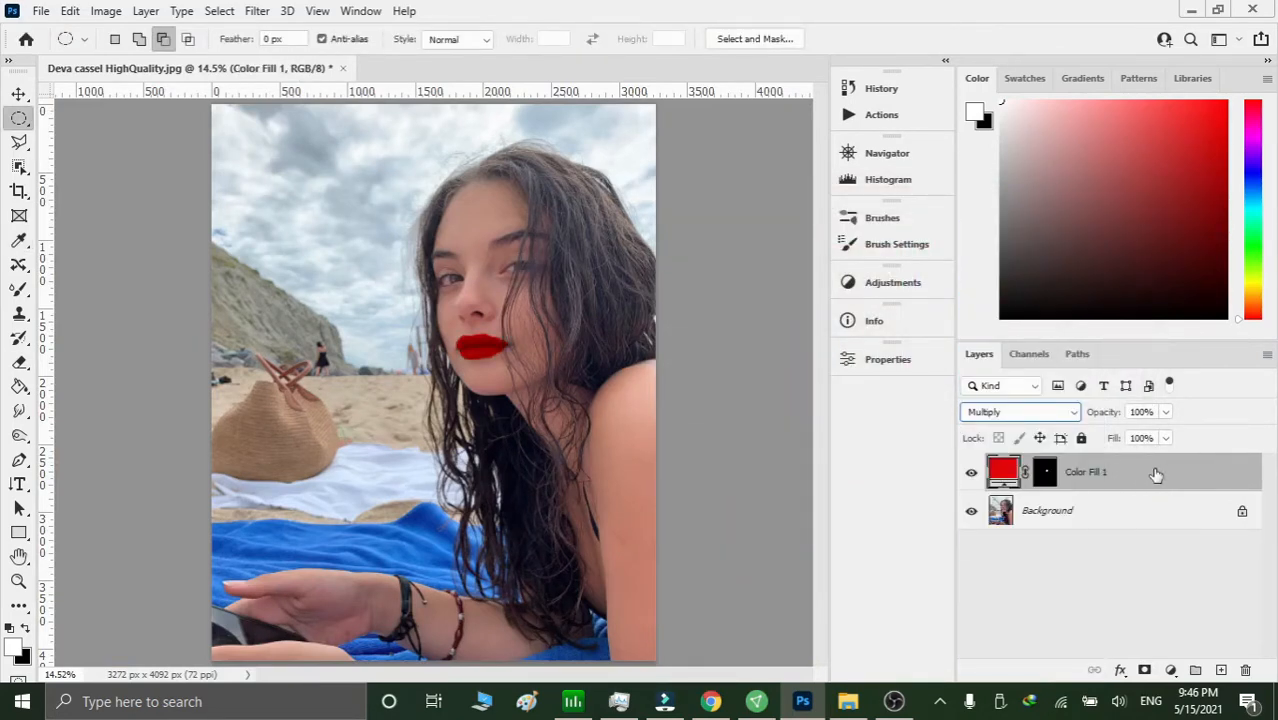
Split the highlight end of the fill layer's Underlying Layer Blend If range to 79 / 171 in its blending options.
double_click(1073, 513)
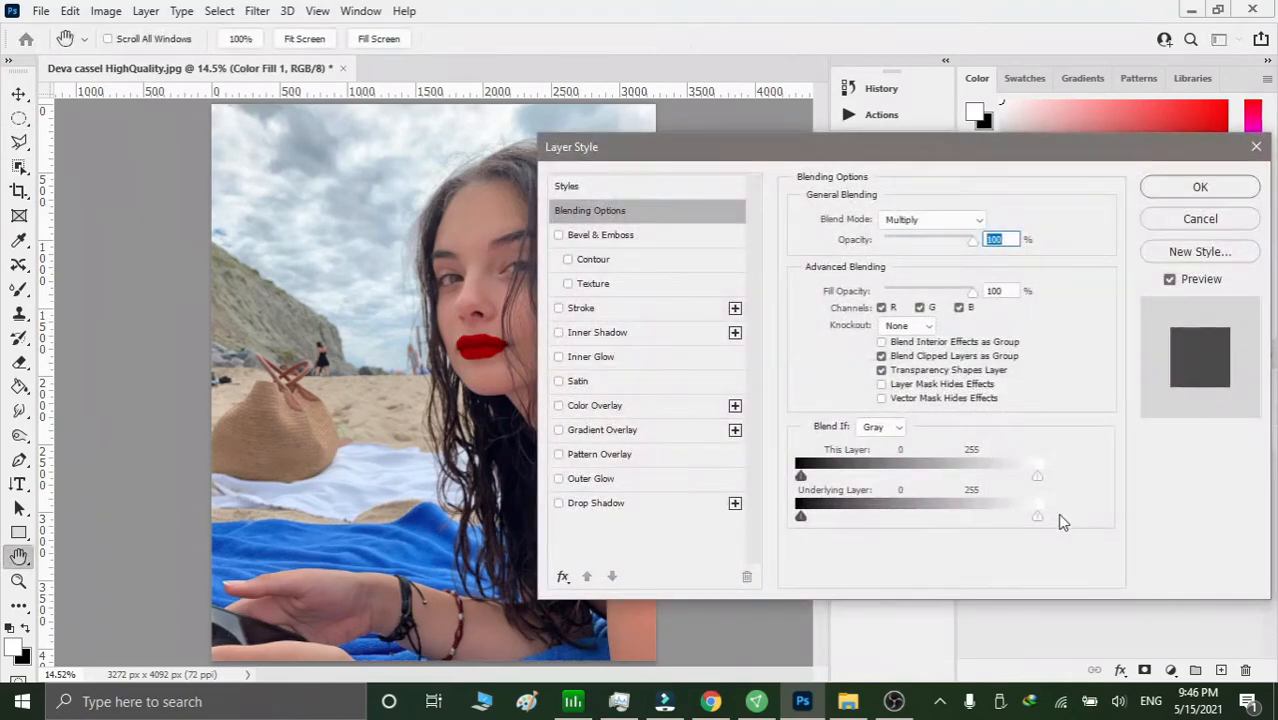
key("ctrl+plus")
key("ctrl+plus")
key("ctrl+plus")
key("ctrl+plus")
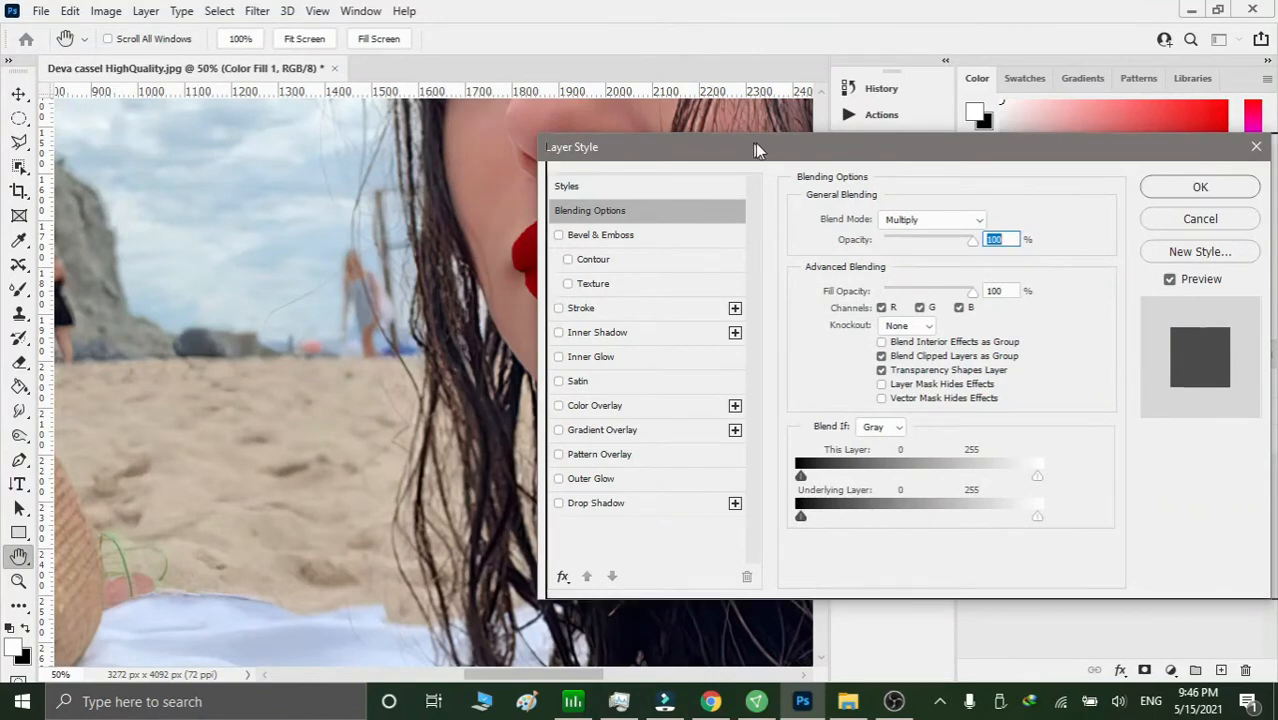
left_click_drag(755, 142, 955, 147)
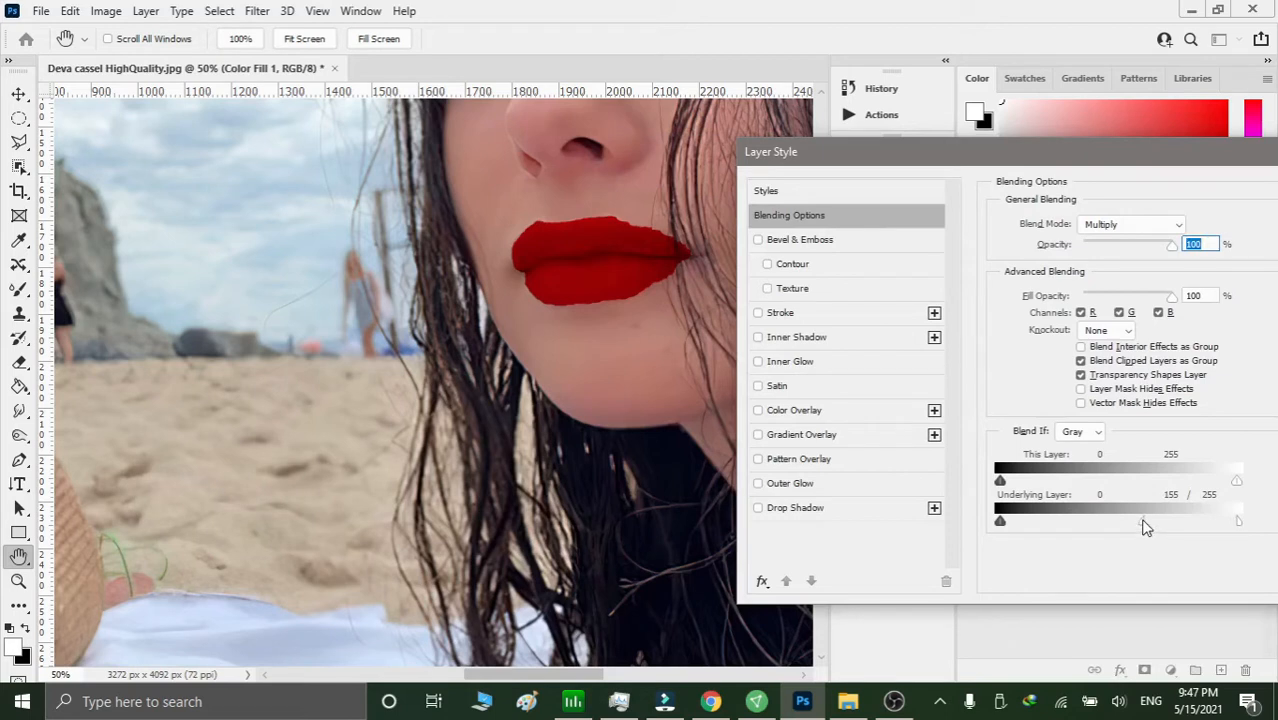
left_click_drag(1102, 521, 1100, 521)
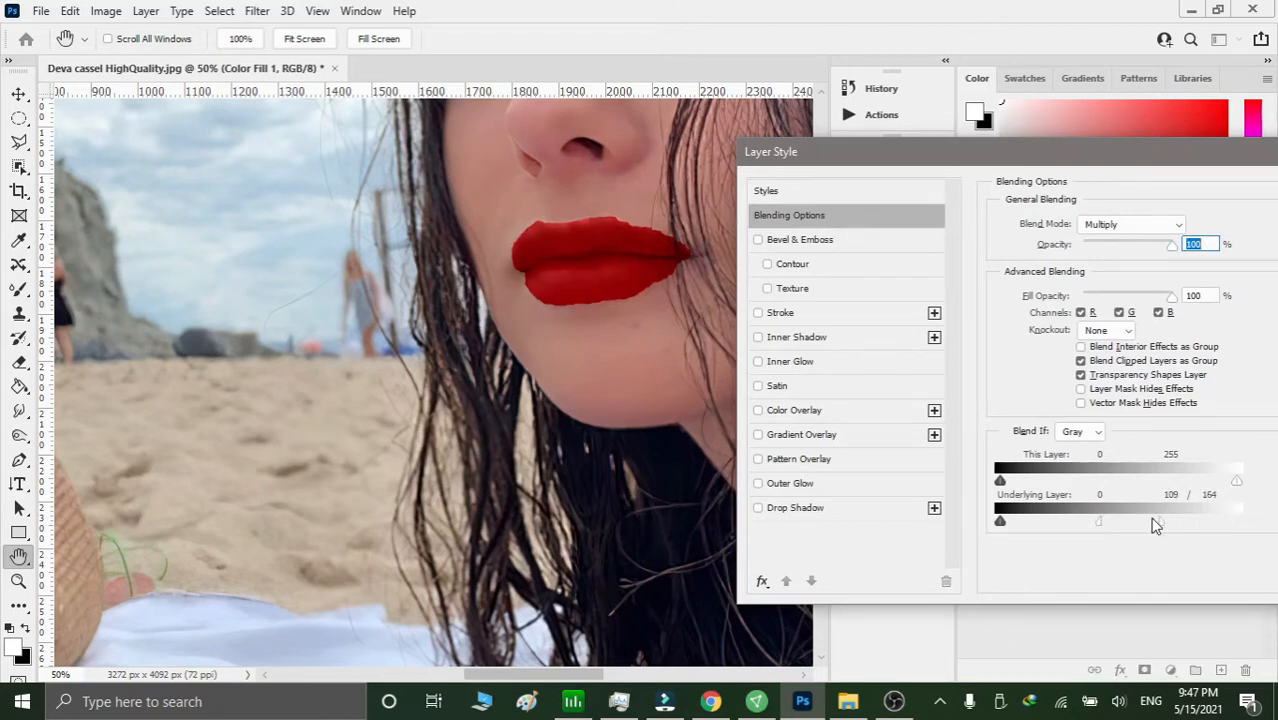
left_click_drag(1150, 520, 1067, 521)
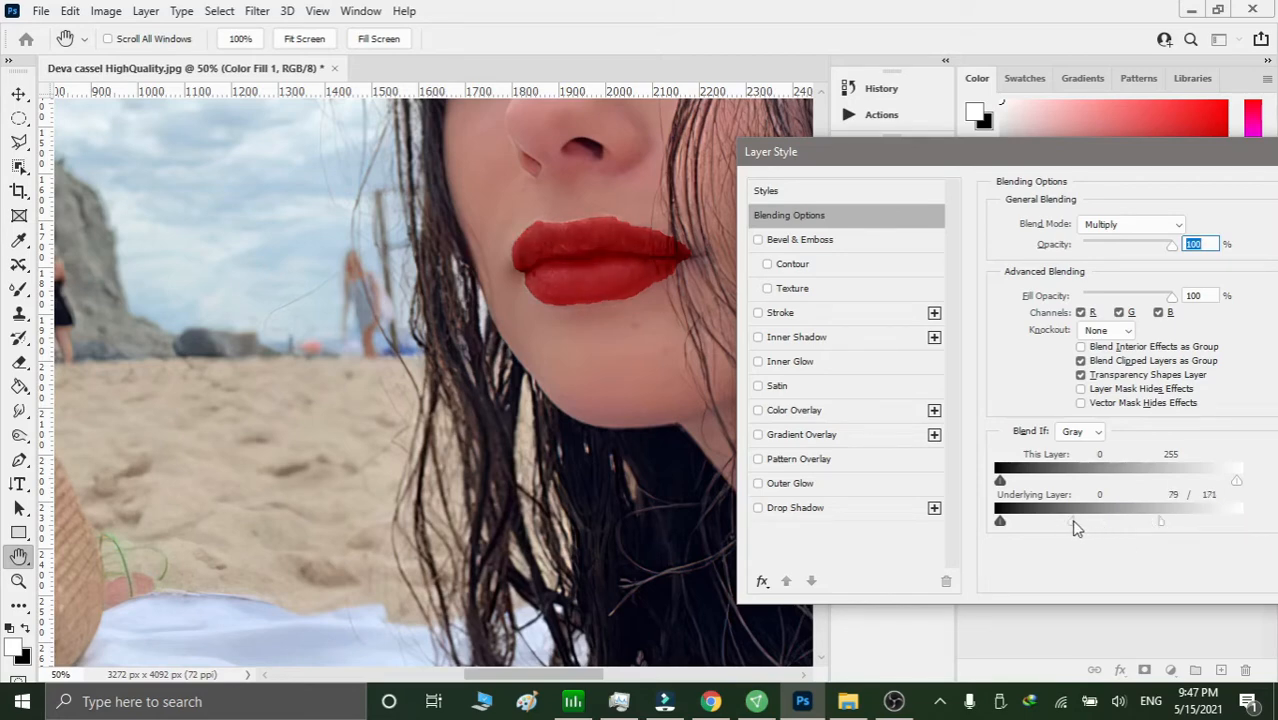
left_click_drag(1248, 172, 1017, 231)
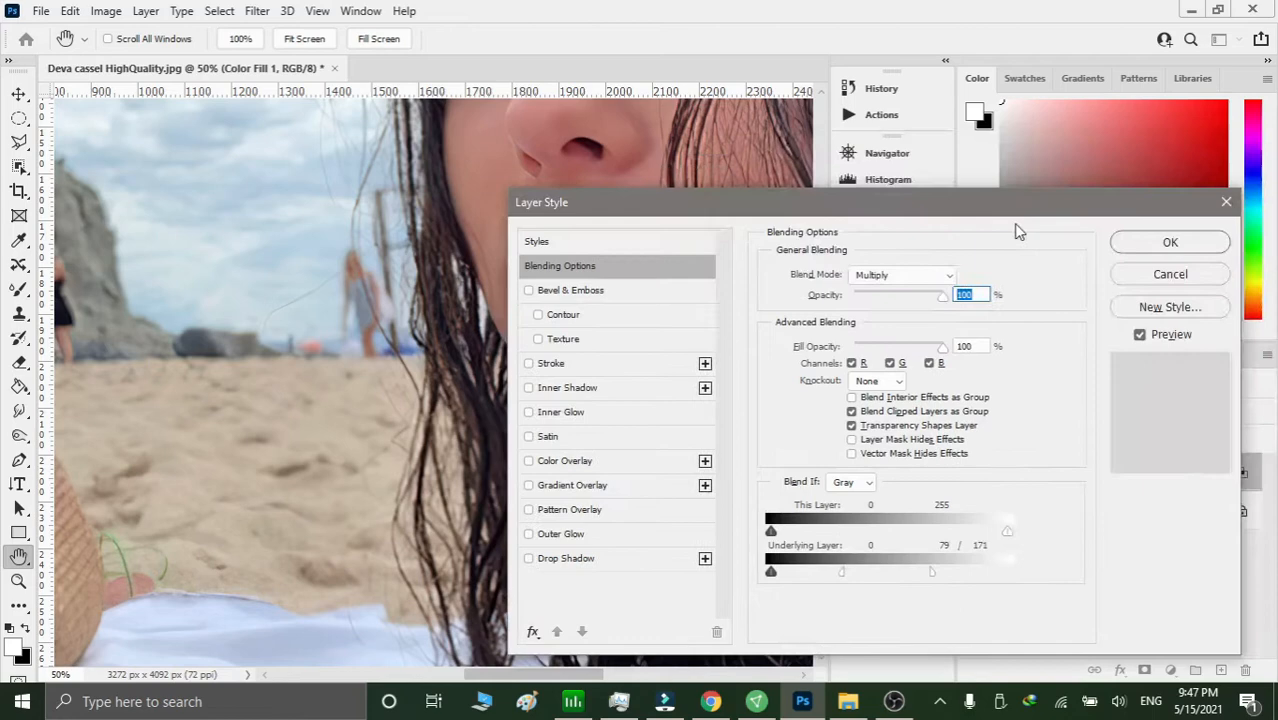
left_click(1170, 245)
Soften the edge of the red lip color by feathering the fill layer's mask to 6.3 px.
key("ctrl+plus")
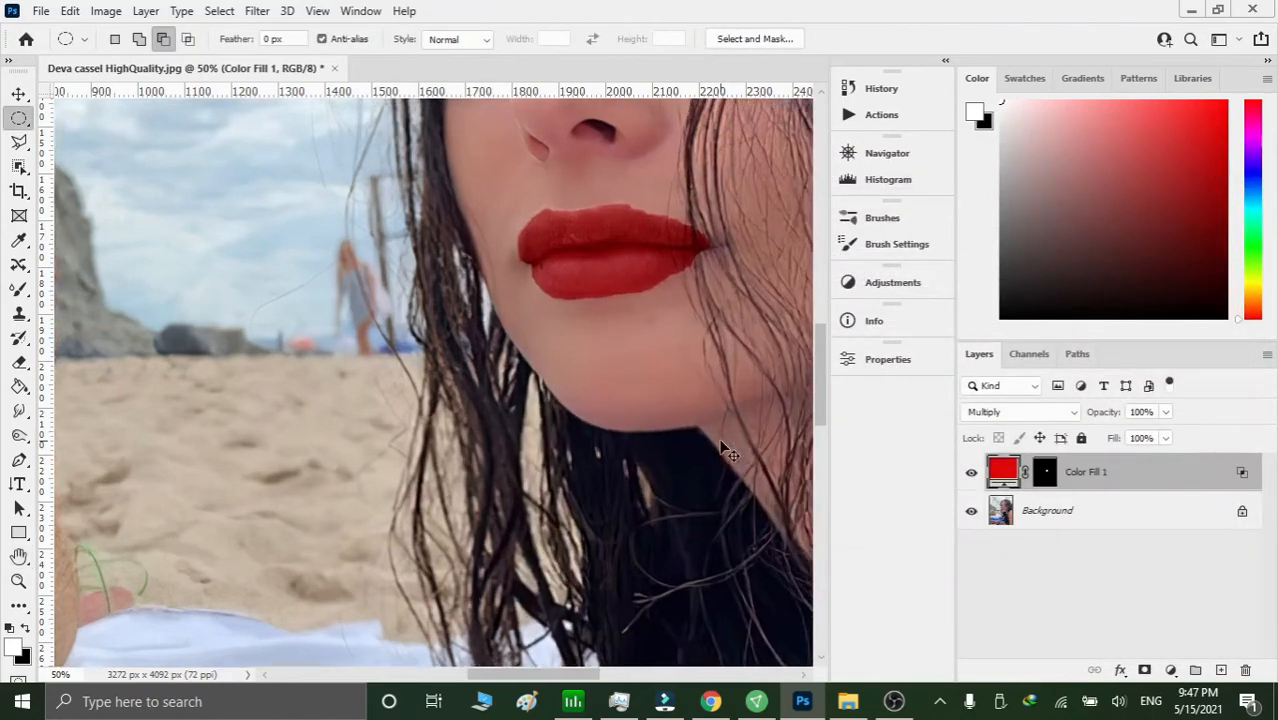
scroll(720, 441, "up", 4)
left_click_drag(566, 680, 620, 680)
left_click(888, 360)
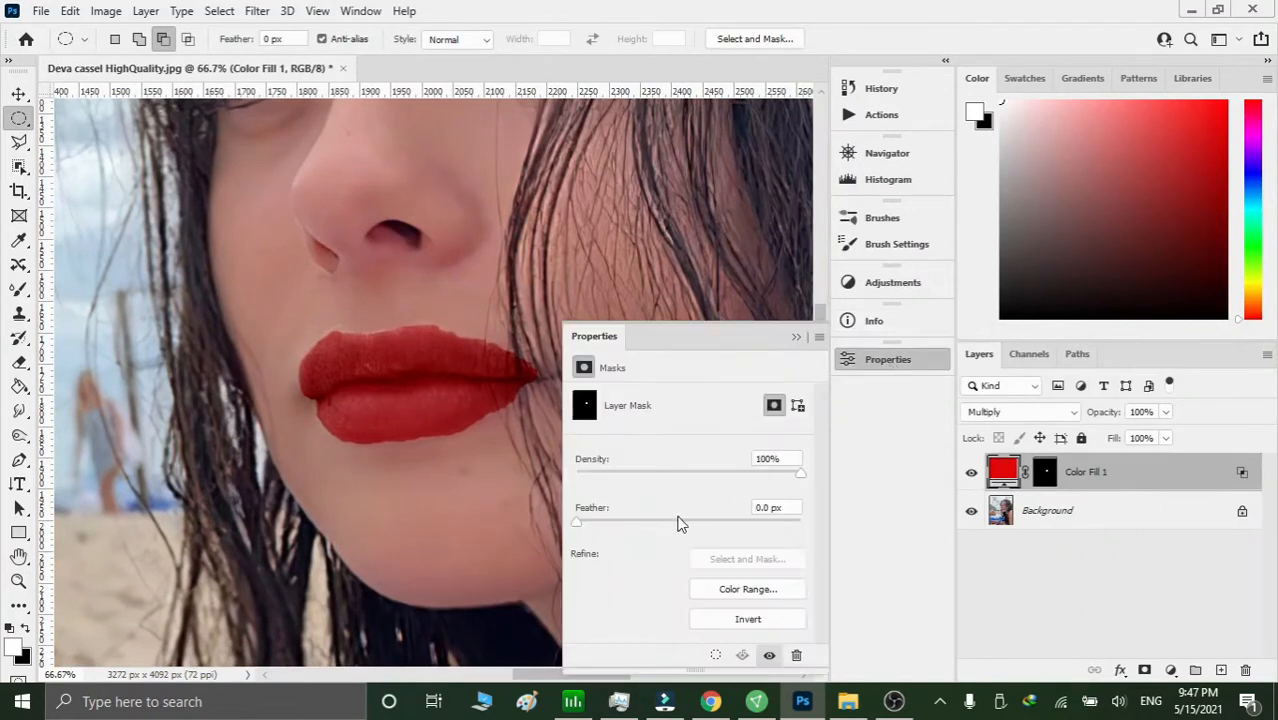
left_click_drag(606, 520, 621, 519)
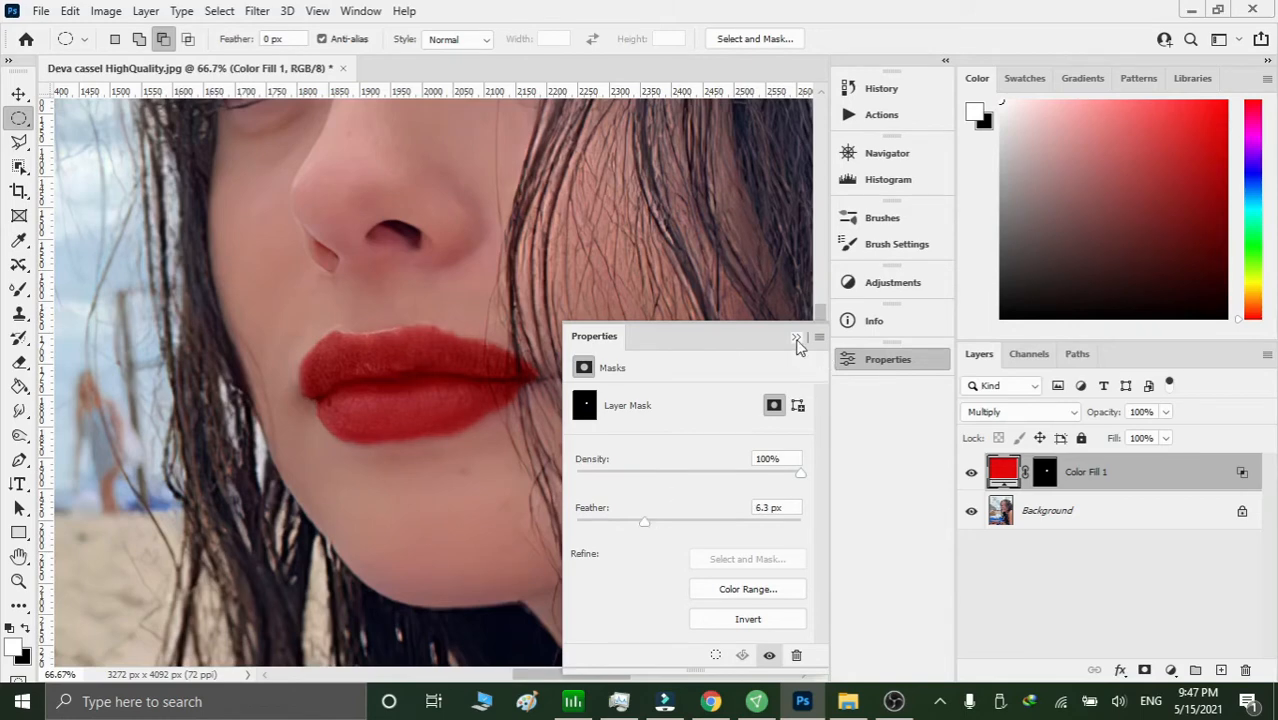
left_click(795, 338)
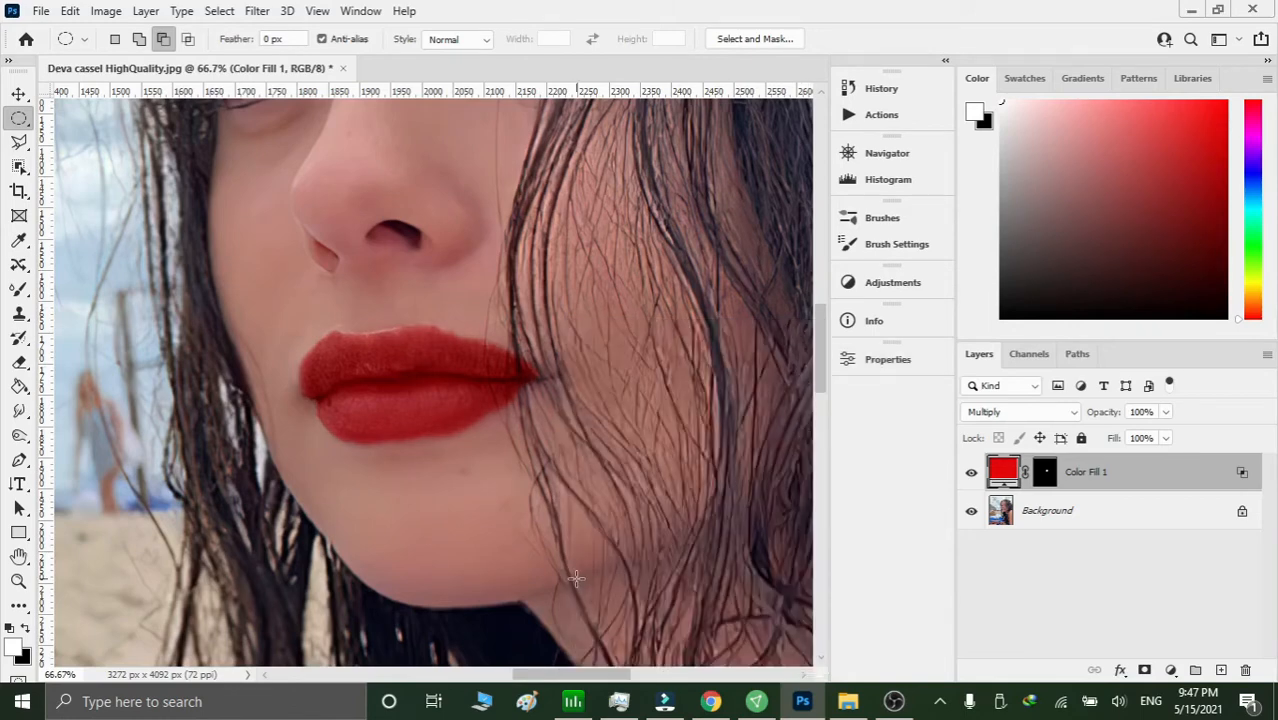
Merge the red color fill layer with the Background layer.
scroll(577, 578, "down", 6)
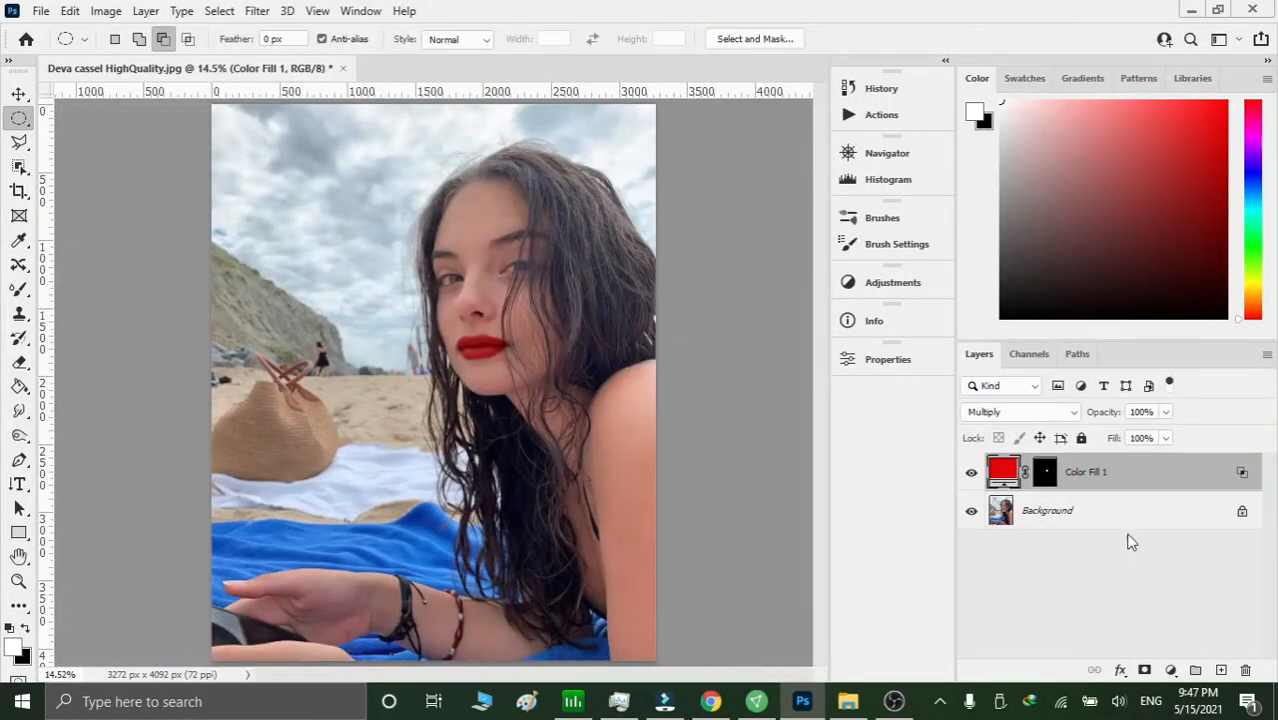
left_click(1098, 513)
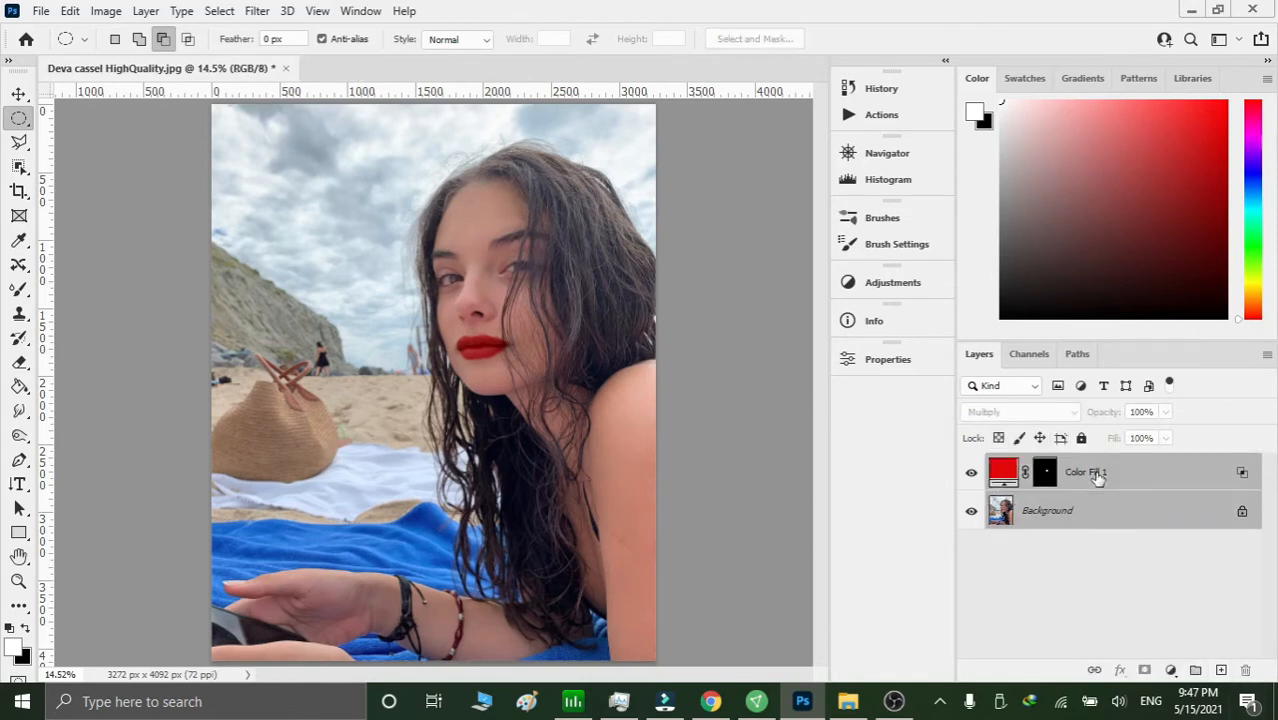
key("ctrl+e")
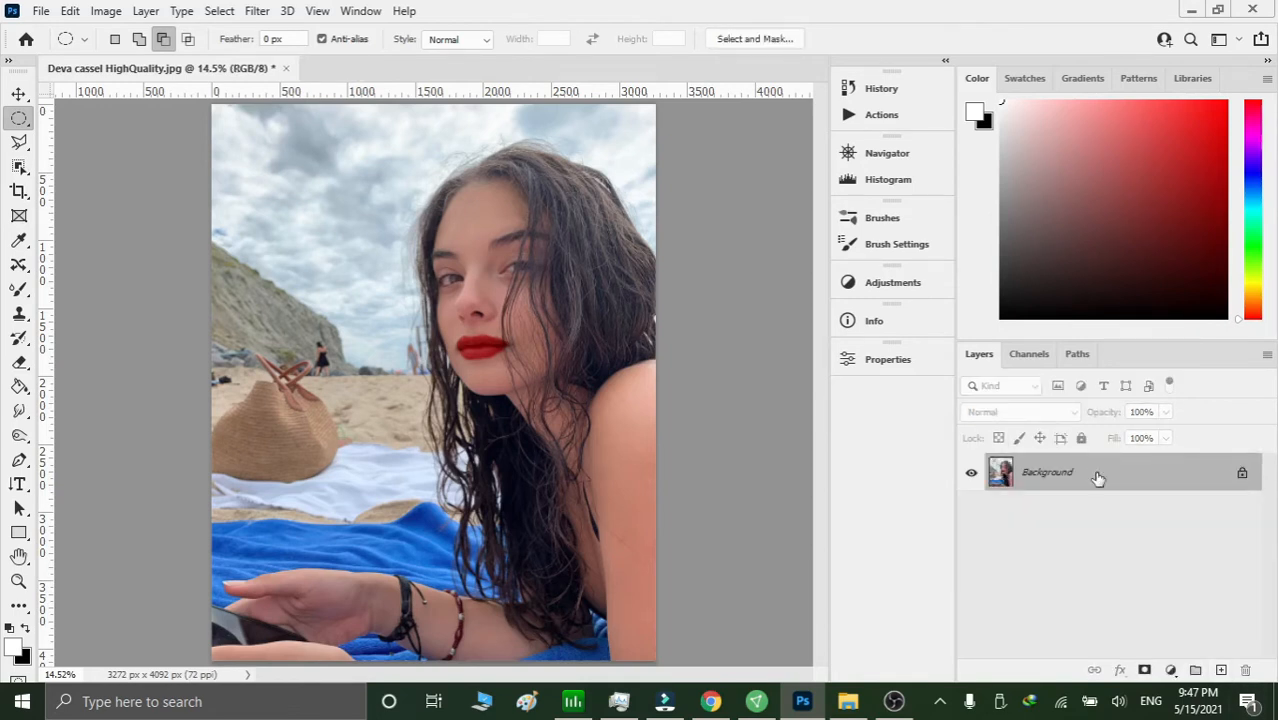
Open the merged photo in the Camera Raw Filter and set the Temperature to +5.
left_click(257, 11)
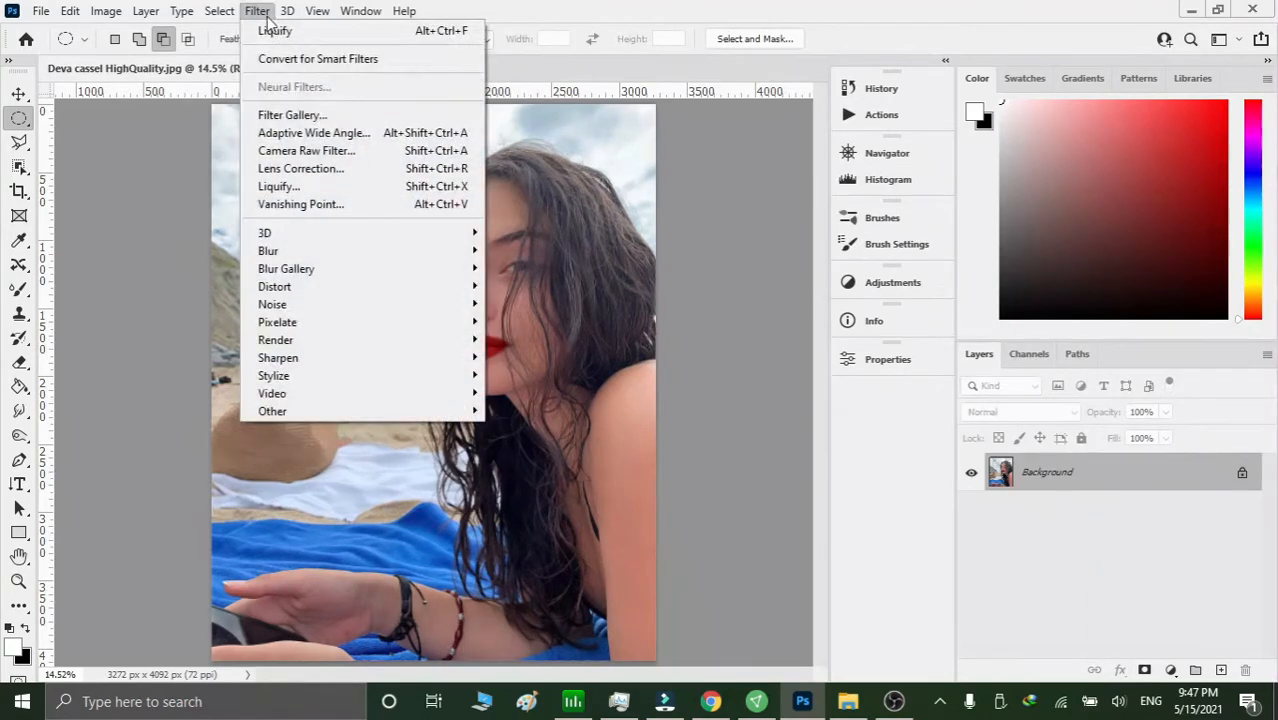
left_click(306, 150)
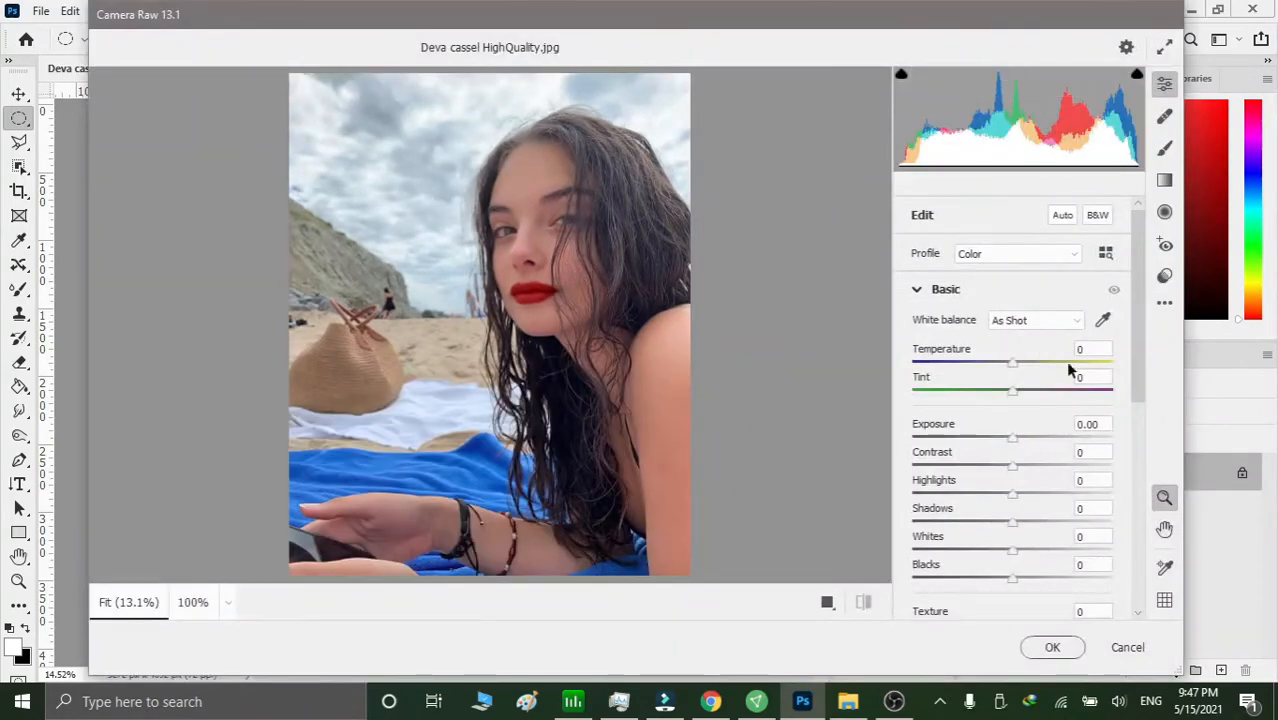
left_click(916, 290)
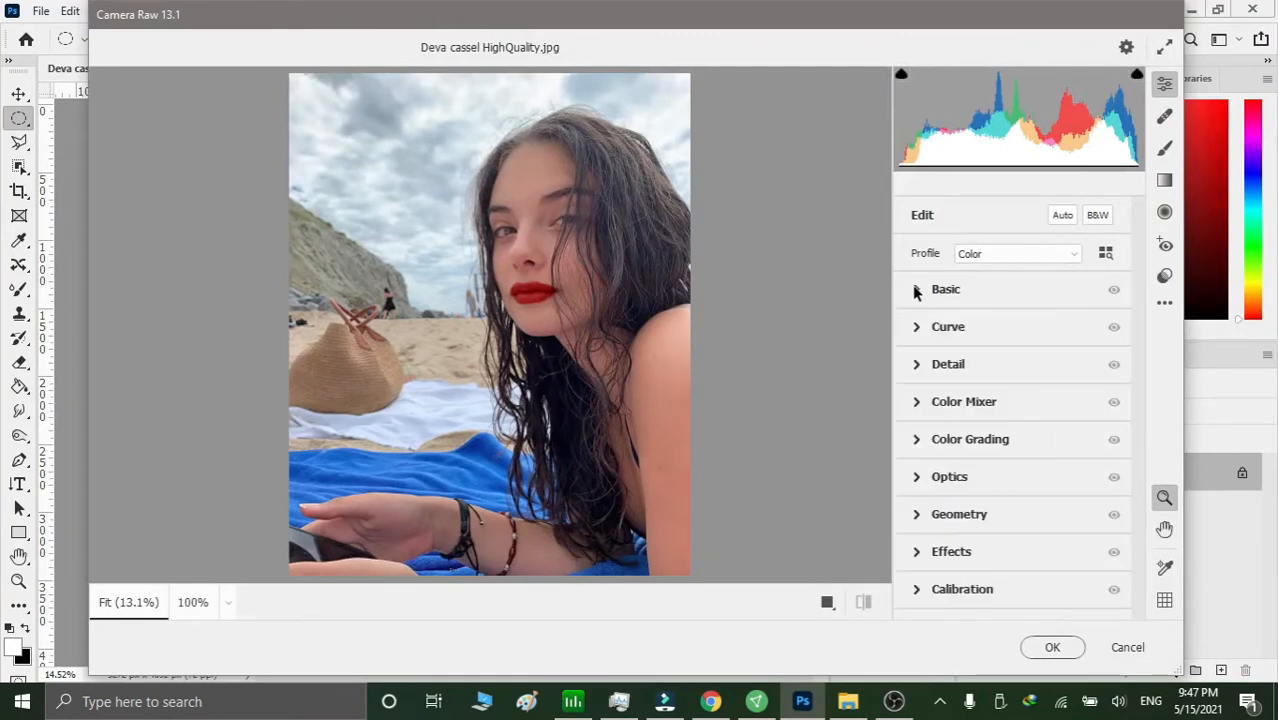
left_click(916, 290)
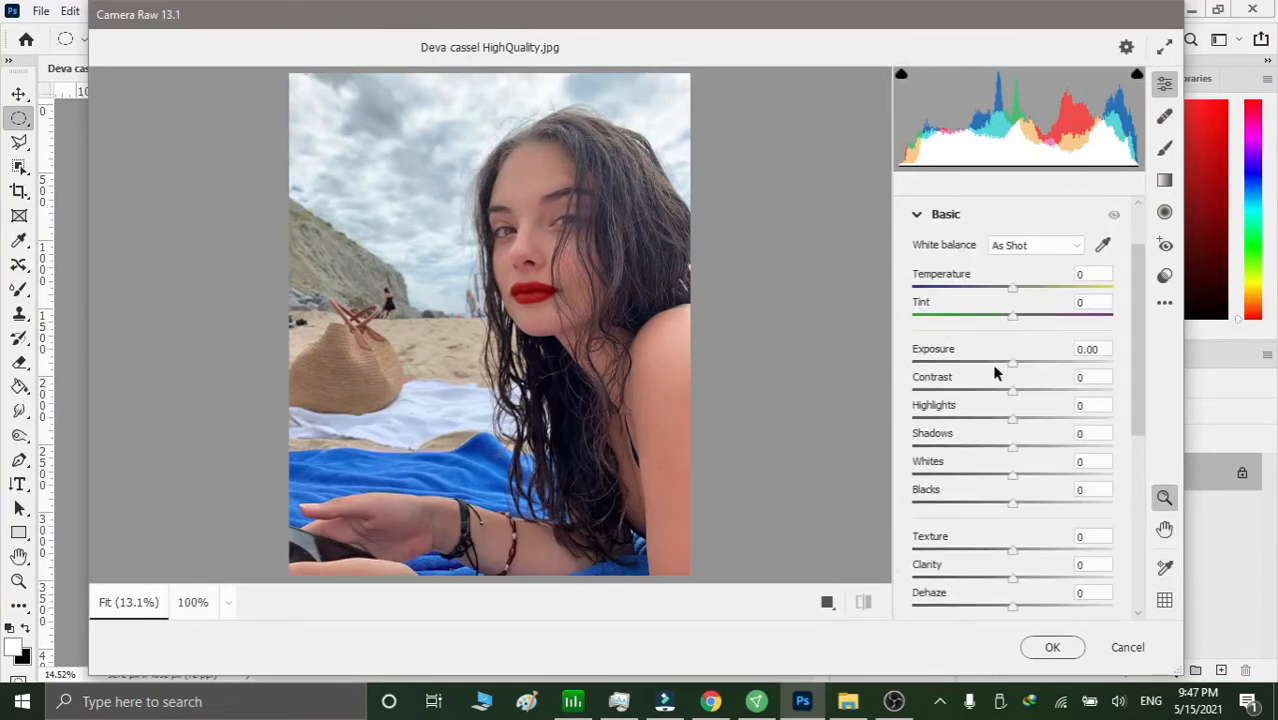
left_click(698, 354)
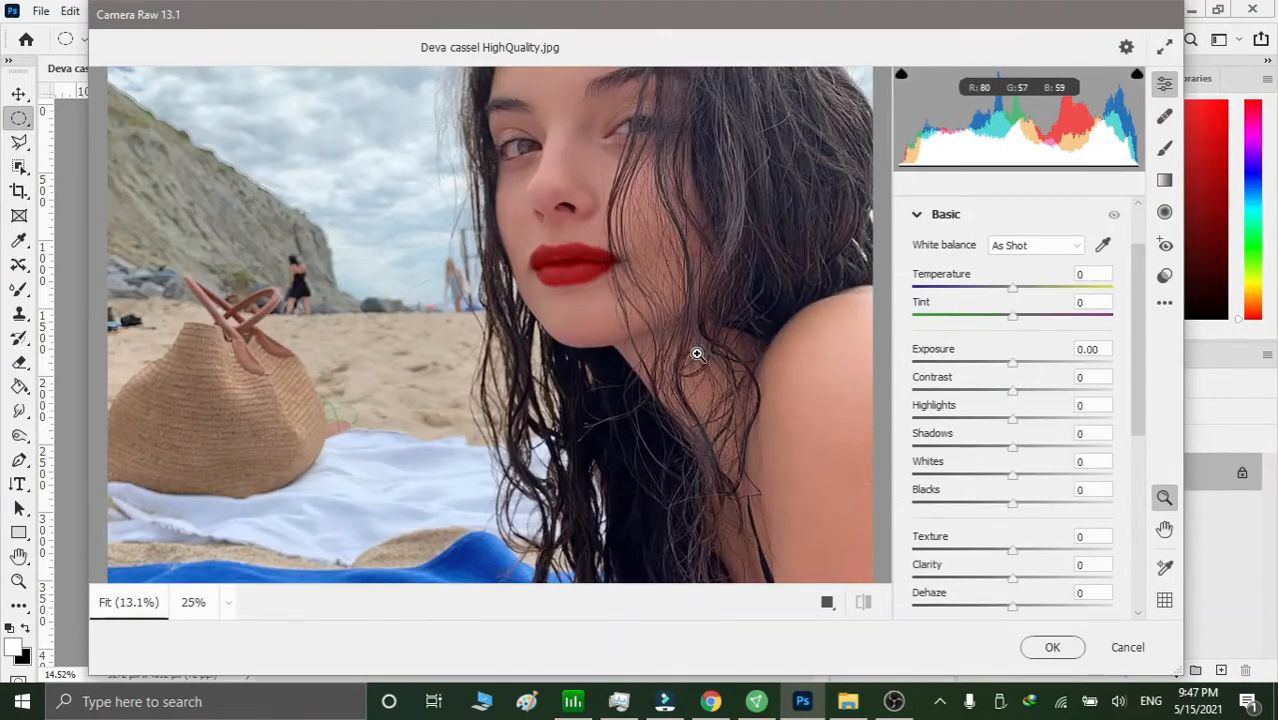
left_click(694, 353)
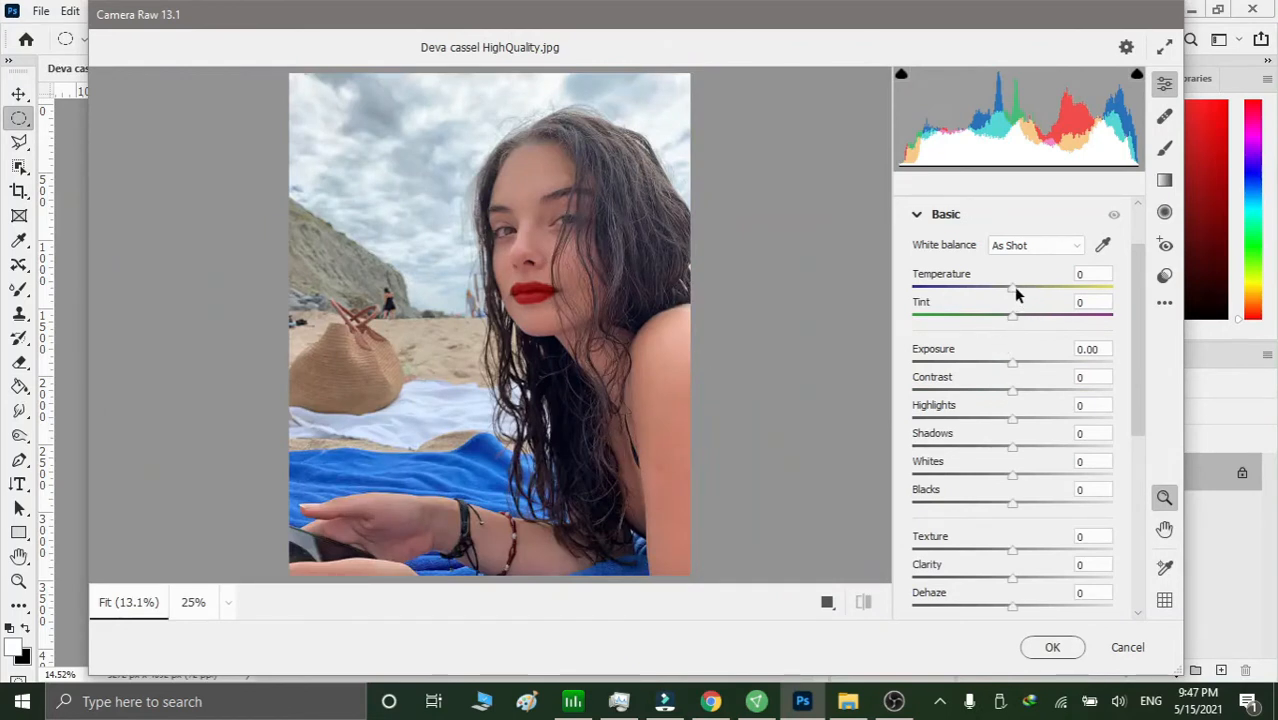
left_click_drag(1013, 292, 1021, 292)
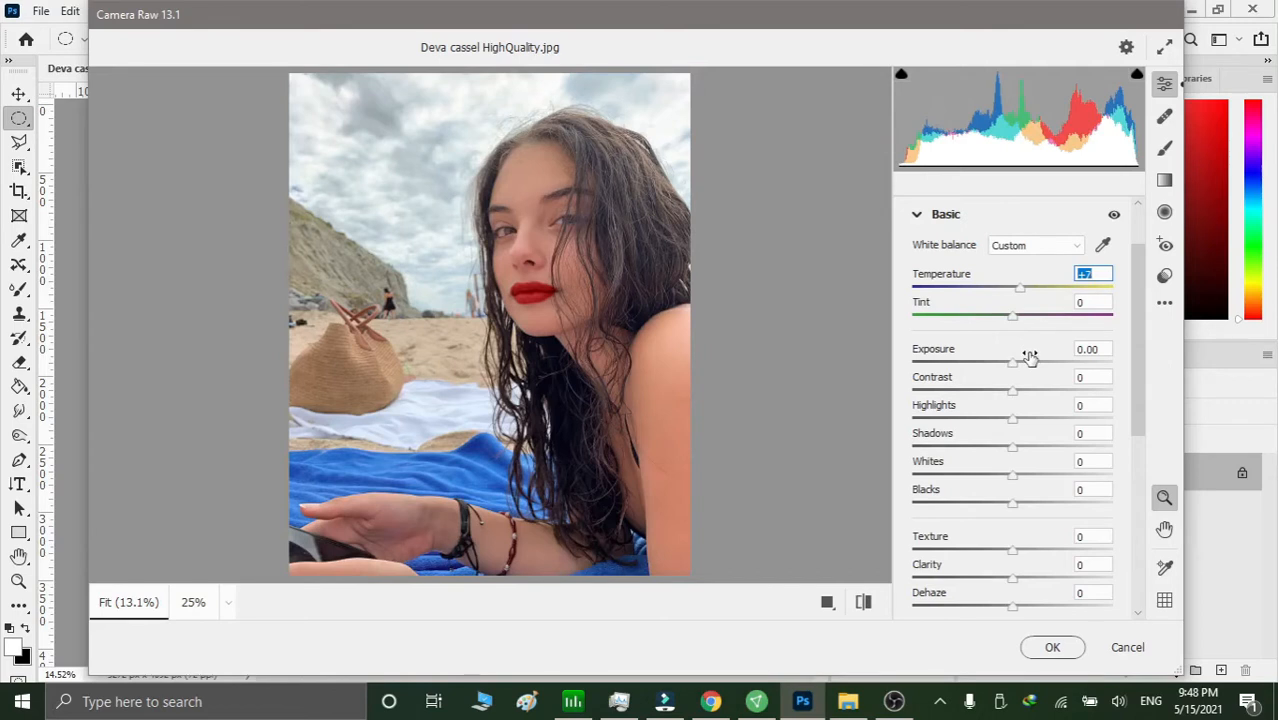
type("5")
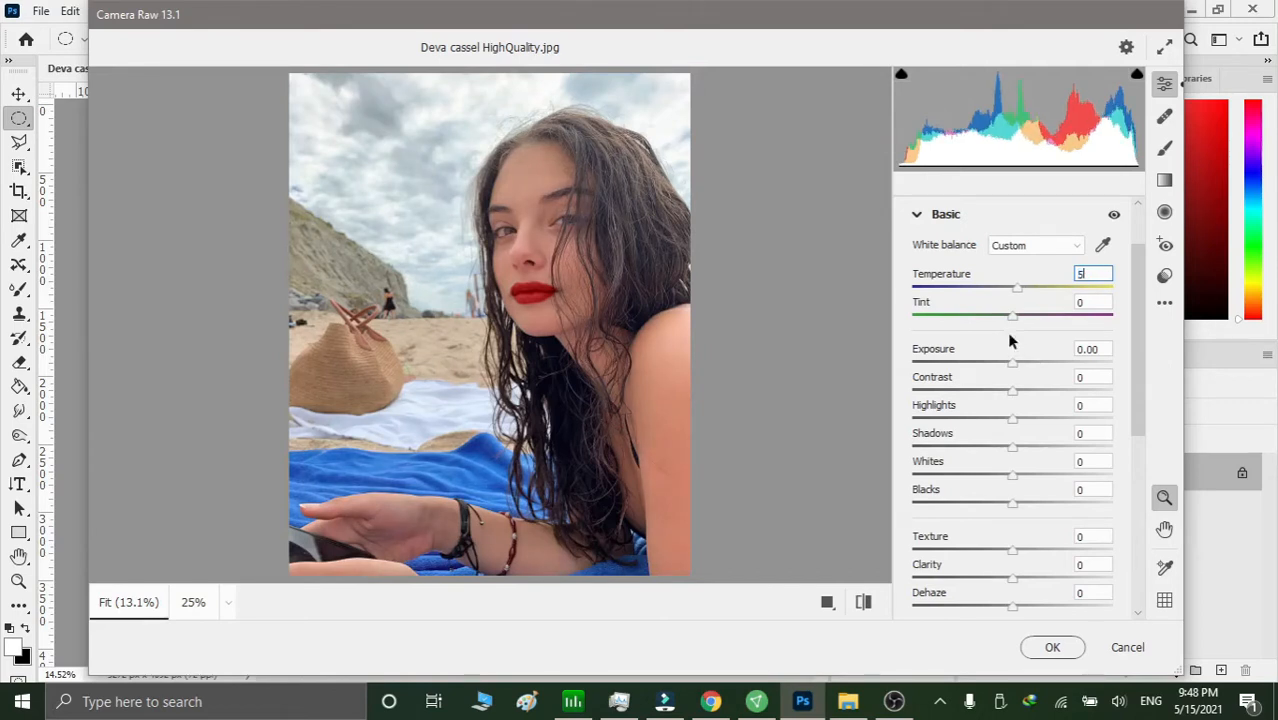
Set the Exposure to -0.15, the Highlights to -37 and the Shadows to +55.
left_click_drag(1014, 365, 1013, 372)
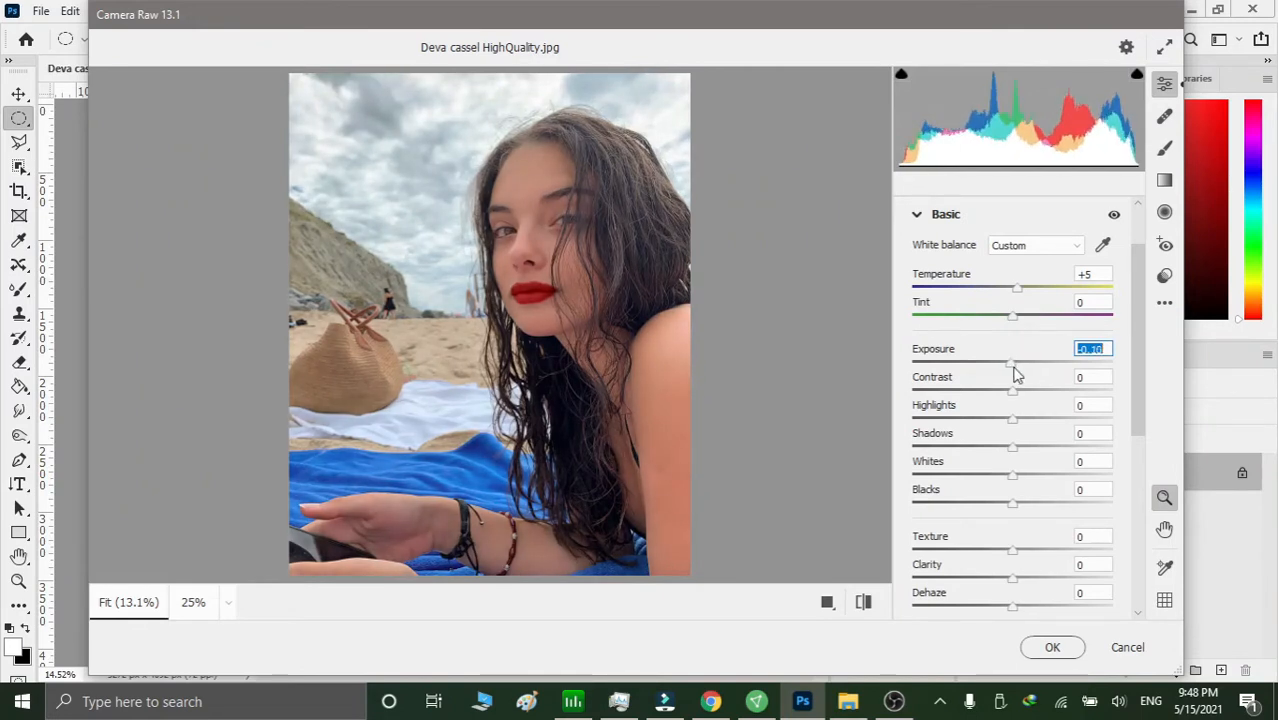
mouse_move(1014, 374)
left_mouse_down()
mouse_move(1001, 374)
mouse_move(1013, 372)
left_mouse_up()
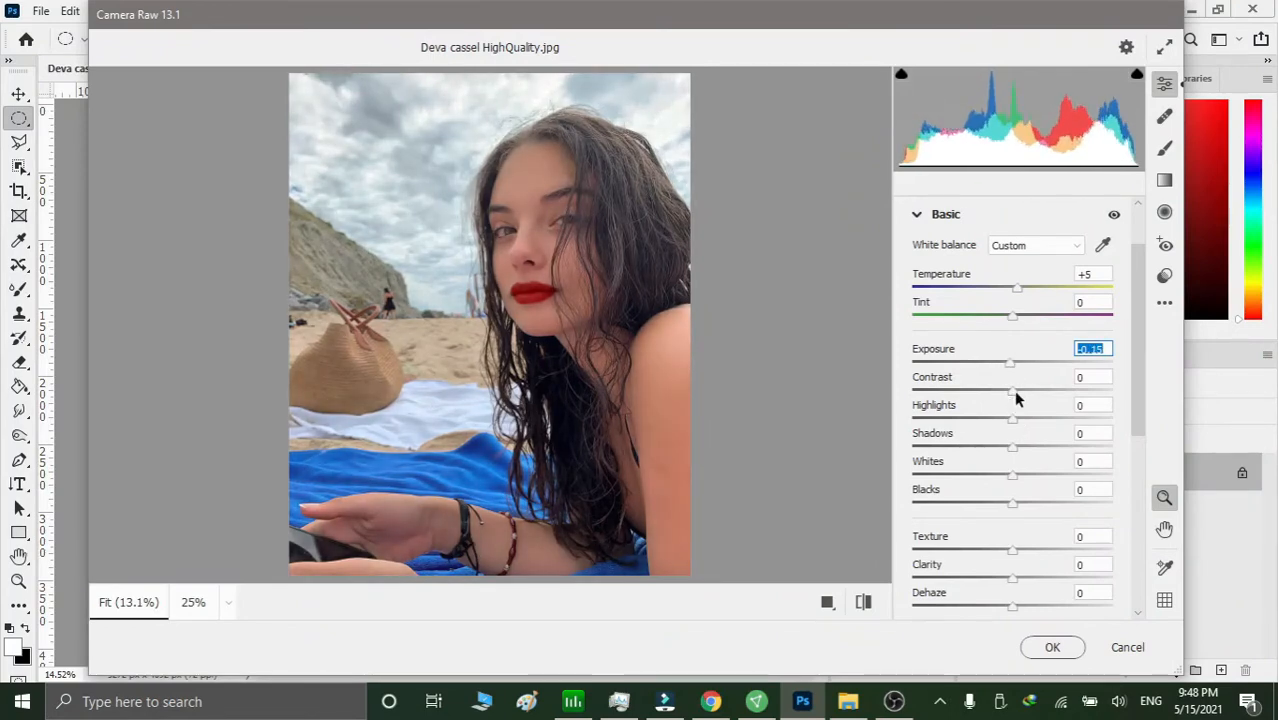
left_click_drag(1012, 427, 1067, 449)
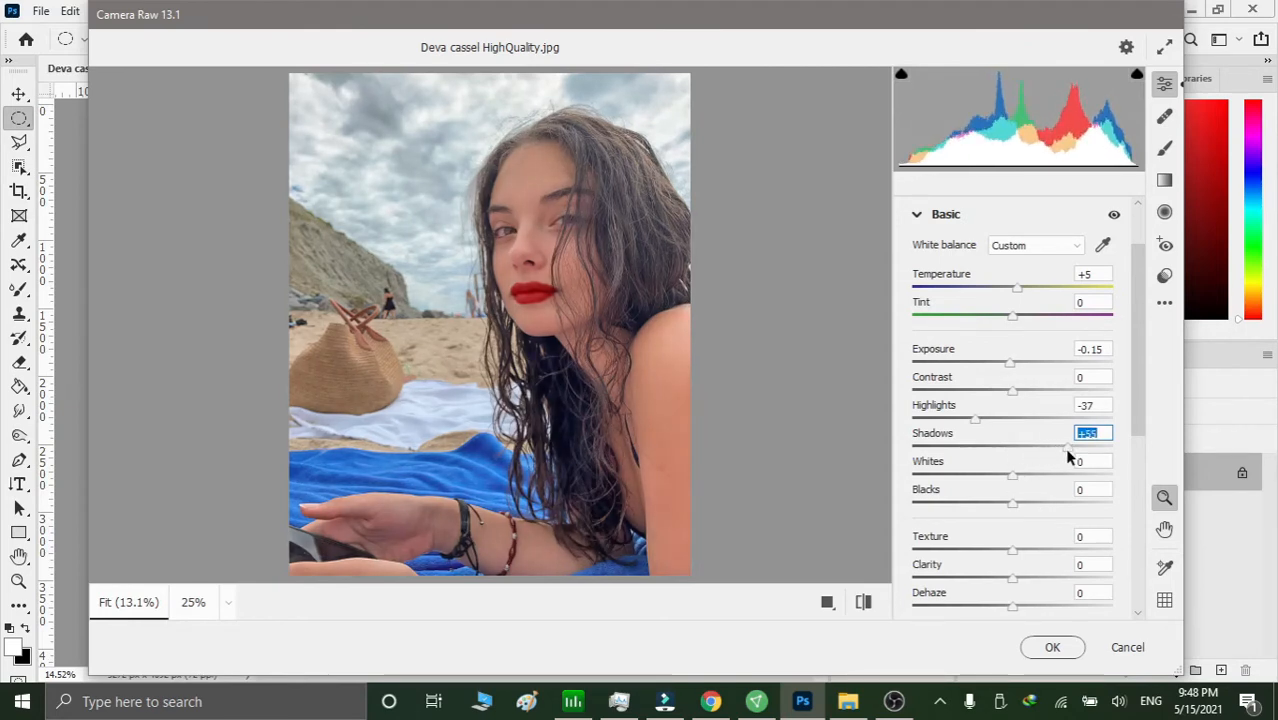
Set the Whites to -26, the Blacks to +35 and the Texture to +60.
left_click(1016, 479)
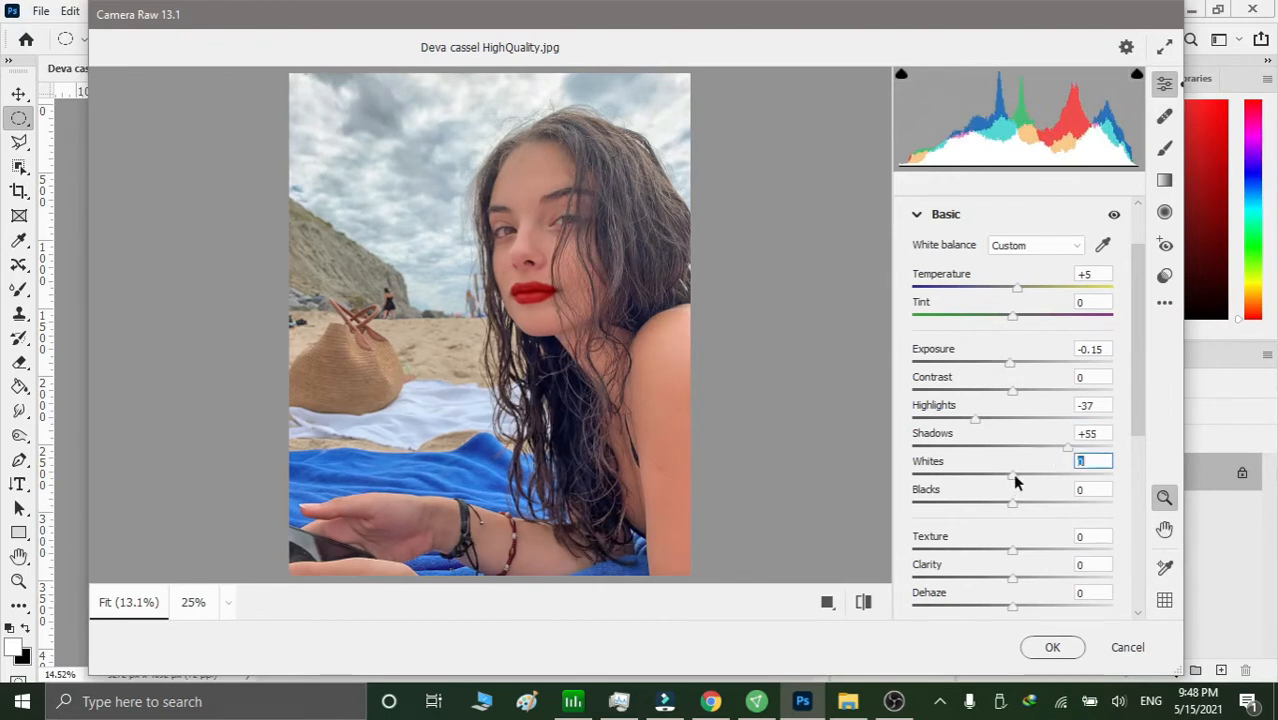
mouse_move(1016, 481)
left_mouse_down()
mouse_move(1042, 474)
mouse_move(1005, 478)
mouse_move(1029, 478)
left_mouse_up()
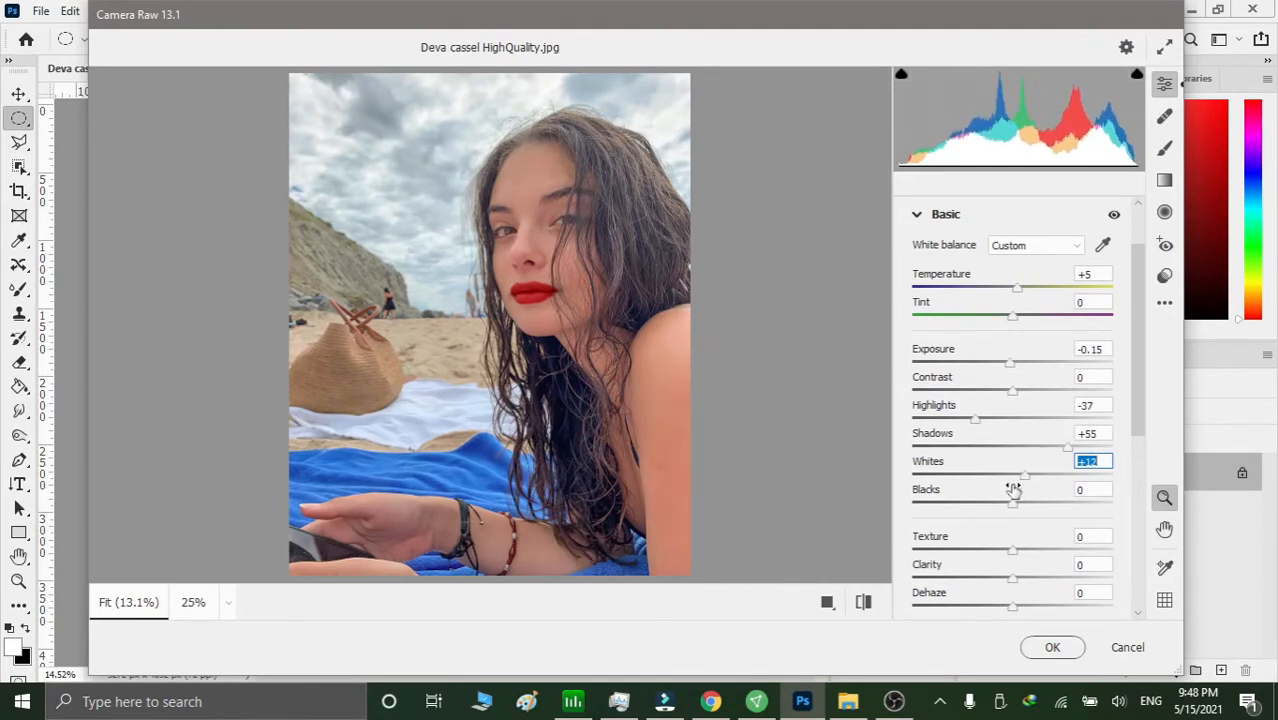
left_click_drag(1023, 474, 1048, 509)
left_click(1016, 506)
scroll(1047, 448, "down", 4)
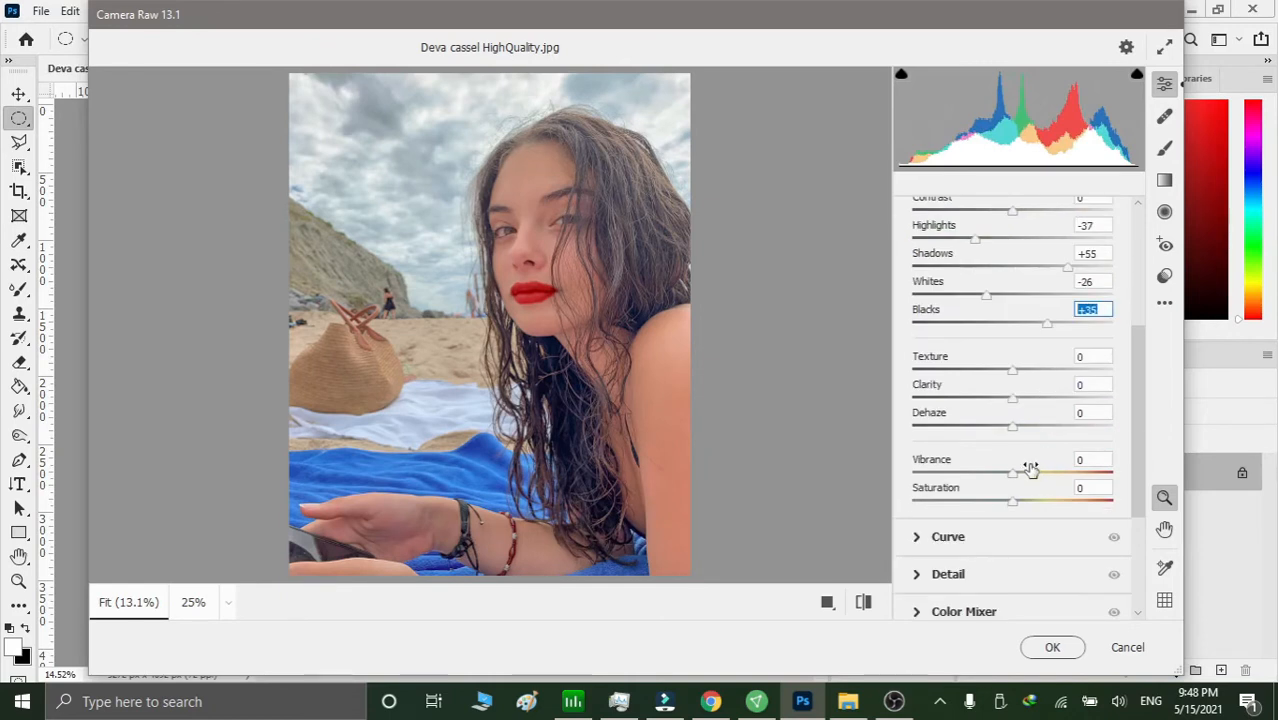
left_click_drag(1013, 371, 1074, 375)
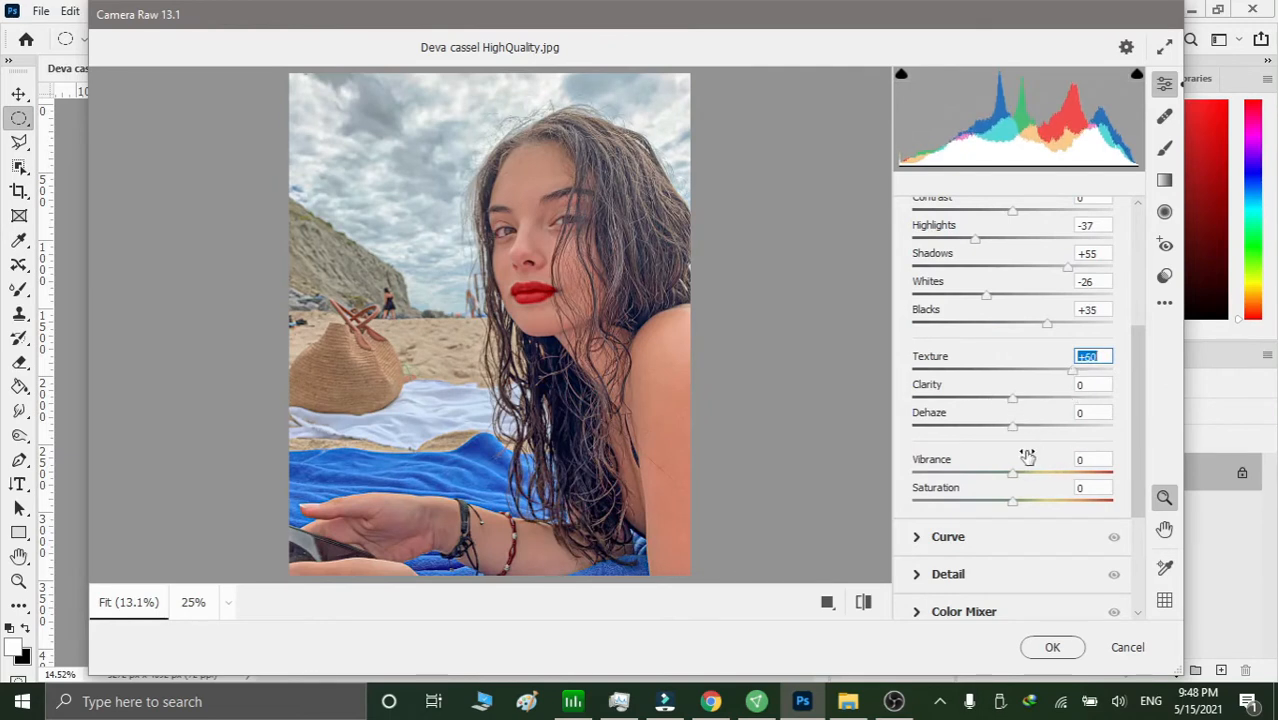
Try a Dehaze of +56 on the photo and reset it to 0.
left_click_drag(1013, 400, 1068, 435)
type("0")
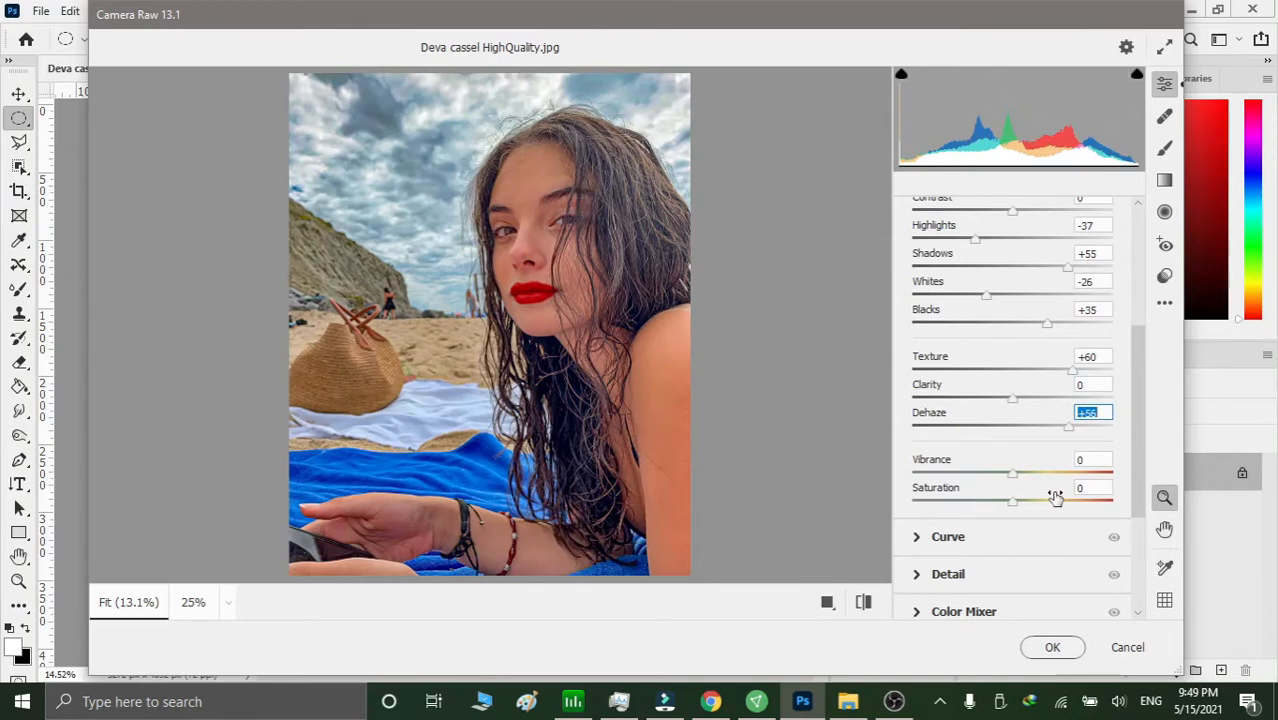
type("0")
Set the Vibrance to +46 and the Saturation to +3.
scroll(1000, 480, "down", 1)
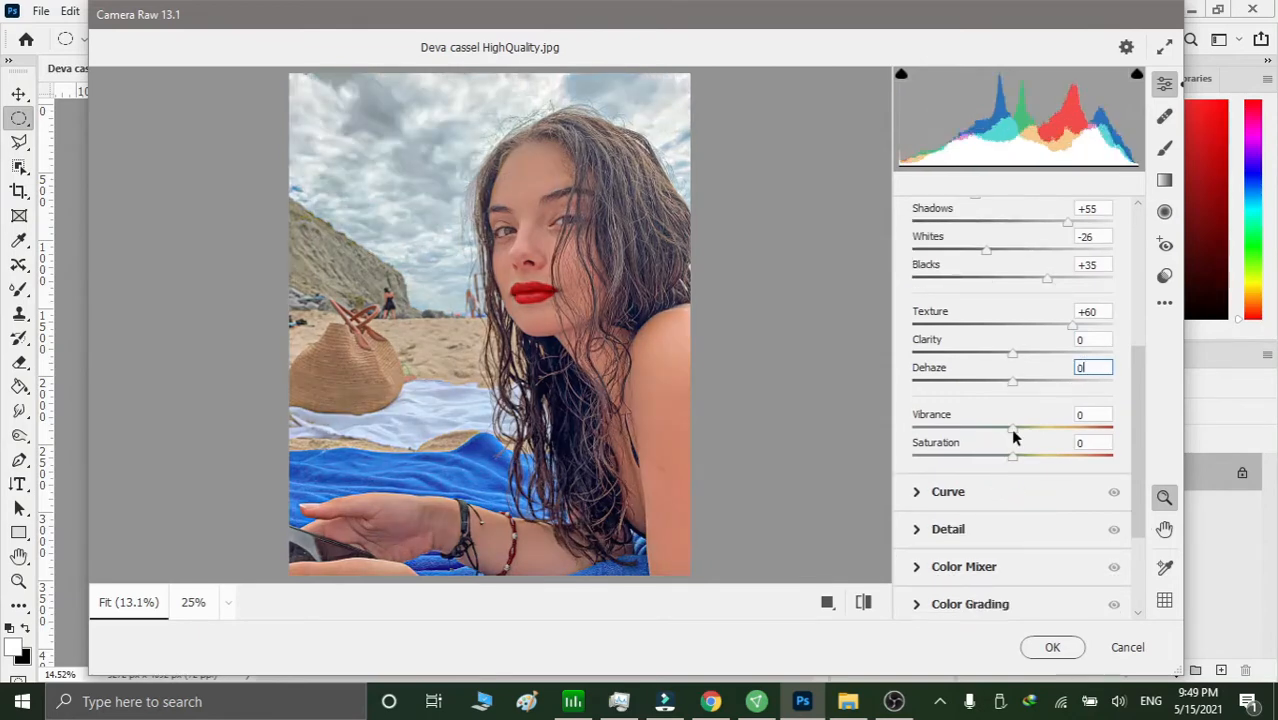
mouse_move(1013, 433)
left_mouse_down()
mouse_move(1052, 432)
mouse_move(1022, 456)
left_mouse_up()
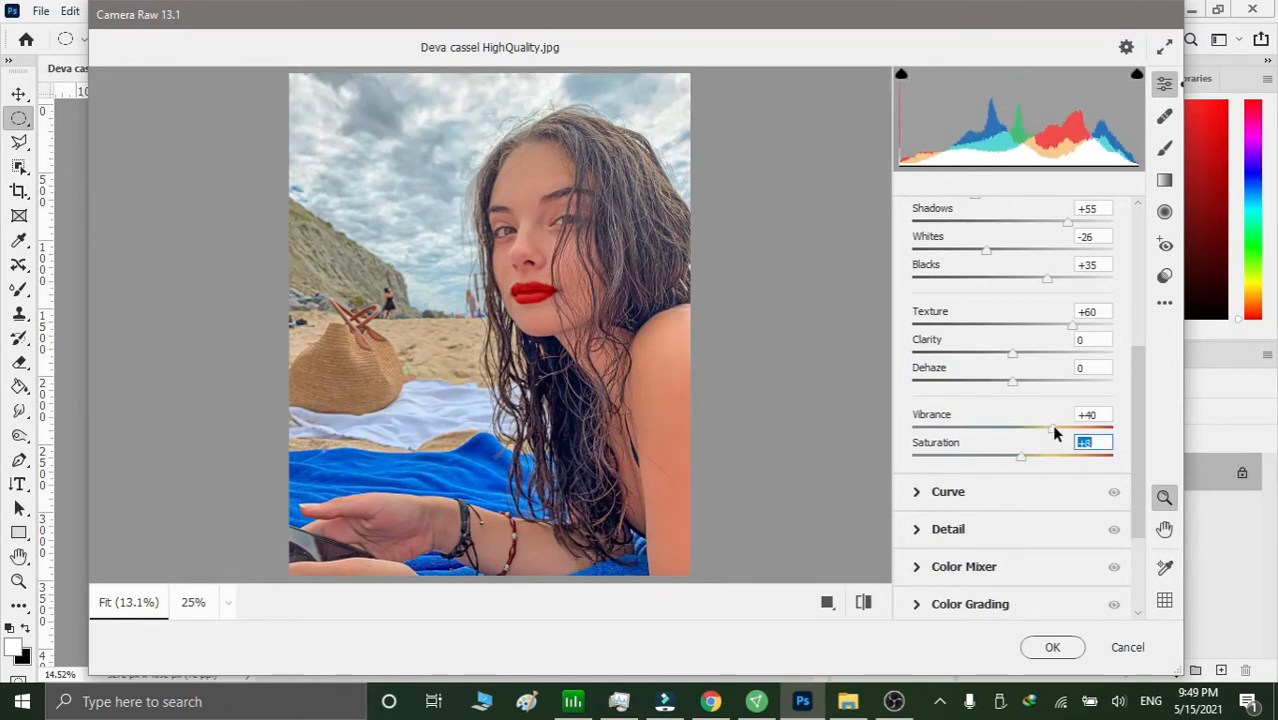
left_click(1055, 431)
left_click(1087, 443)
type("3")
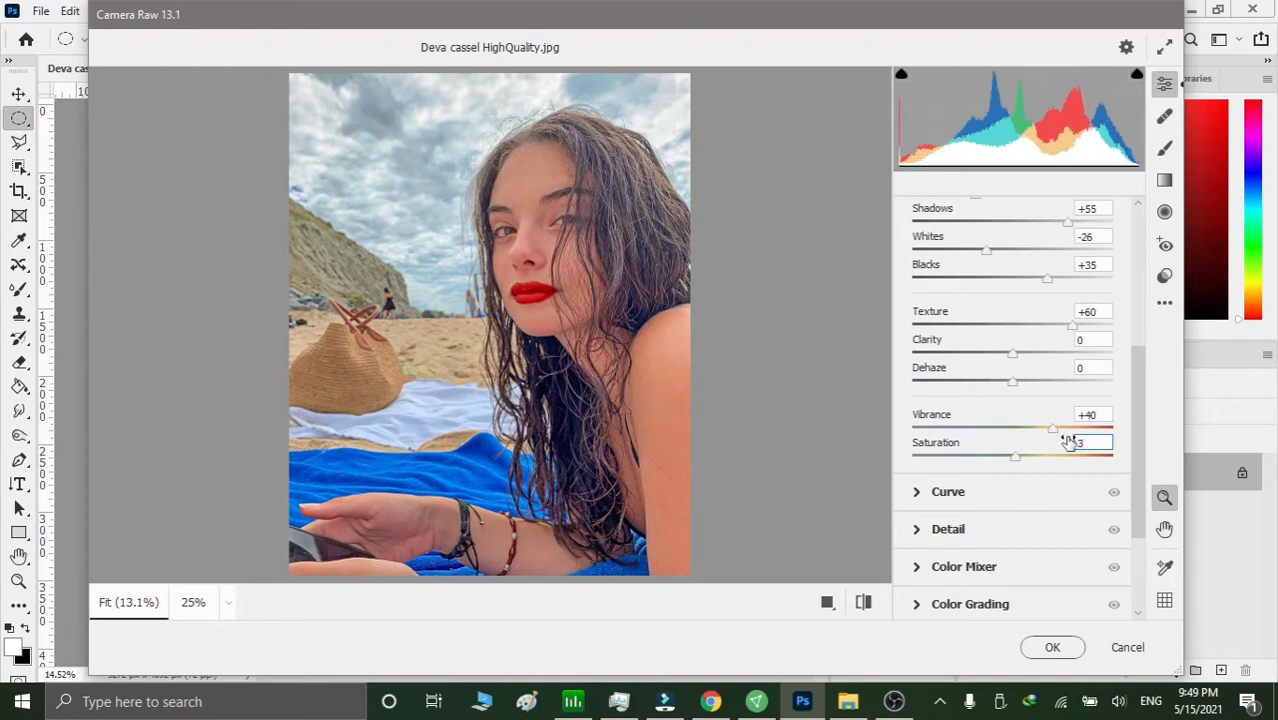
left_click(1053, 427)
left_click_drag(1054, 426, 1058, 425)
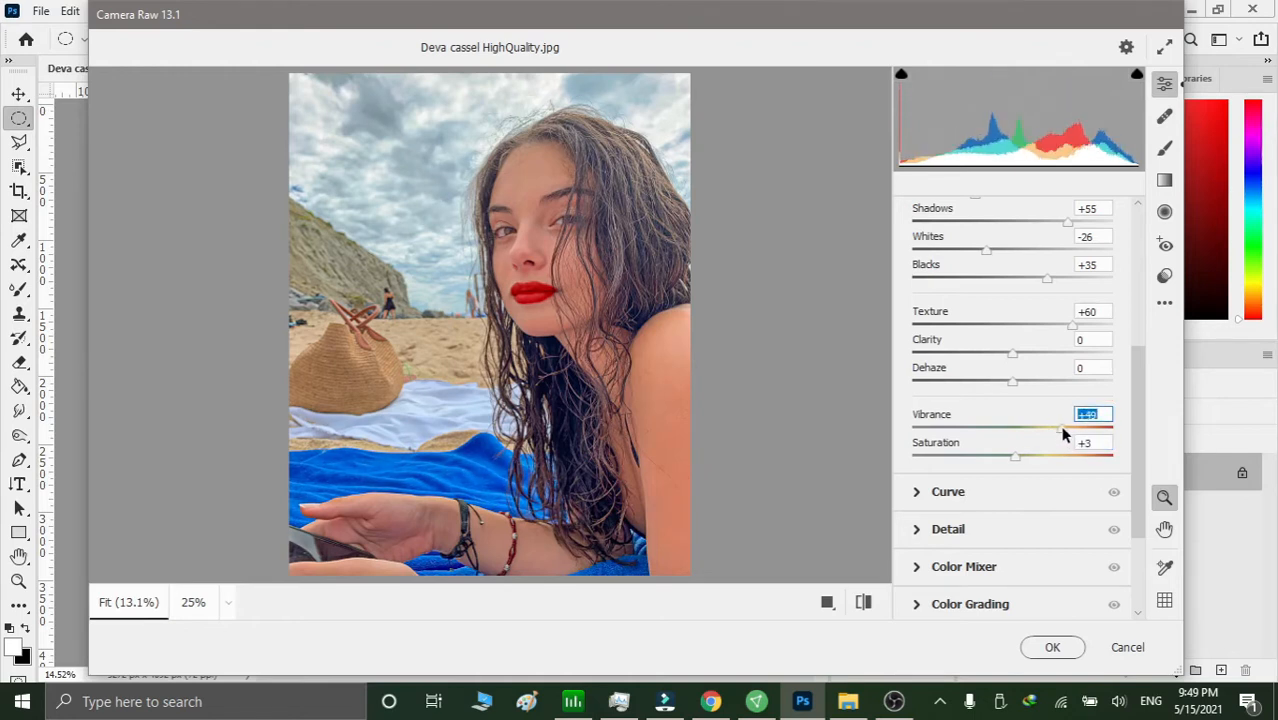
Set the Contrast to +31 and apply the Camera Raw adjustments to the photo.
scroll(1058, 425, "up", 5)
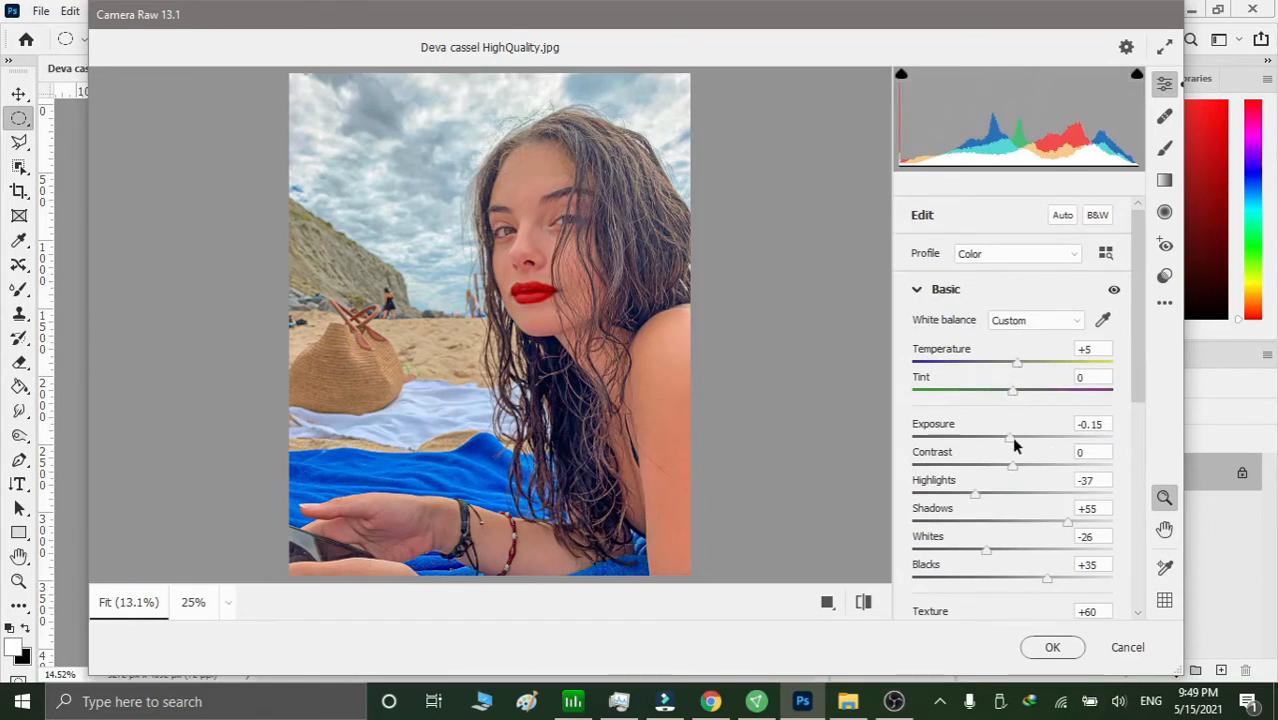
left_click_drag(1012, 464, 1041, 470)
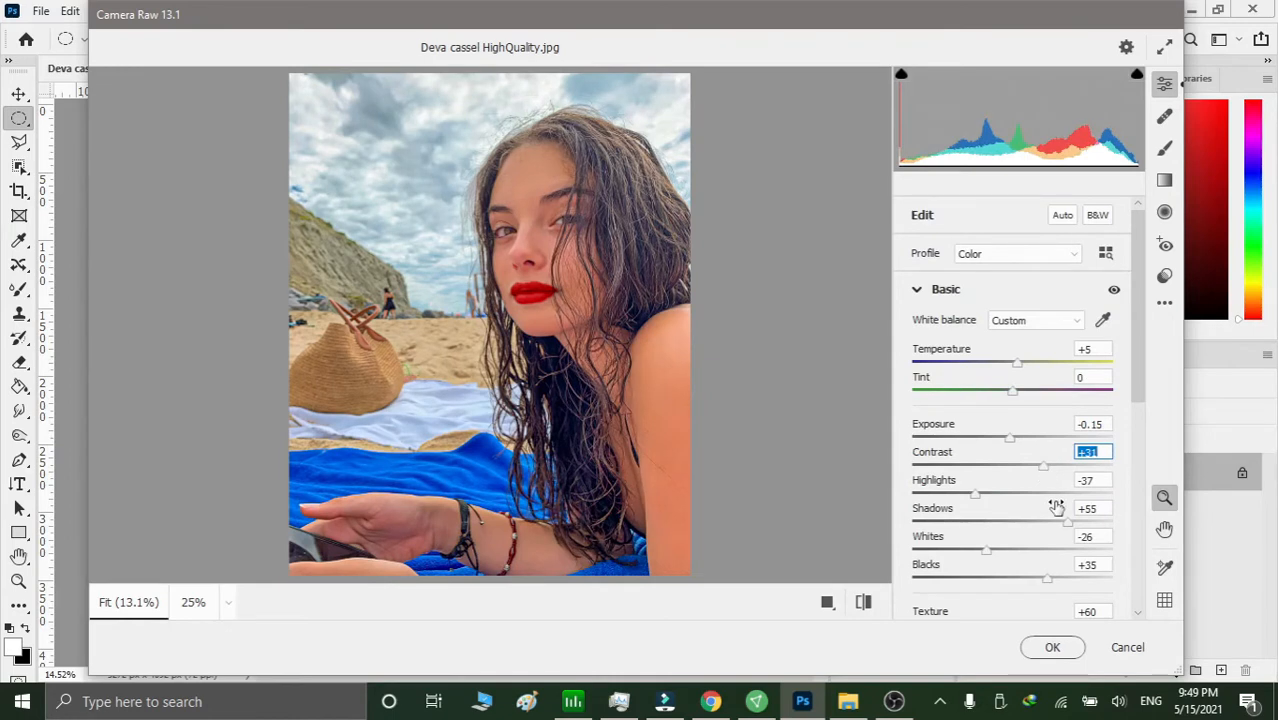
scroll(1056, 507, "down", 3)
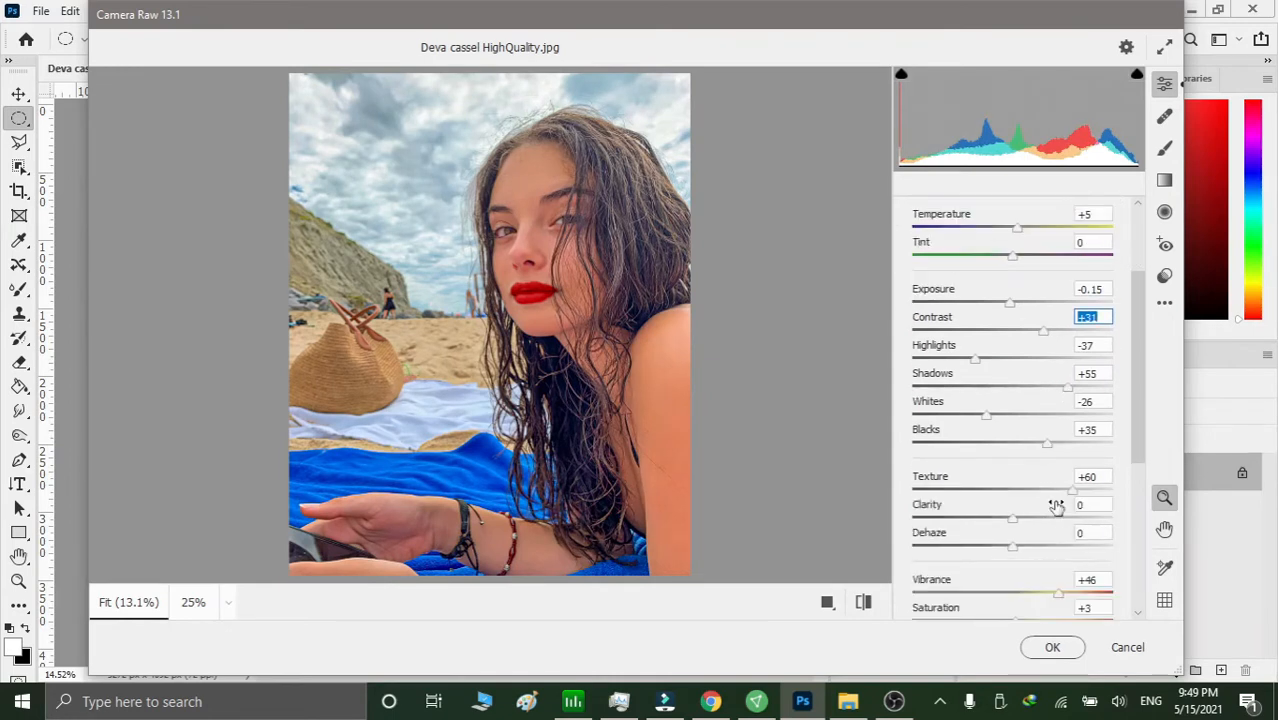
left_click(1049, 648)
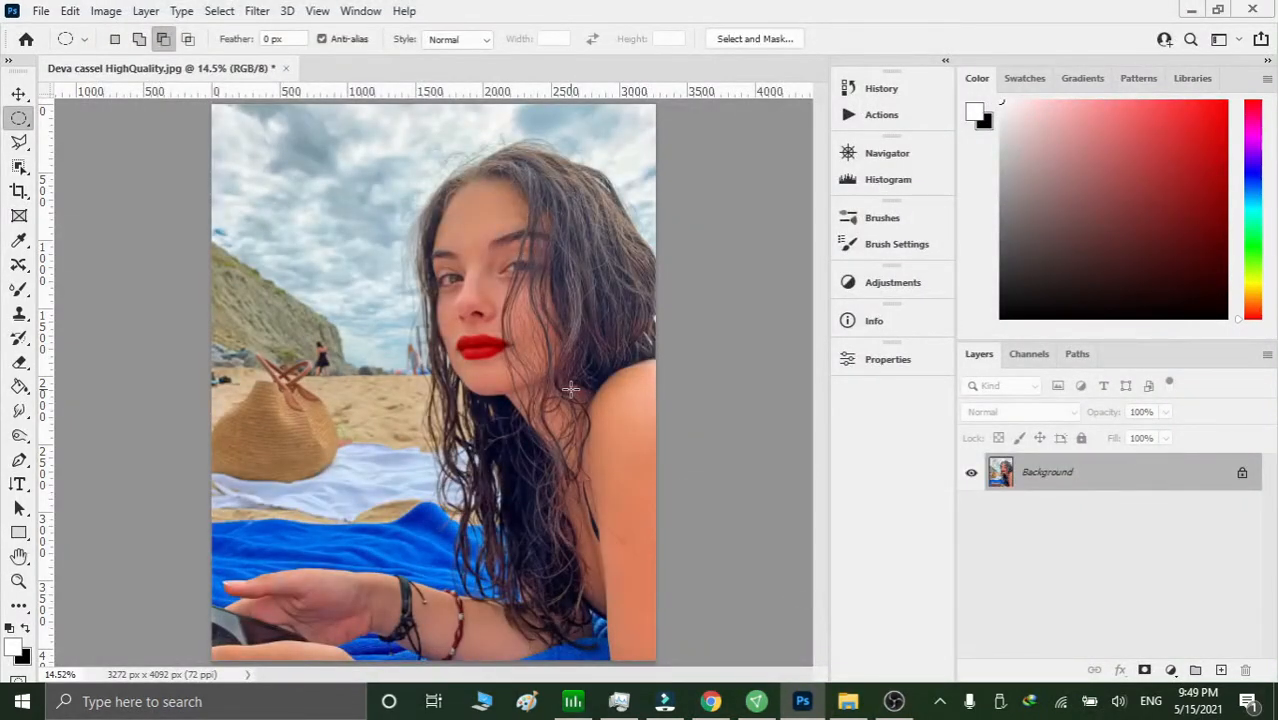
Compare the photo before and after the Camera Raw Filter using the history states.
left_click(868, 88)
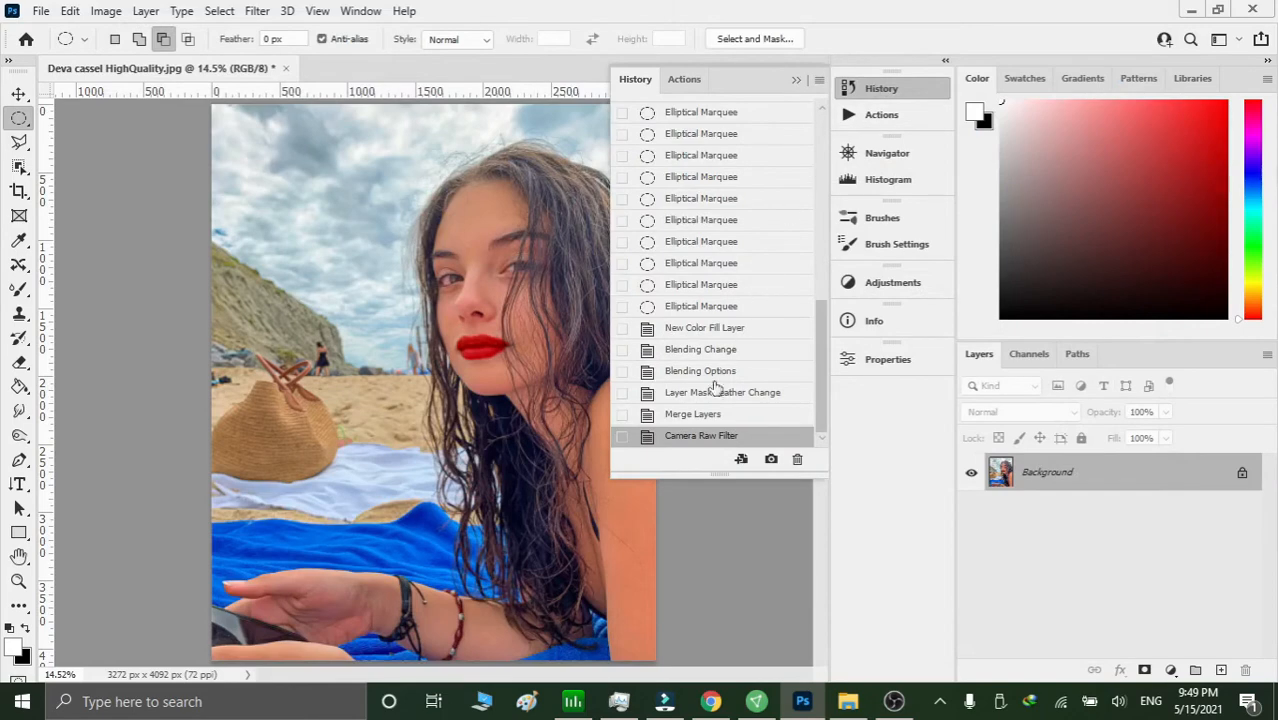
left_click(703, 415)
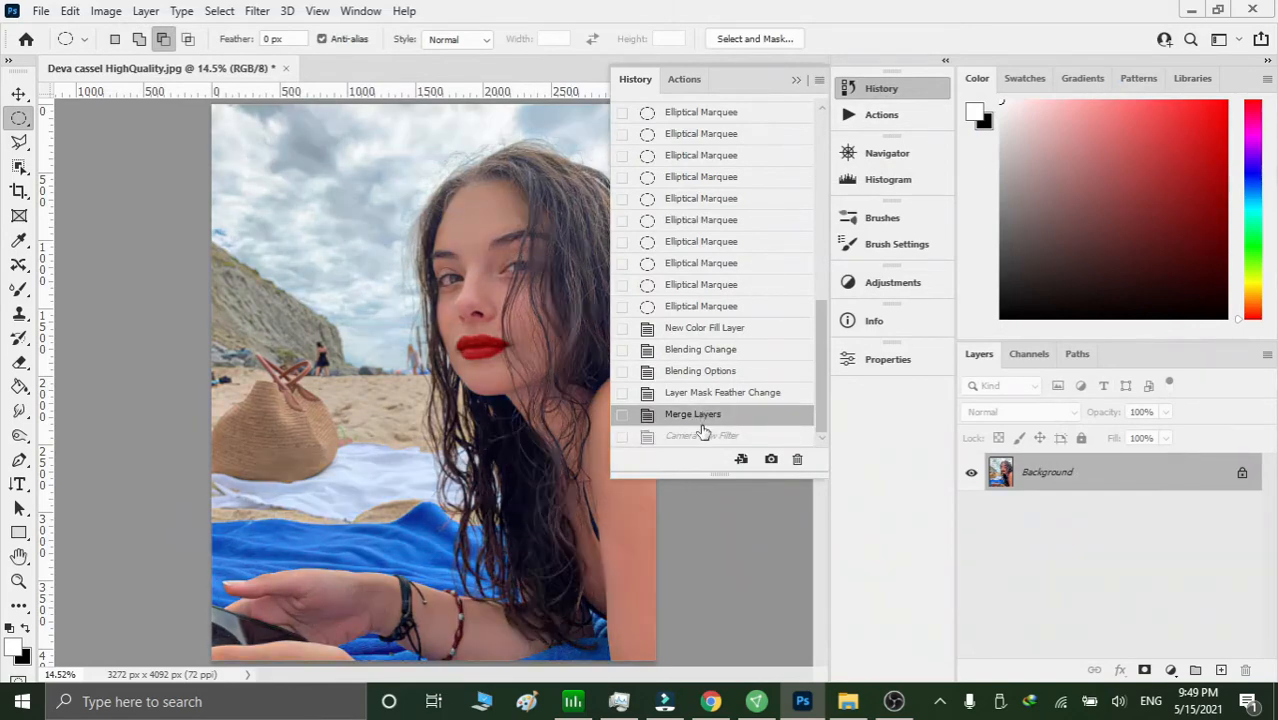
left_click(703, 436)
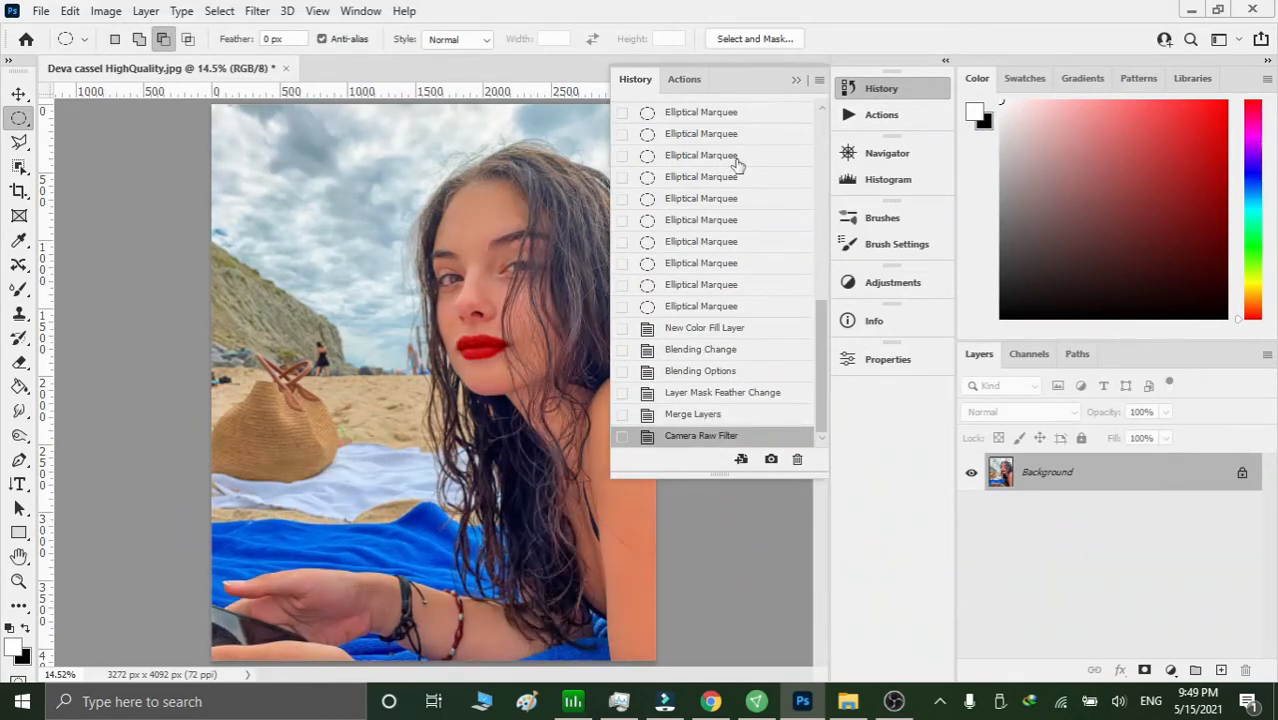
left_click(796, 80)
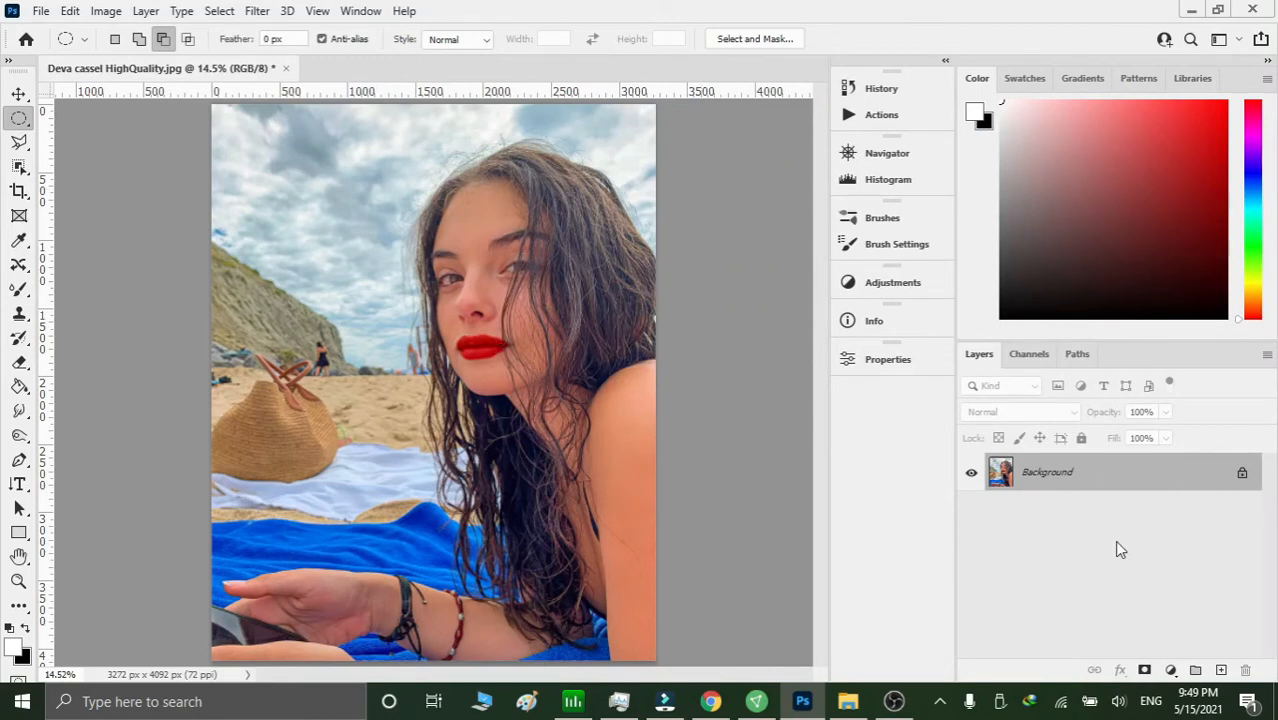
Duplicate the Background layer and open the High Pass filter for the copy.
key("ctrl+j")
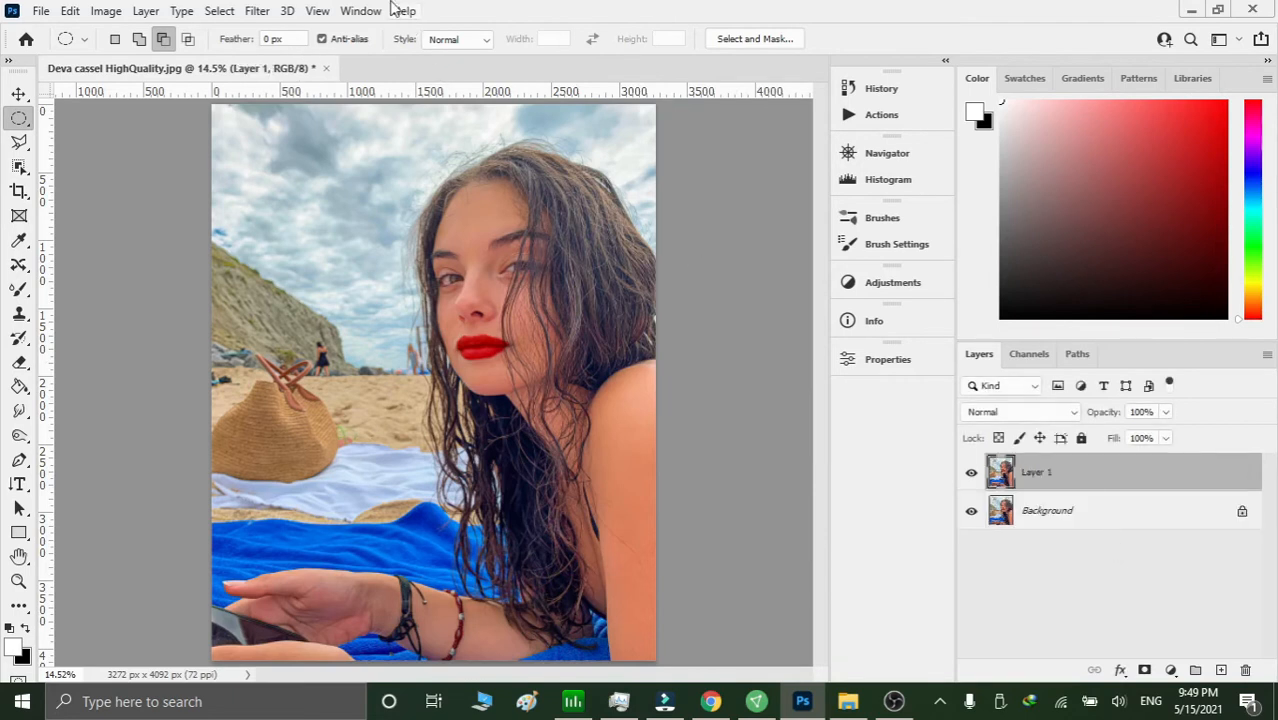
left_click(257, 11)
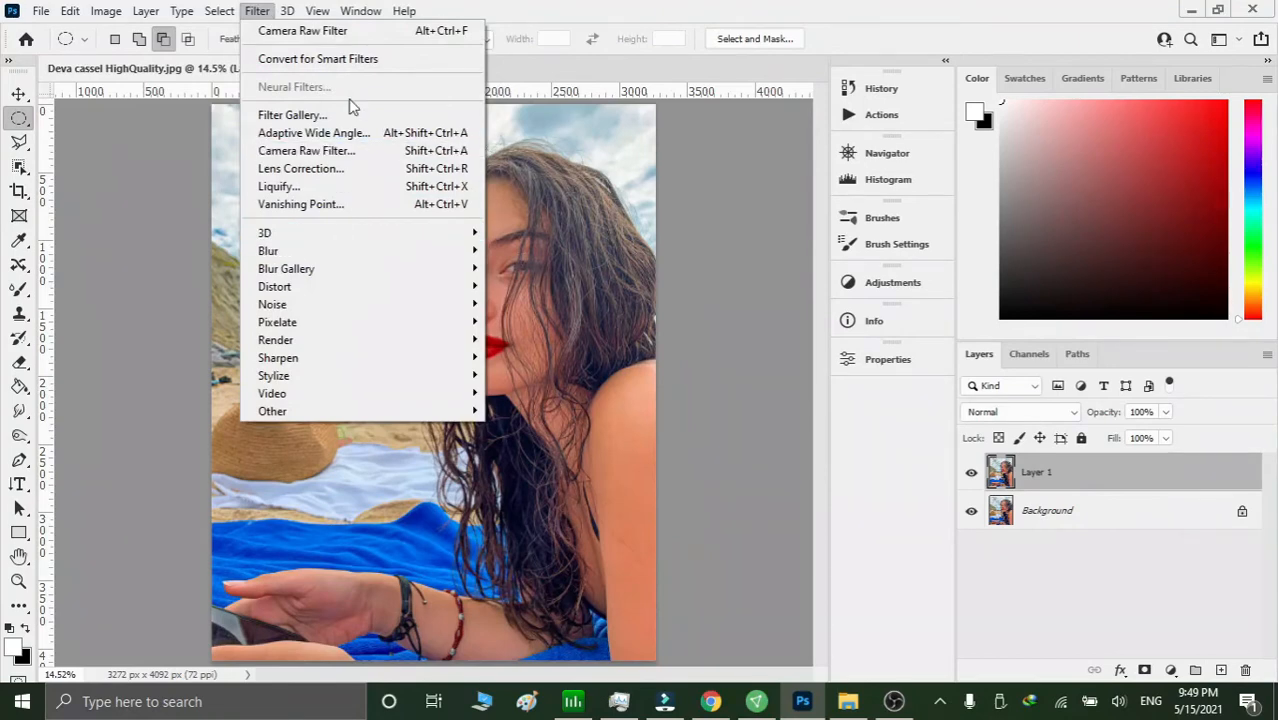
mouse_move(286, 411)
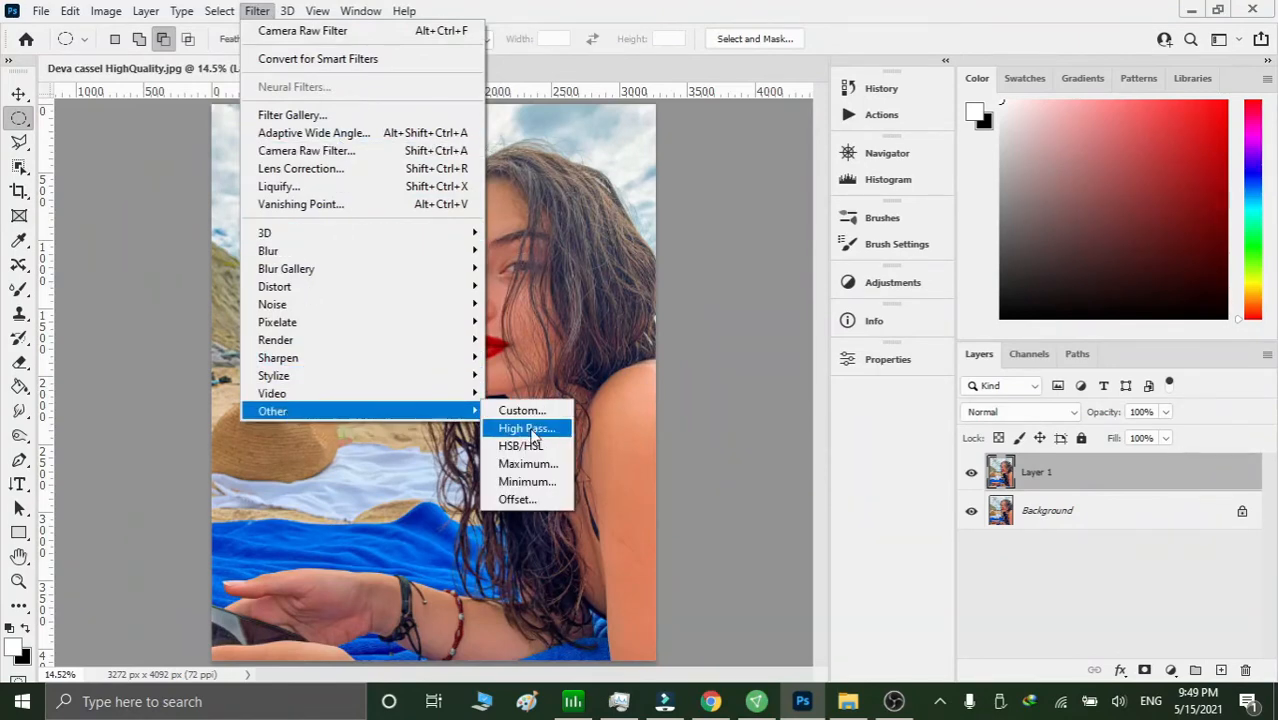
left_click(527, 428)
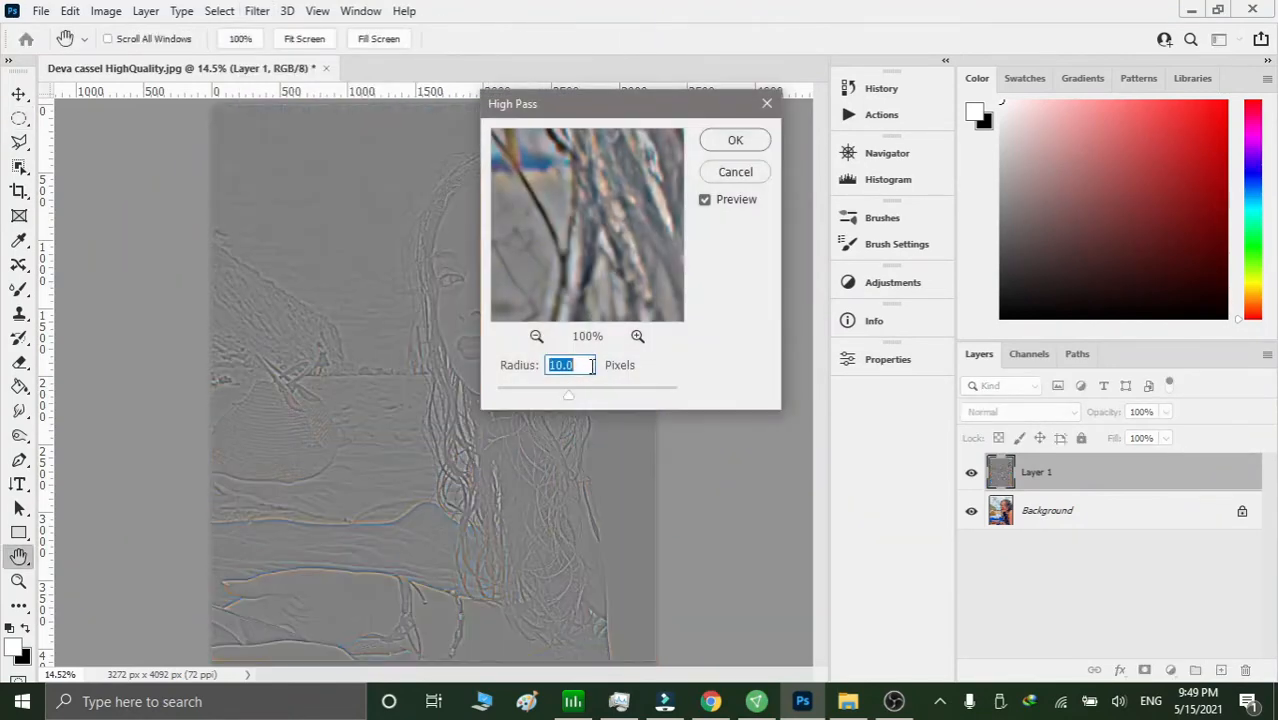
Apply the High Pass filter to the duplicated layer with a radius of 12 pixels.
left_click(536, 337)
left_click(536, 337)
left_click(536, 337)
left_click(536, 337)
left_click_drag(628, 207, 518, 303)
left_click(637, 336)
left_click_drag(585, 203, 642, 214)
left_click(637, 336)
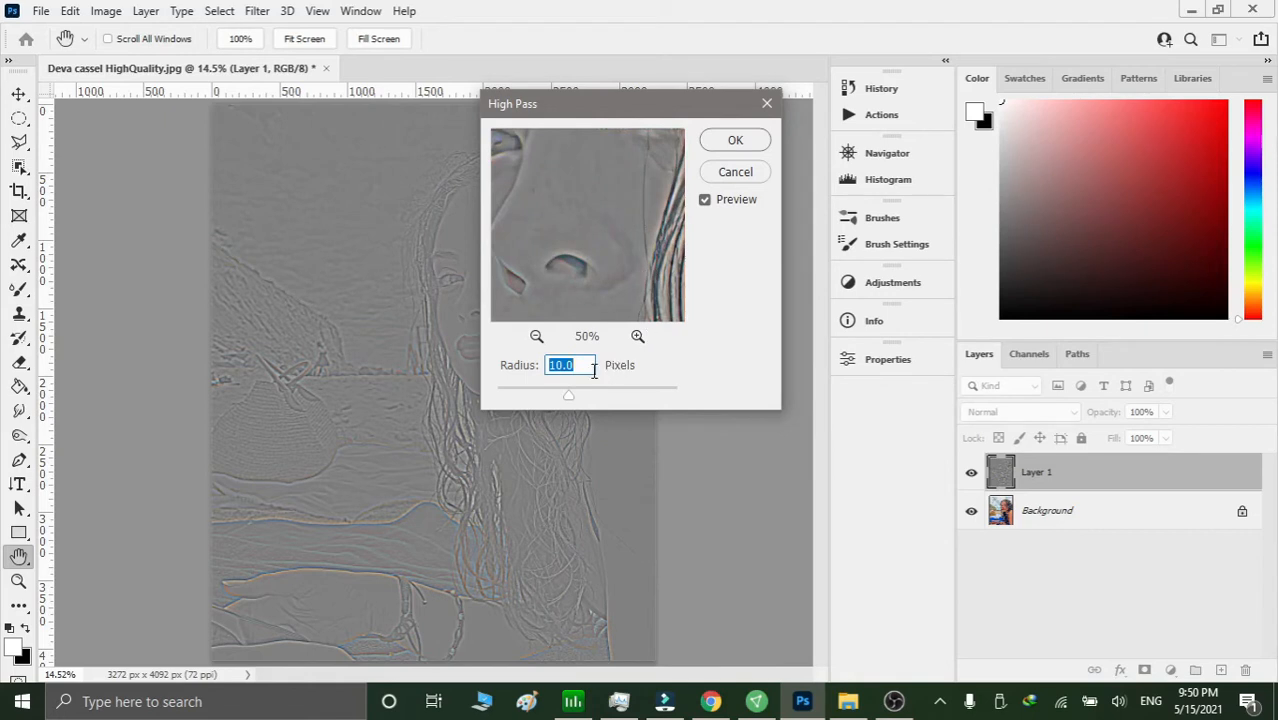
type("11")
left_click_drag(614, 109, 690, 116)
left_click(650, 388)
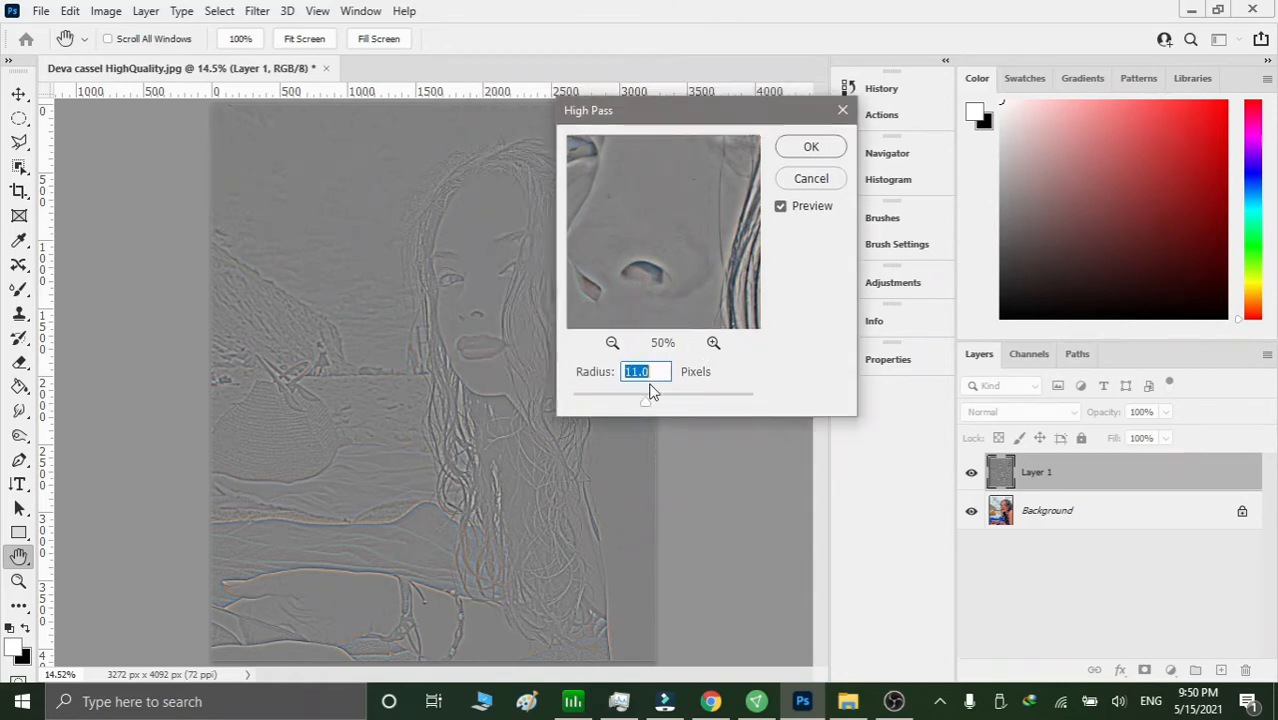
type("12")
left_click(799, 147)
key("m")
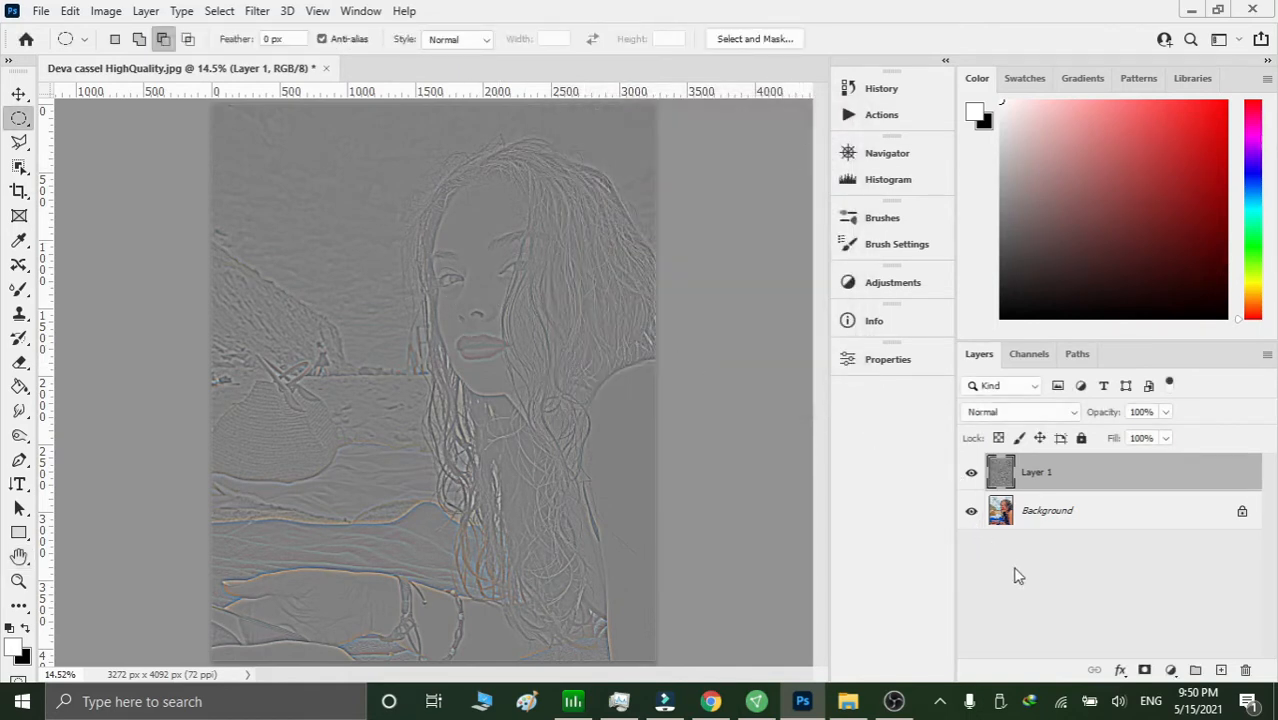
Duplicate the High Pass layer, invert the copy's colors and set its blend mode to Divide.
key("ctrl+j")
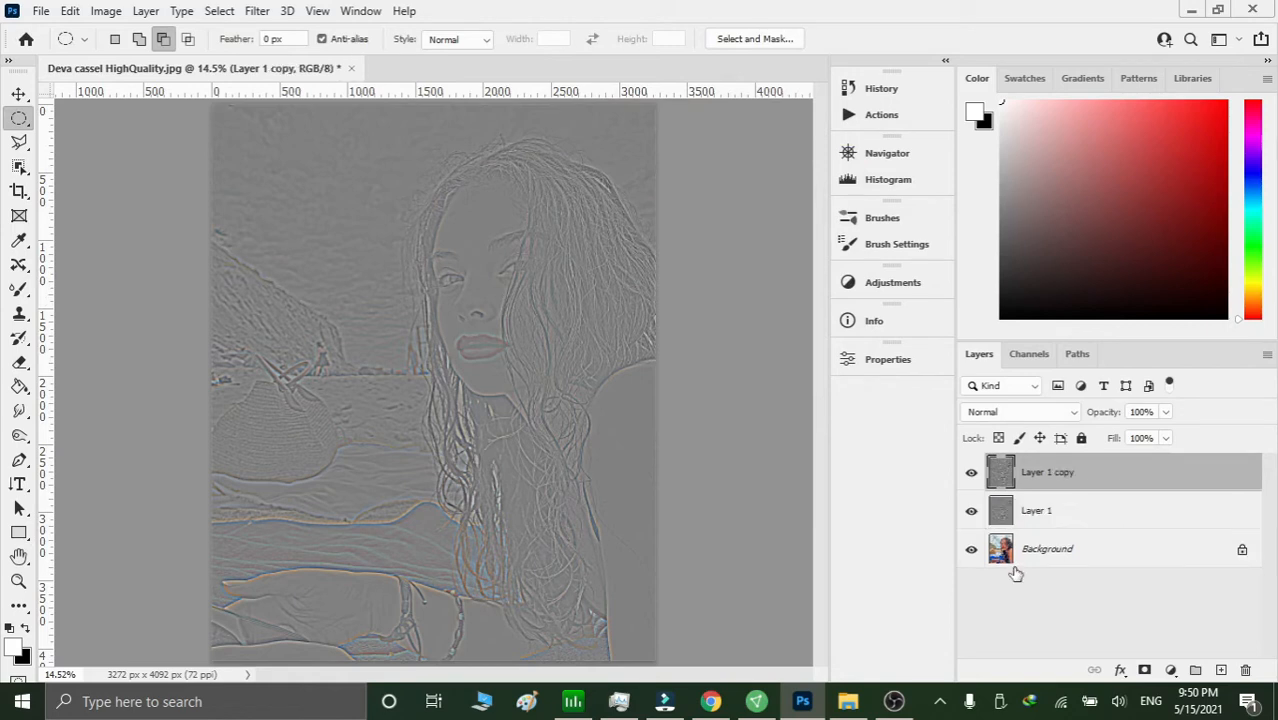
key("ctrl+i")
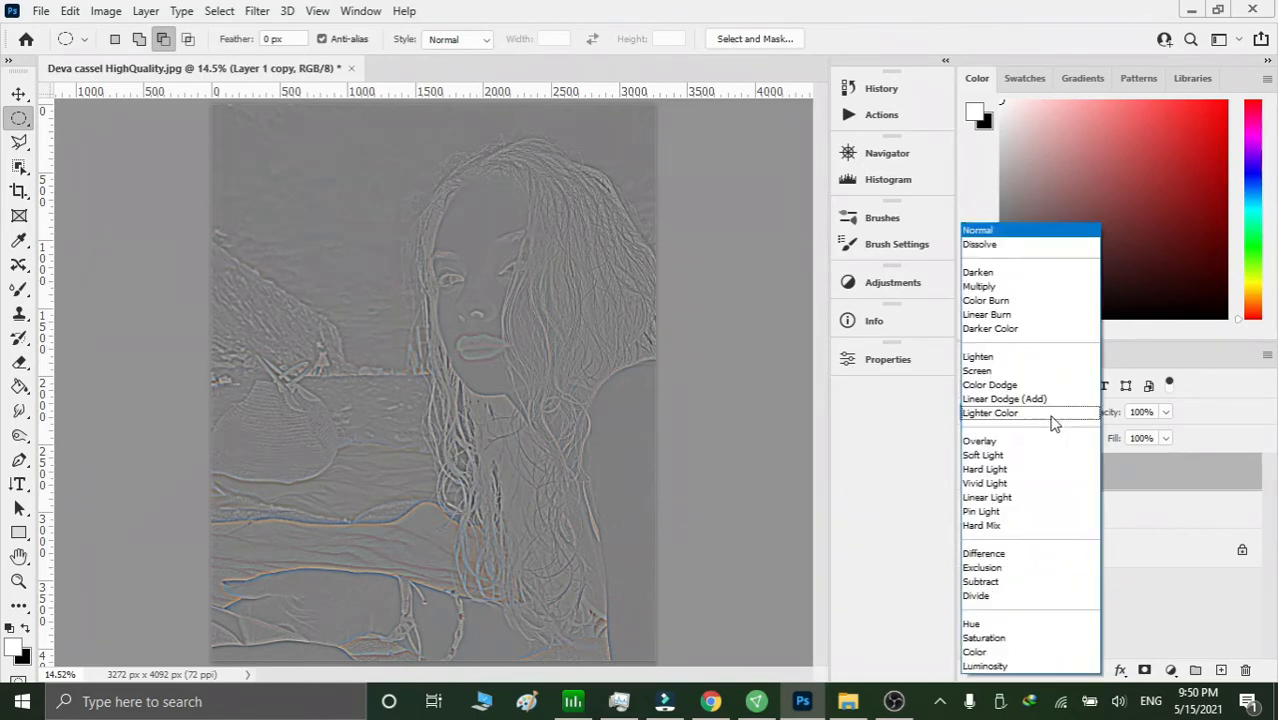
left_click(1050, 412)
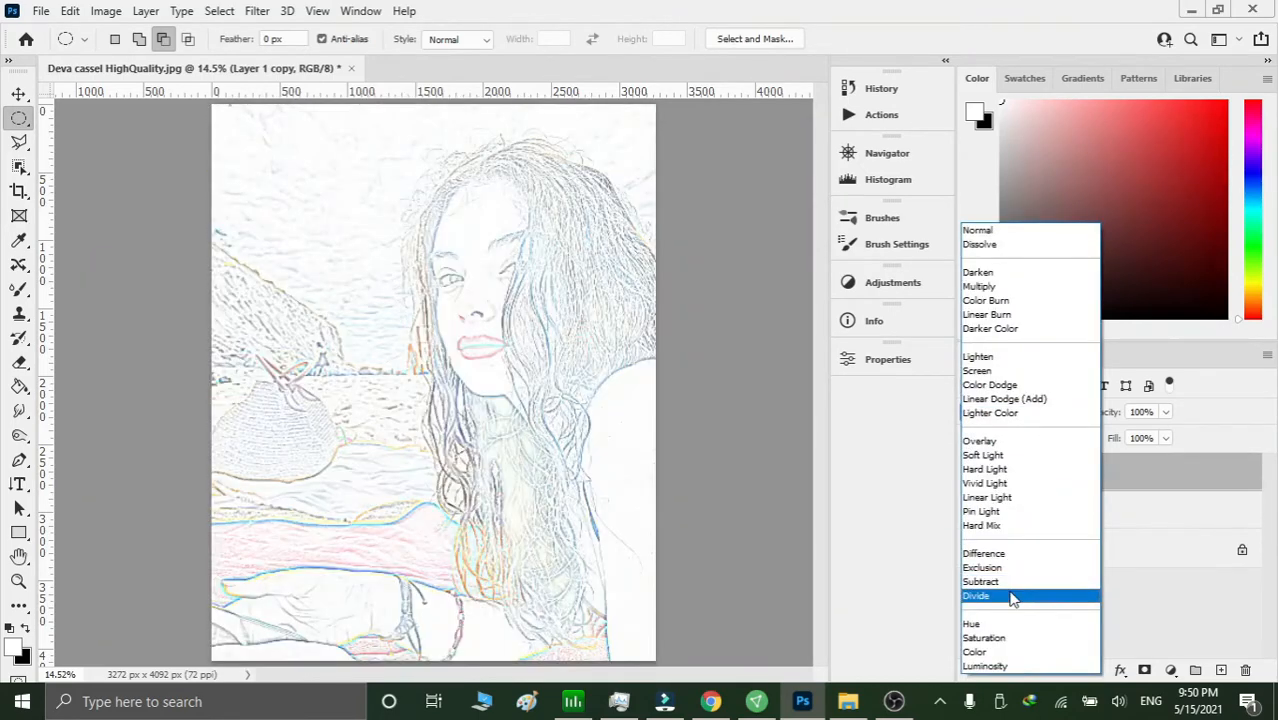
left_click(1012, 597)
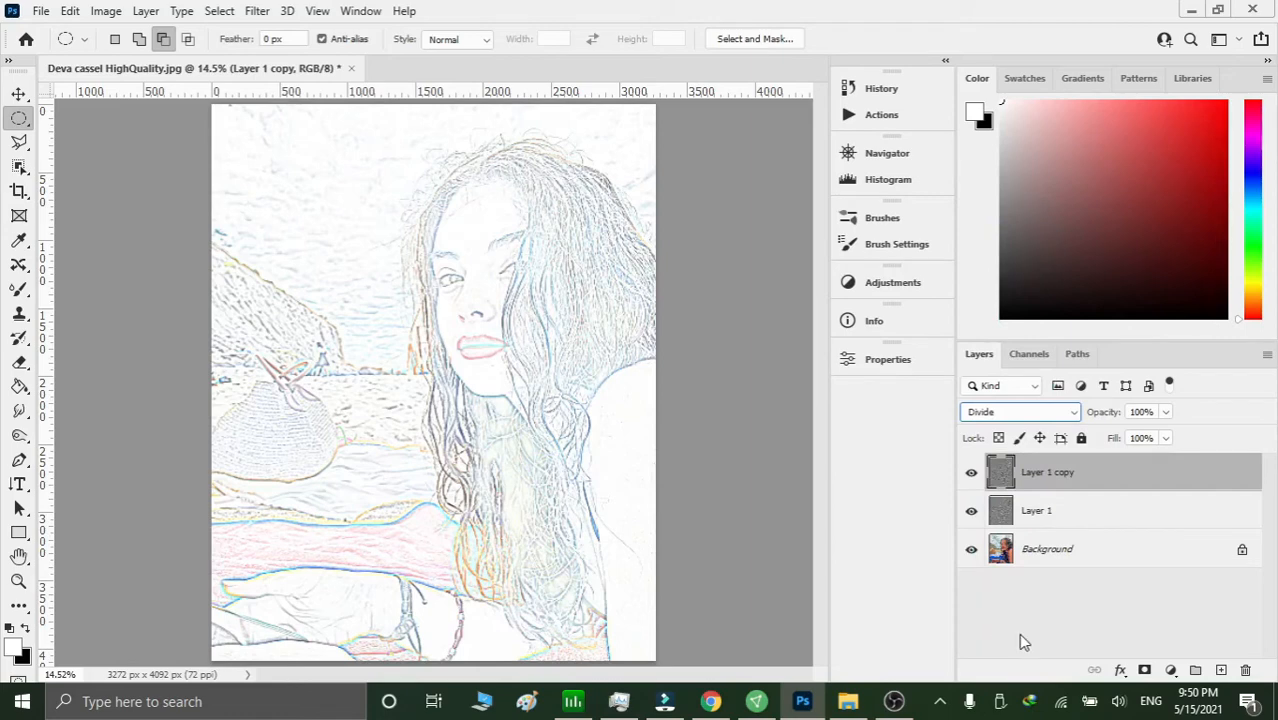
Merge the two High Pass layers and darken the result with Levels, using input black 86 and midtone 0.95.
left_click(1040, 513, "shift")
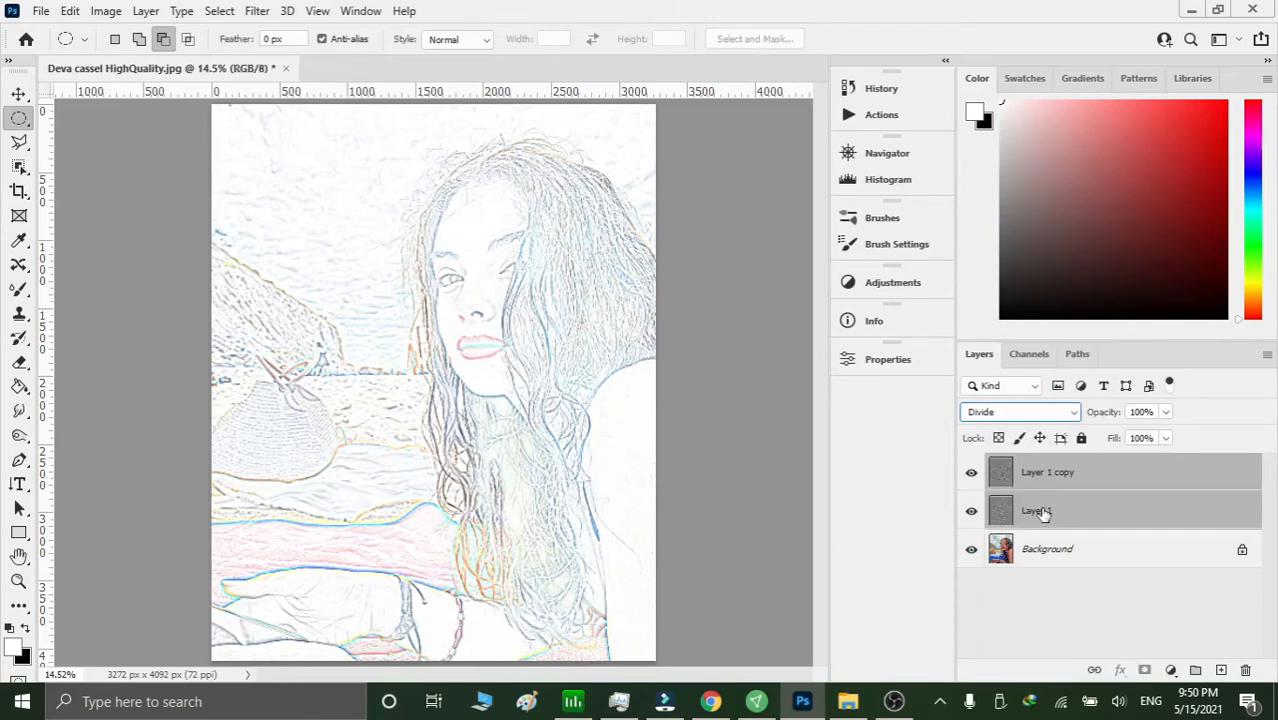
key("ctrl+e")
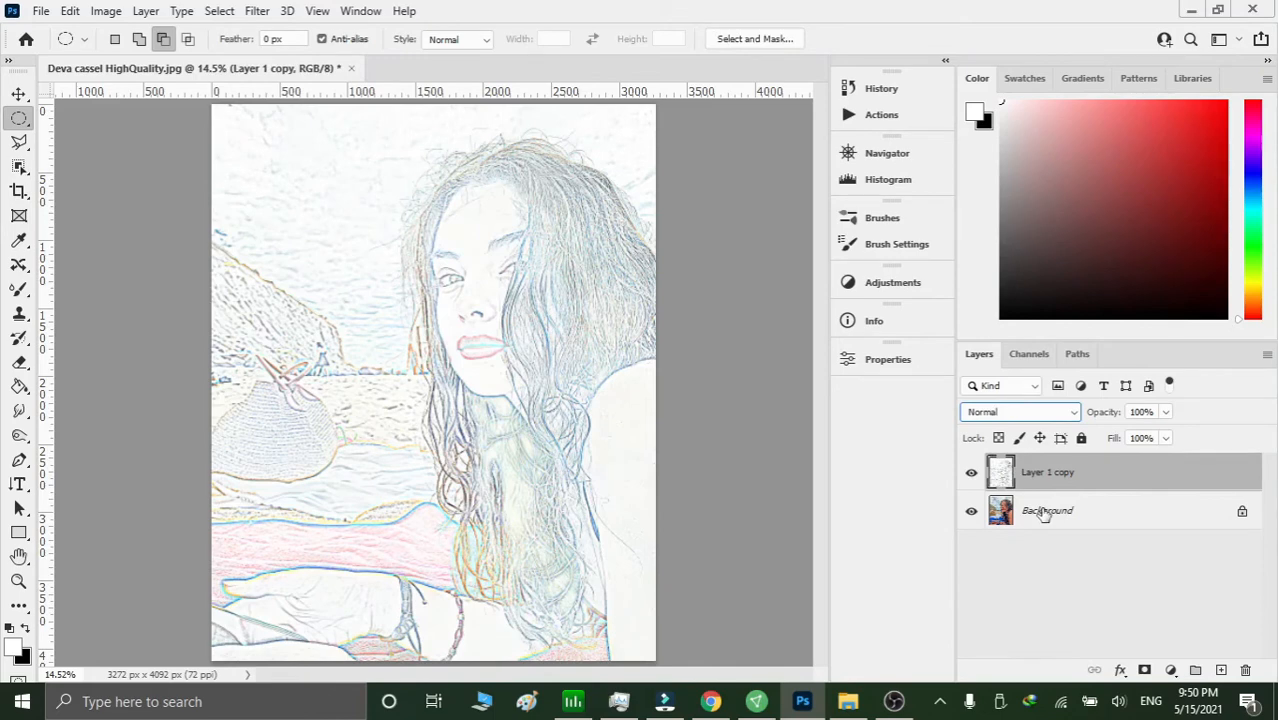
key("ctrl+l")
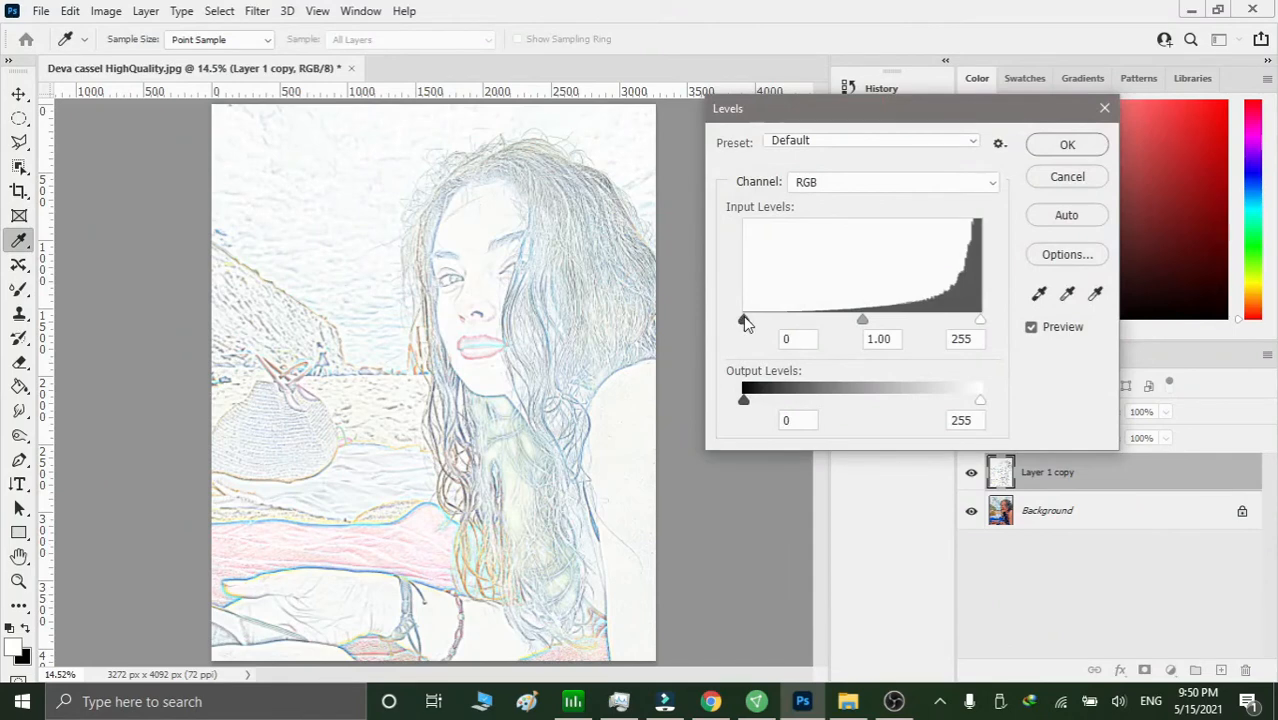
left_click_drag(743, 319, 905, 326)
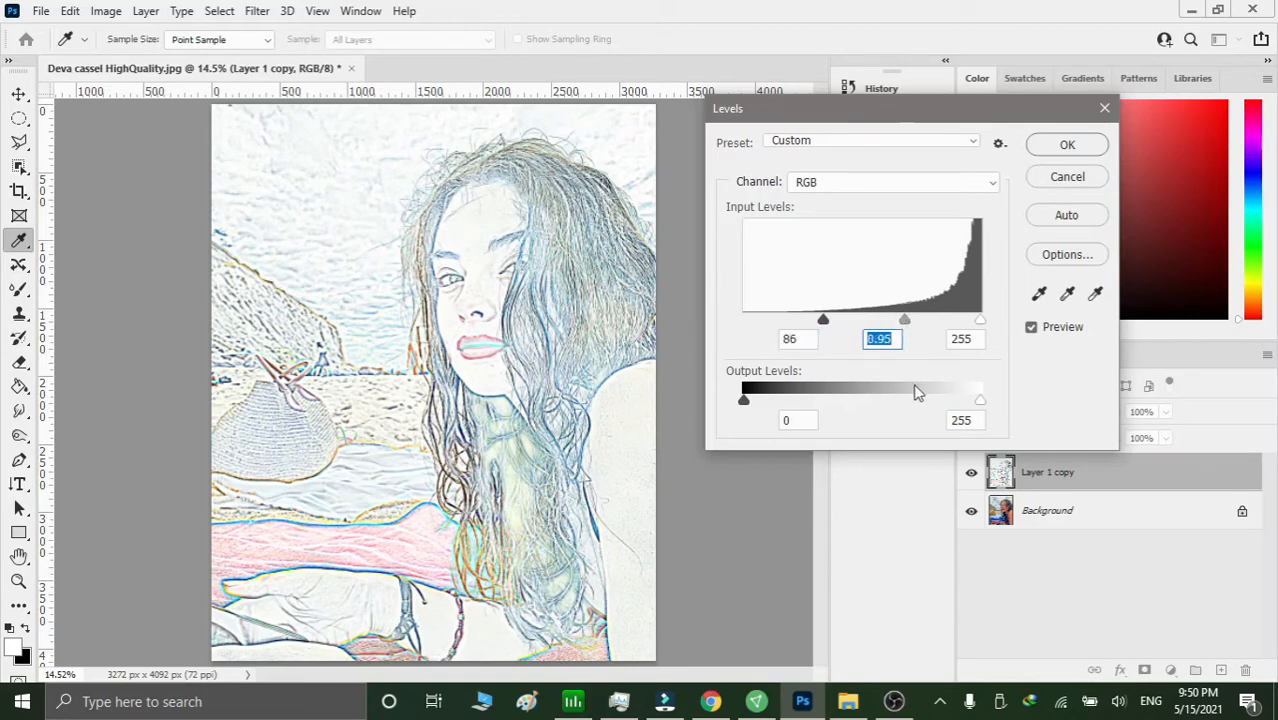
left_click(1062, 146)
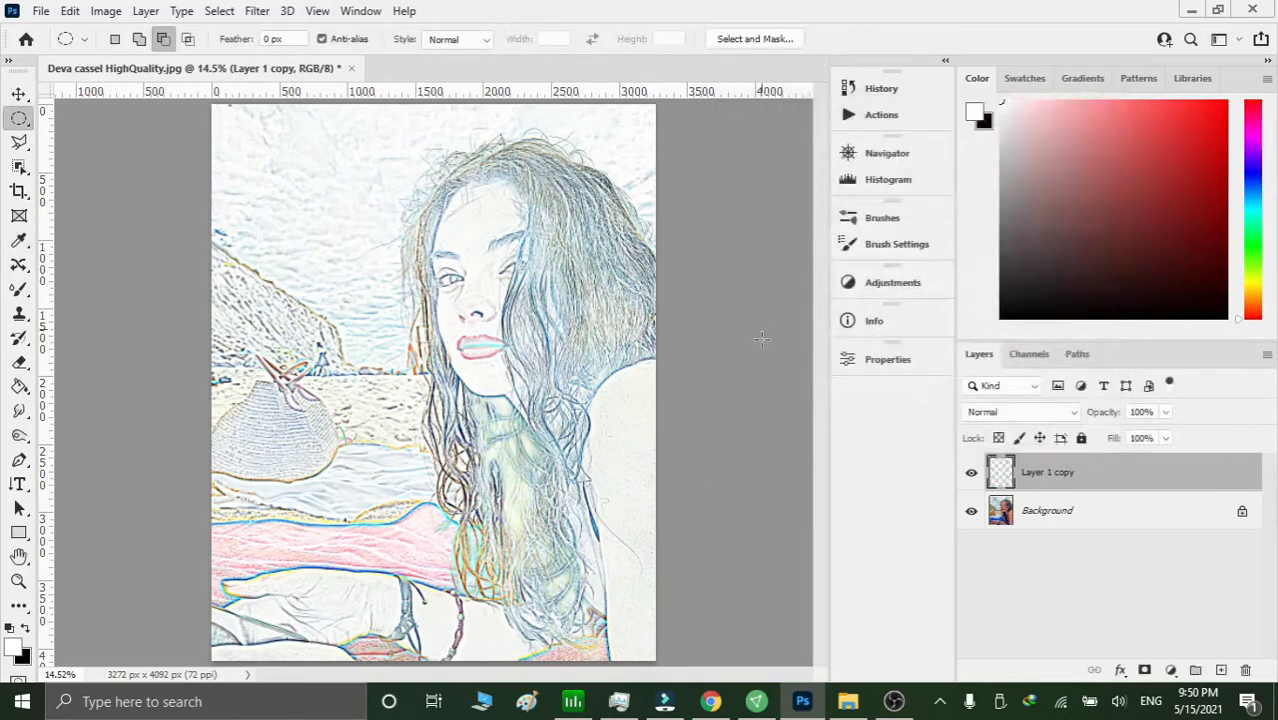
Duplicate the Background layer and move the copy above the merged sketch layer.
left_click(1045, 516)
key("ctrl+j")
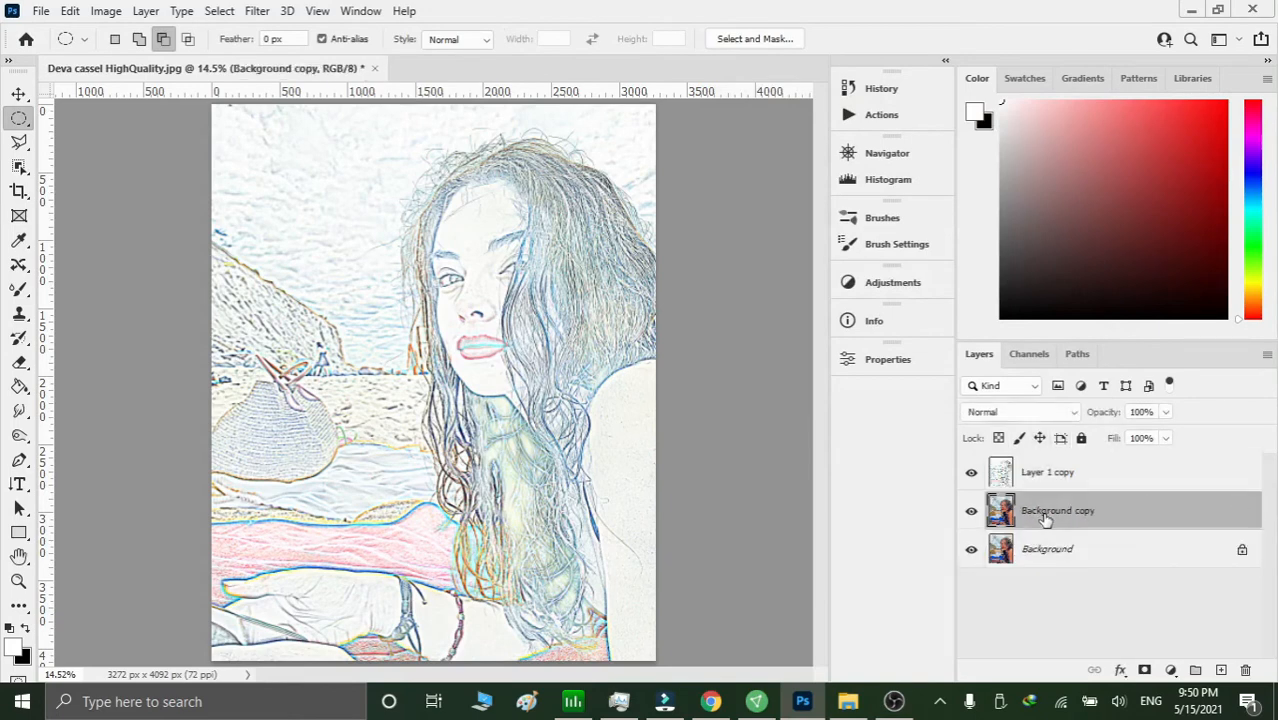
left_click_drag(1045, 516, 1094, 468)
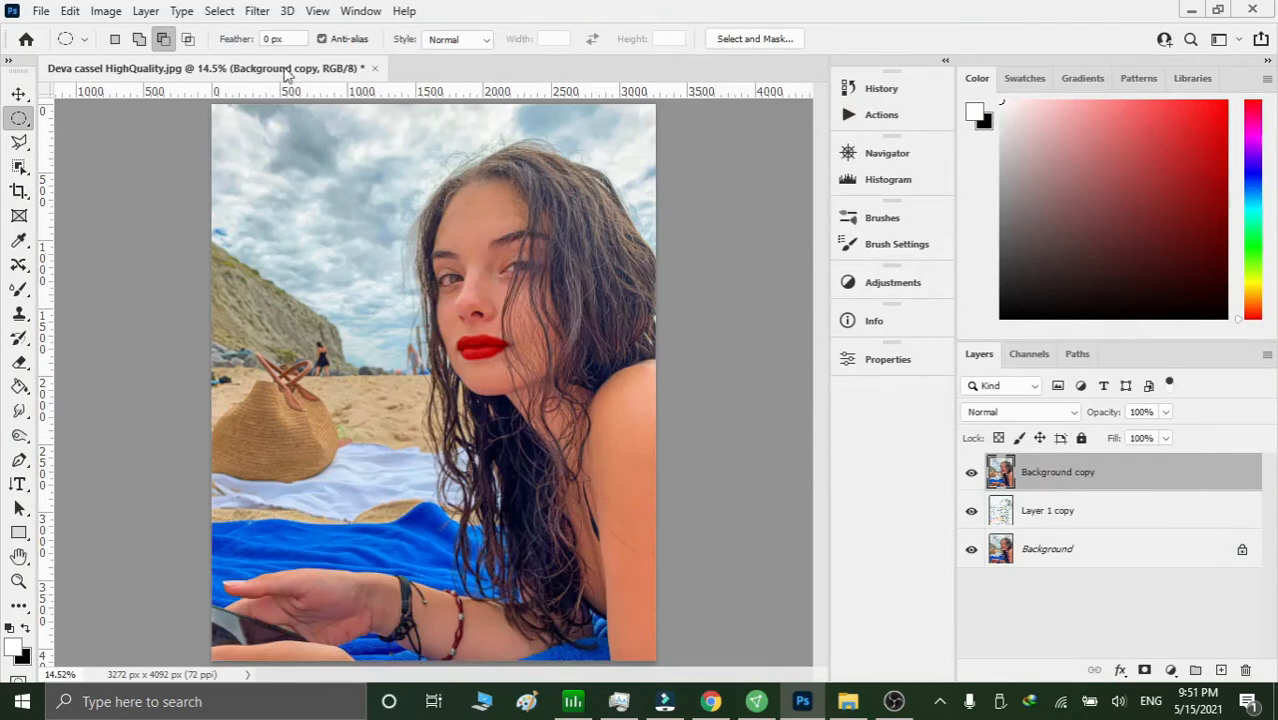
Apply Surface Blur to the Background copy layer with a radius of 20 pixels and a threshold of 52 levels.
left_click(272, 14)
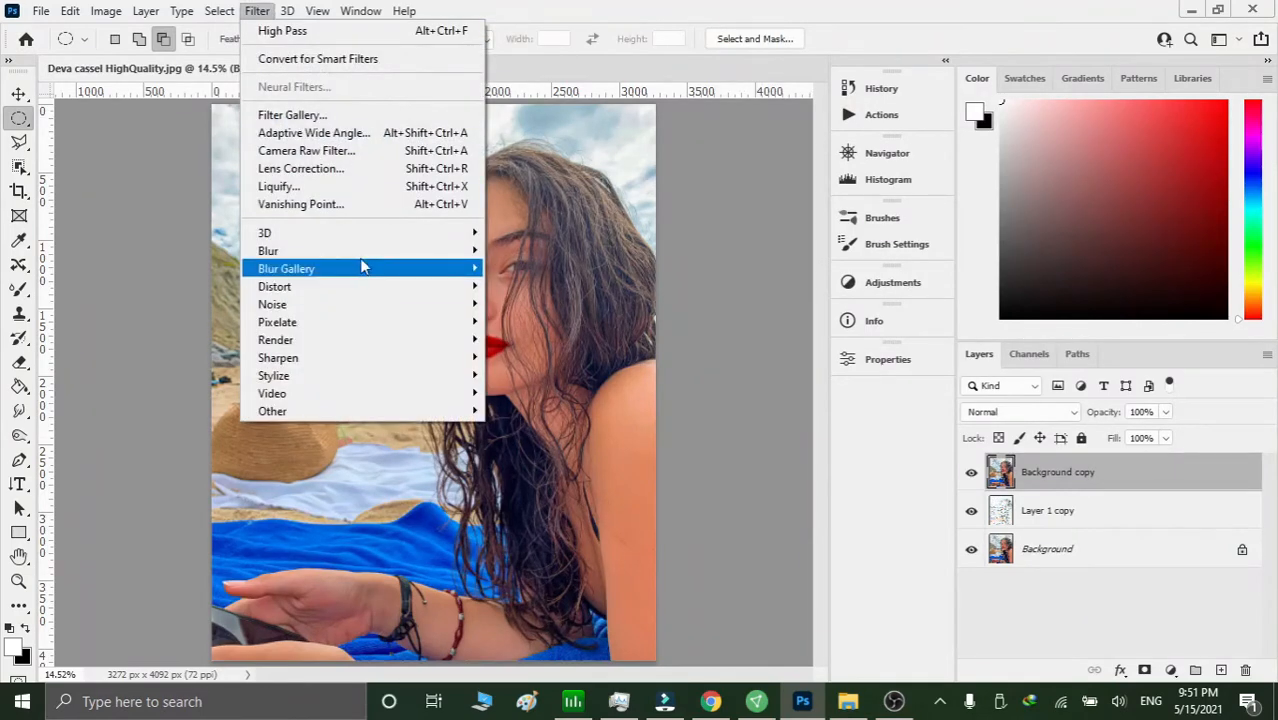
mouse_move(375, 252)
left_click(538, 427)
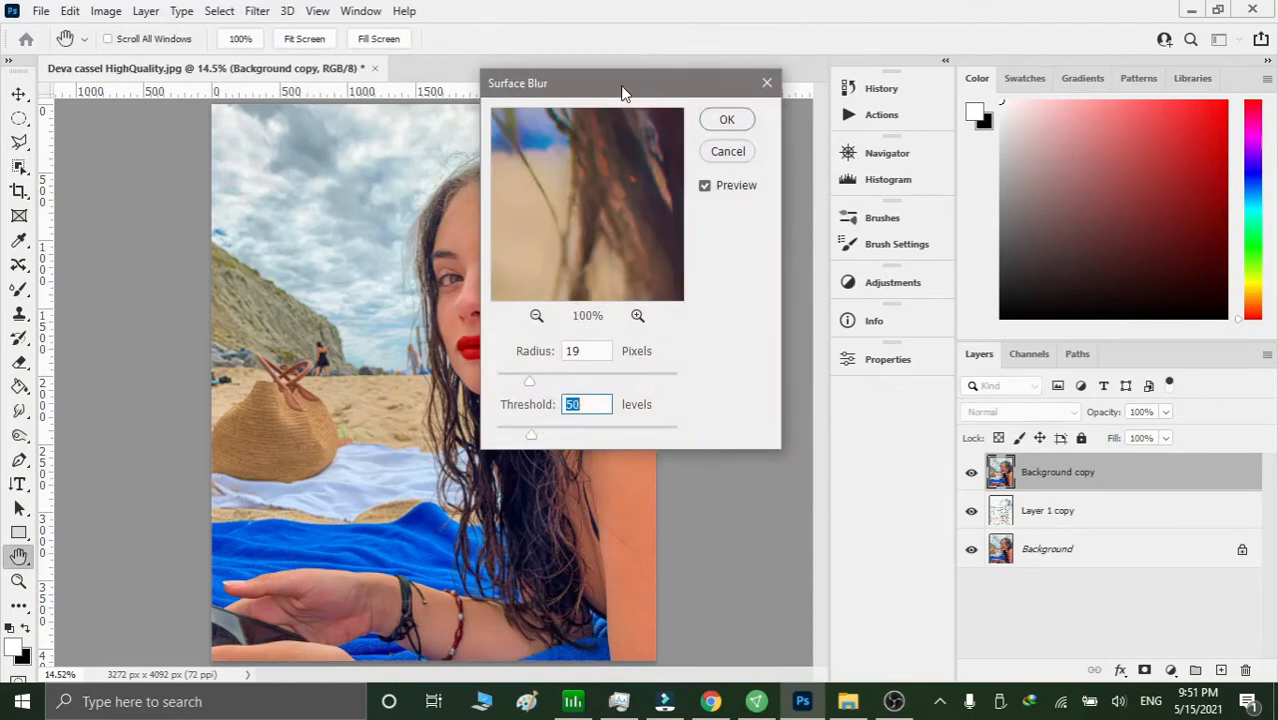
left_click_drag(620, 85, 740, 105)
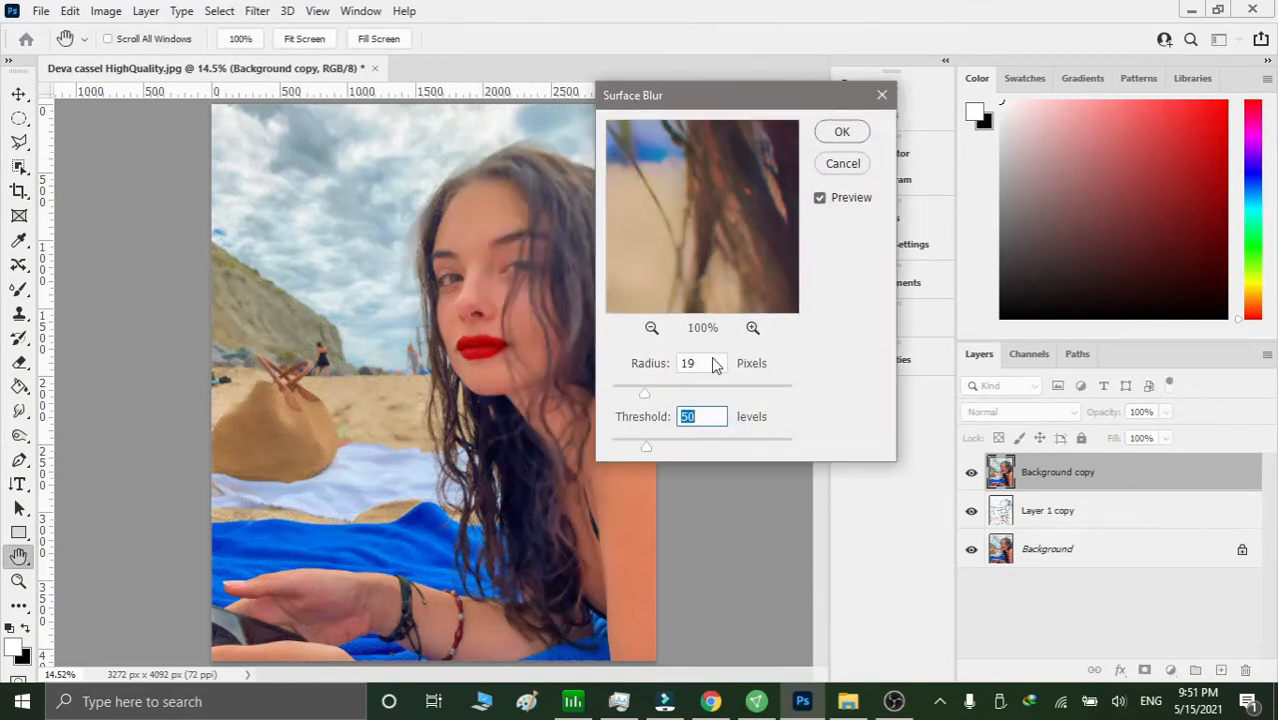
left_click(651, 328)
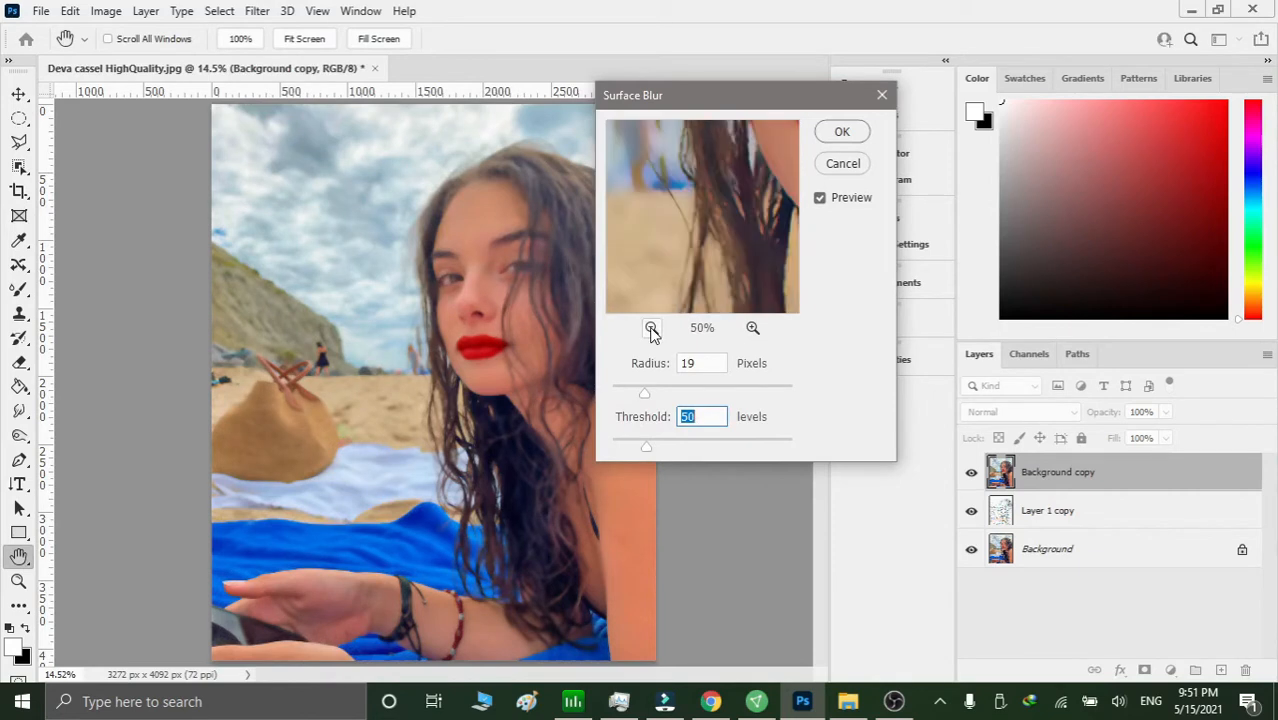
left_click(651, 330)
left_click_drag(745, 200, 670, 425)
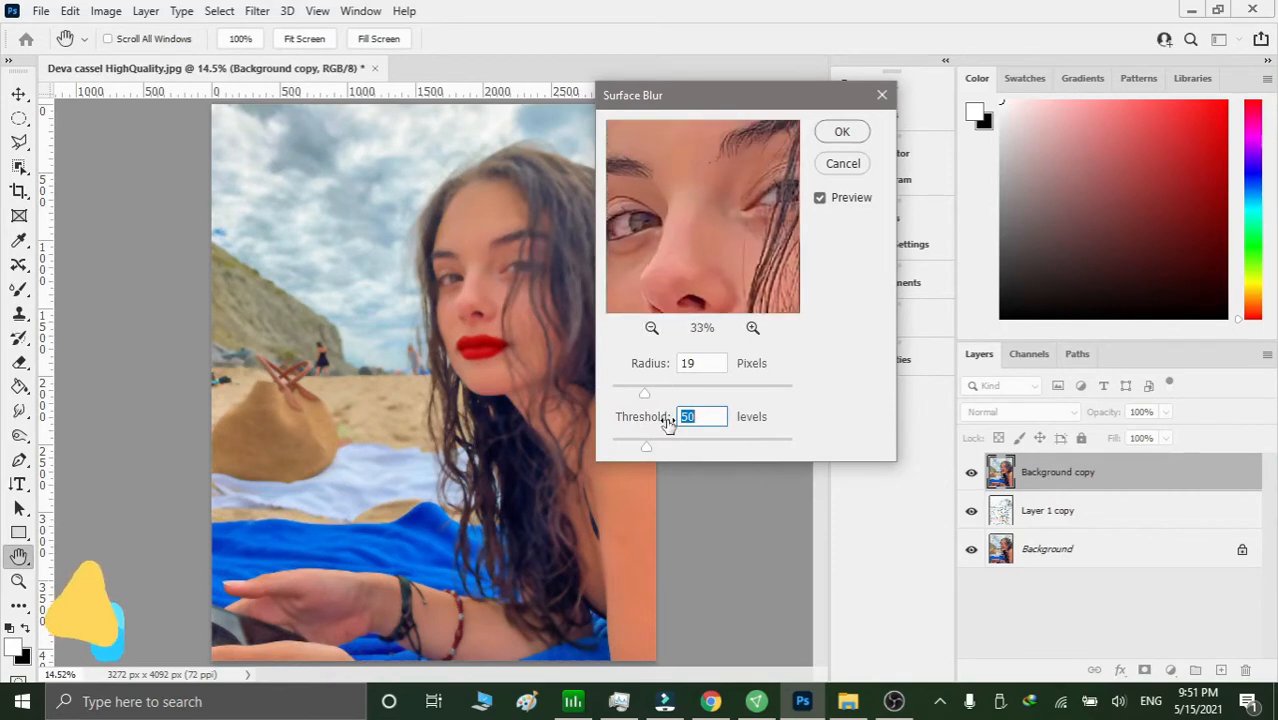
left_click_drag(718, 243, 722, 171)
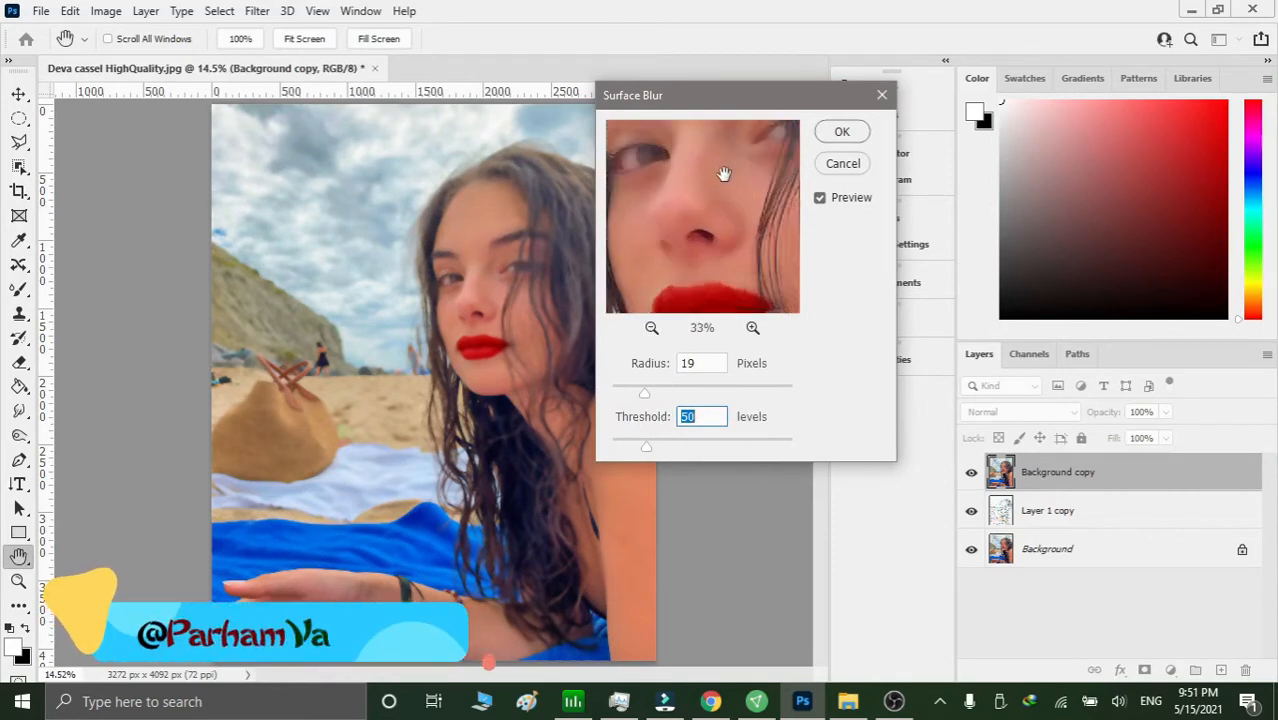
left_click(651, 330)
left_click_drag(733, 234, 727, 245)
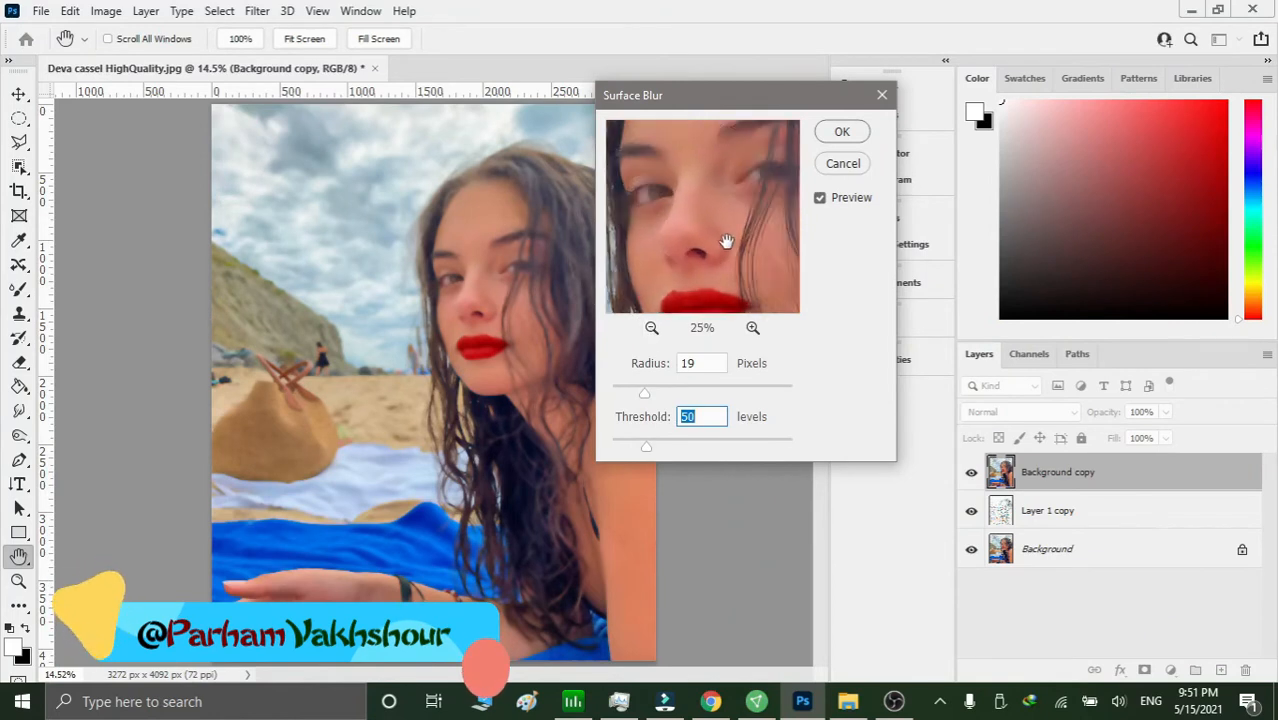
left_click(703, 363)
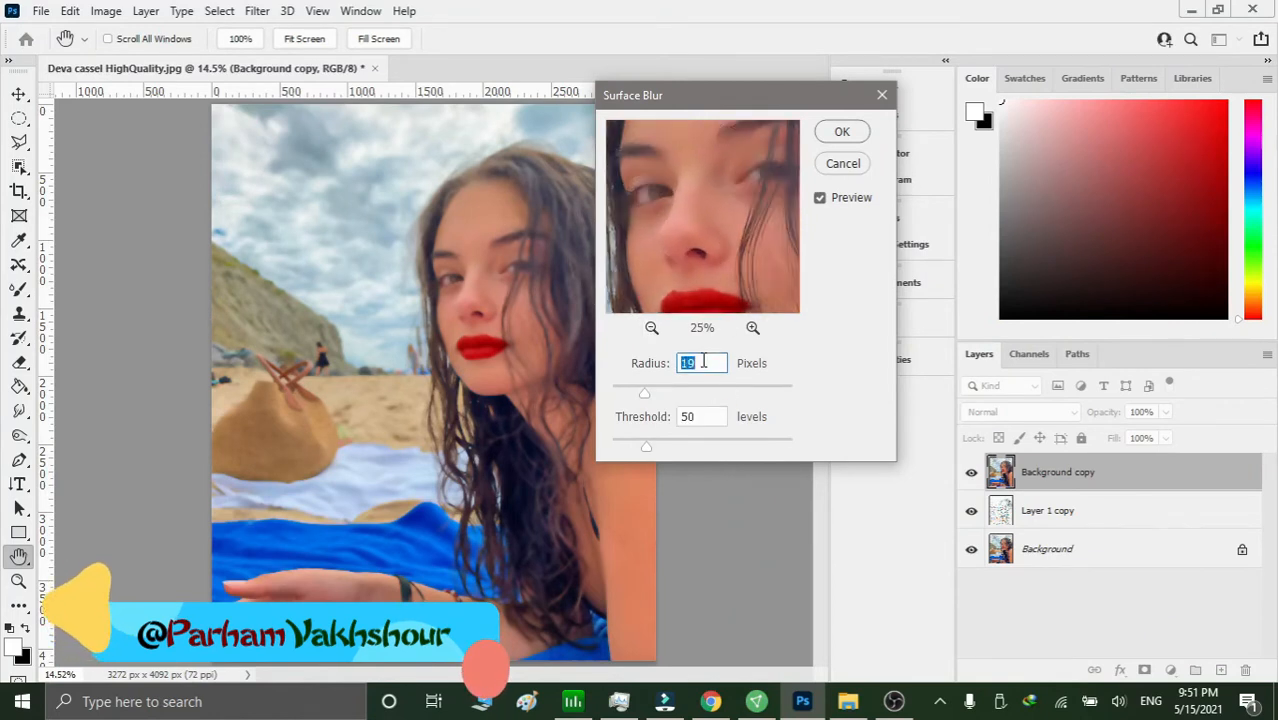
type("20")
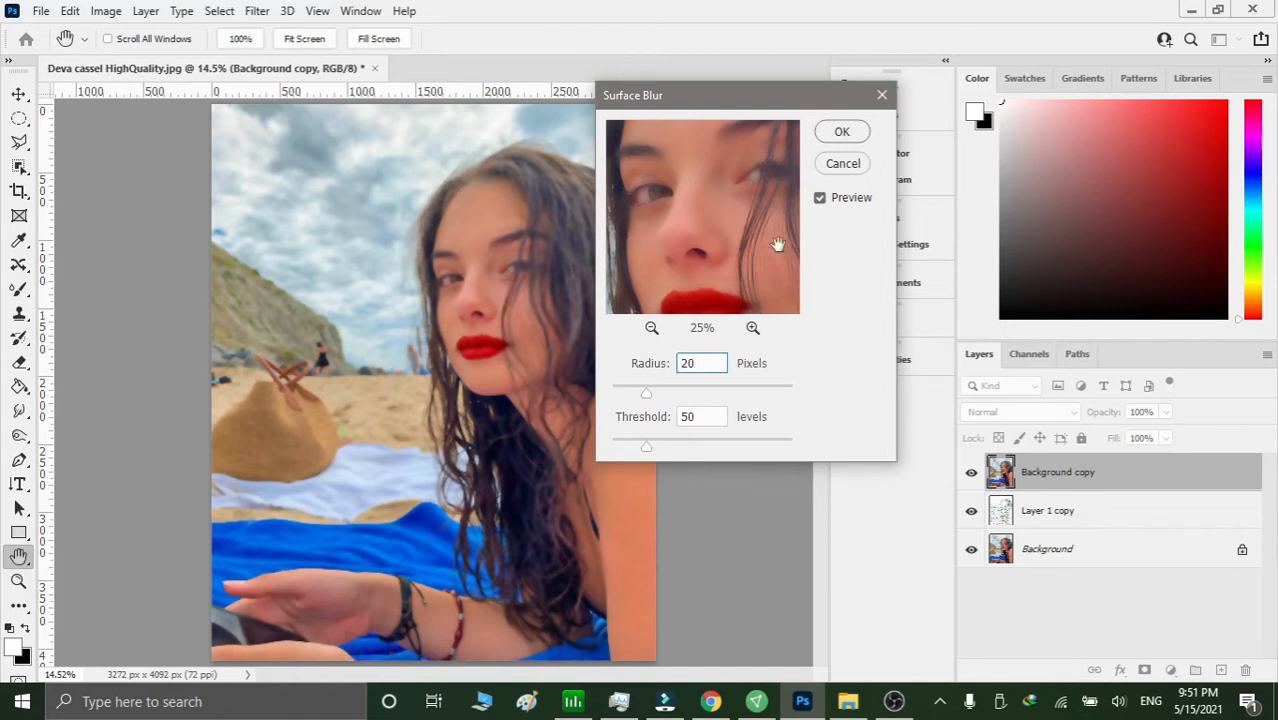
double_click(700, 416)
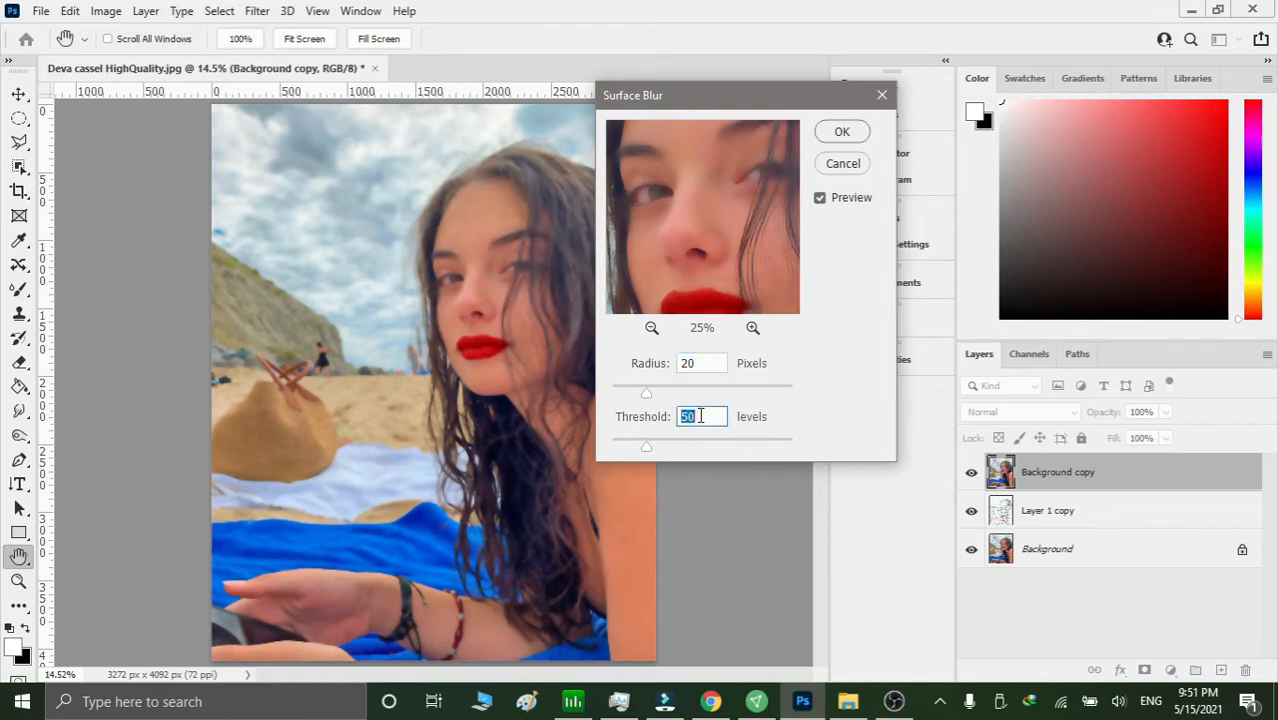
type("52")
left_click(838, 132)
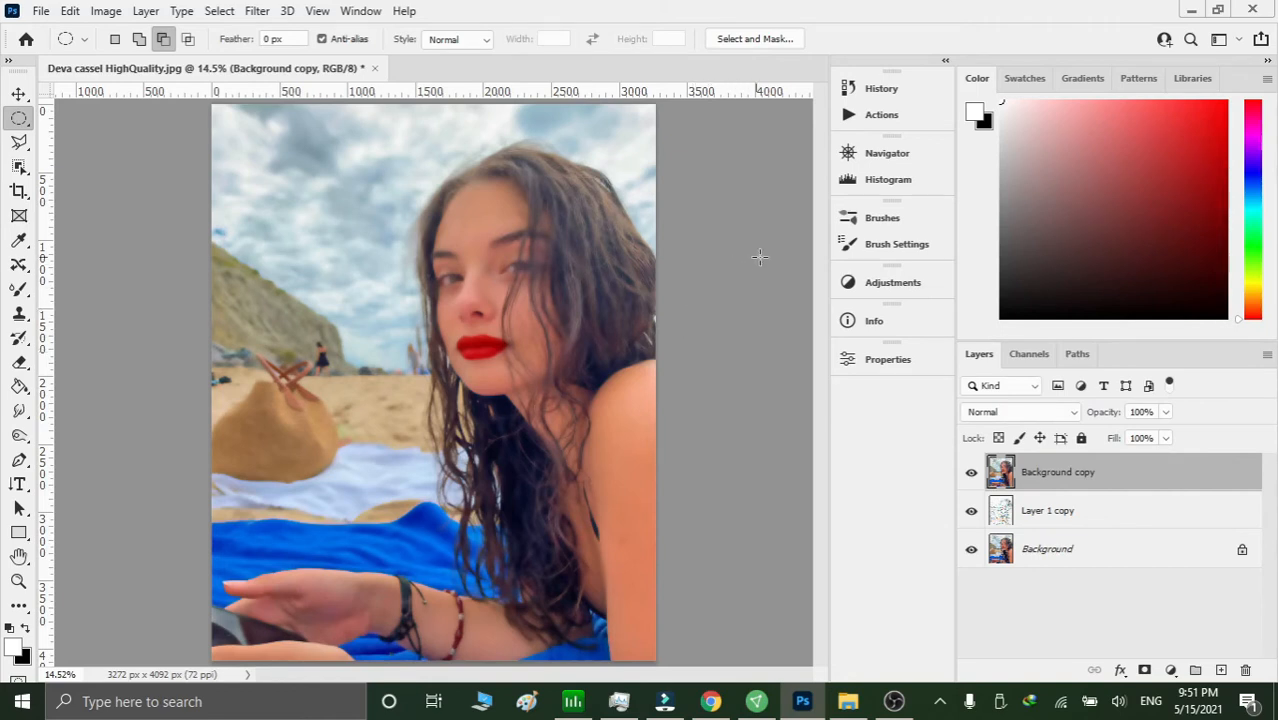
Set the blurred Background copy layer's blend mode to Hard Light and its opacity to 87%.
left_click(1067, 416)
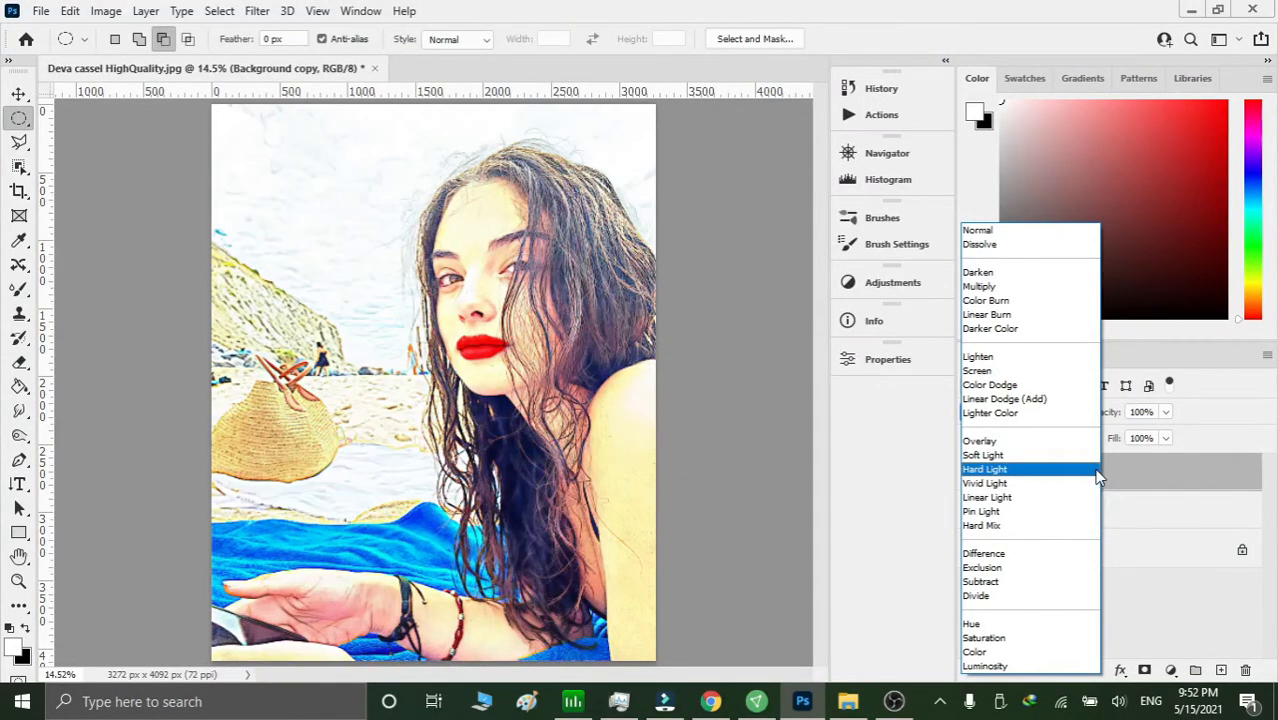
left_click(1096, 472)
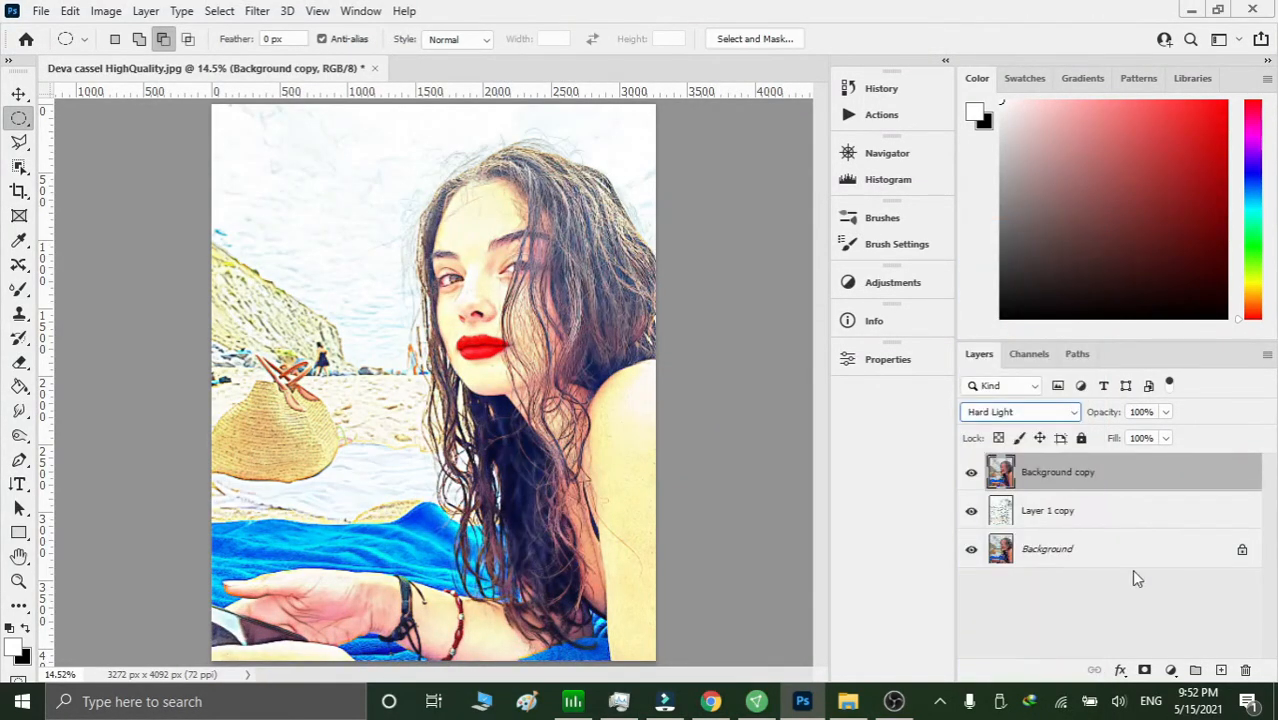
left_click(1164, 414)
left_click_drag(1164, 436, 1155, 440)
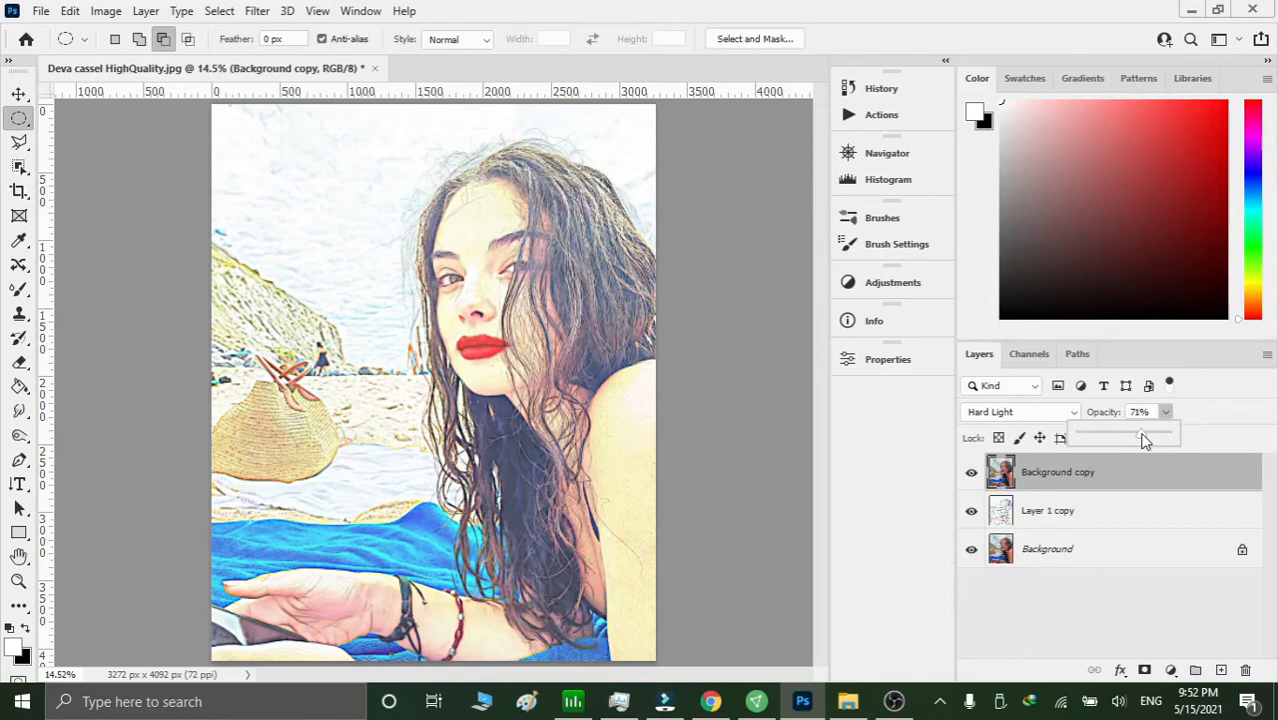
left_click_drag(1145, 440, 1207, 434)
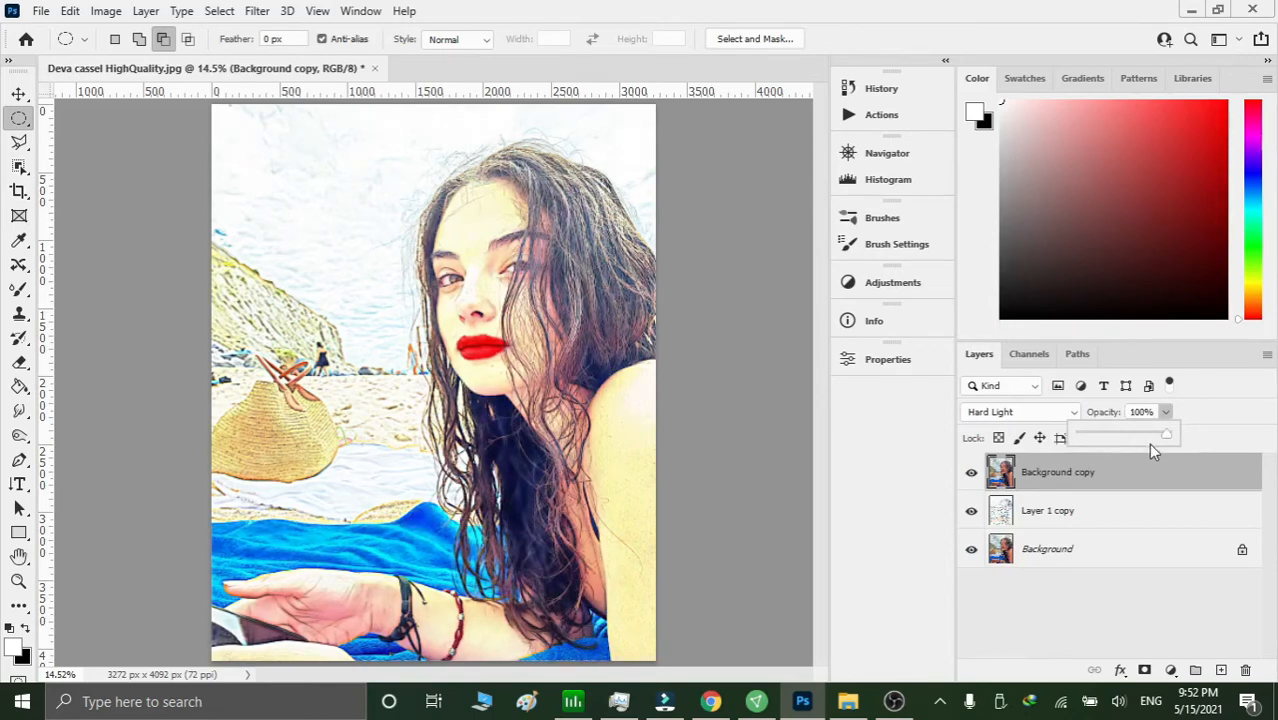
left_click(1157, 440)
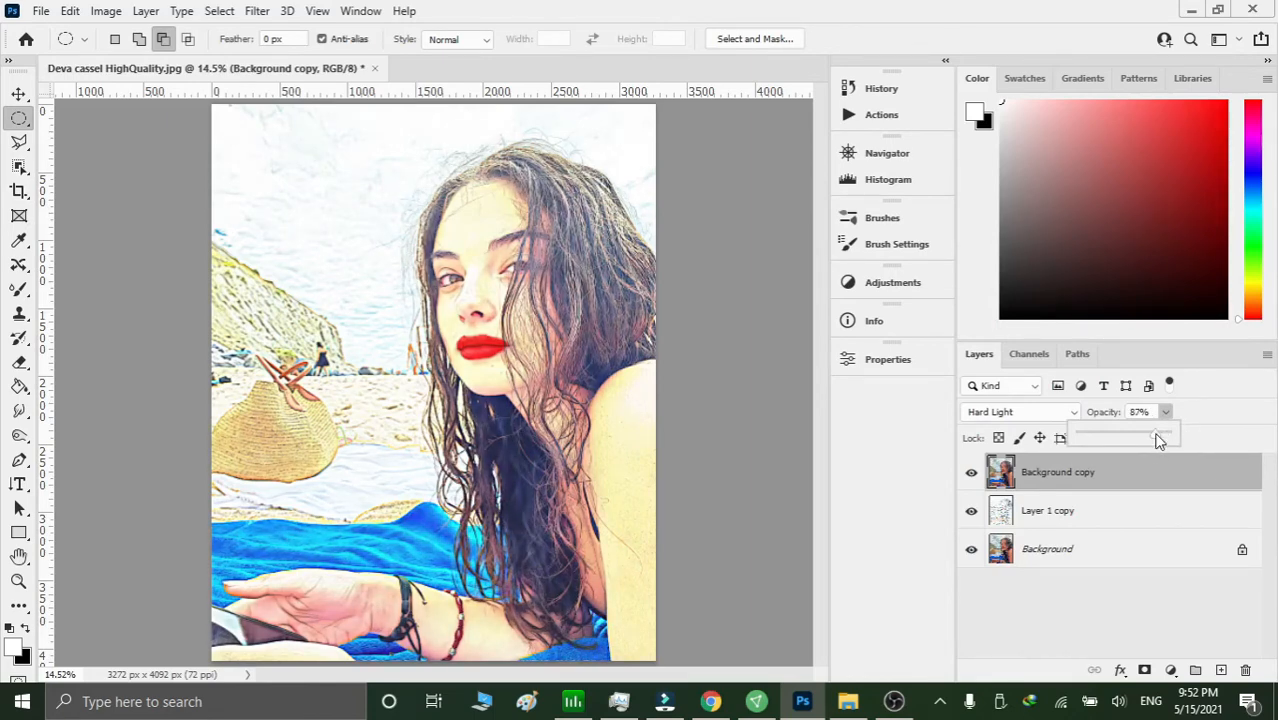
left_click(1165, 414)
left_click(1160, 596)
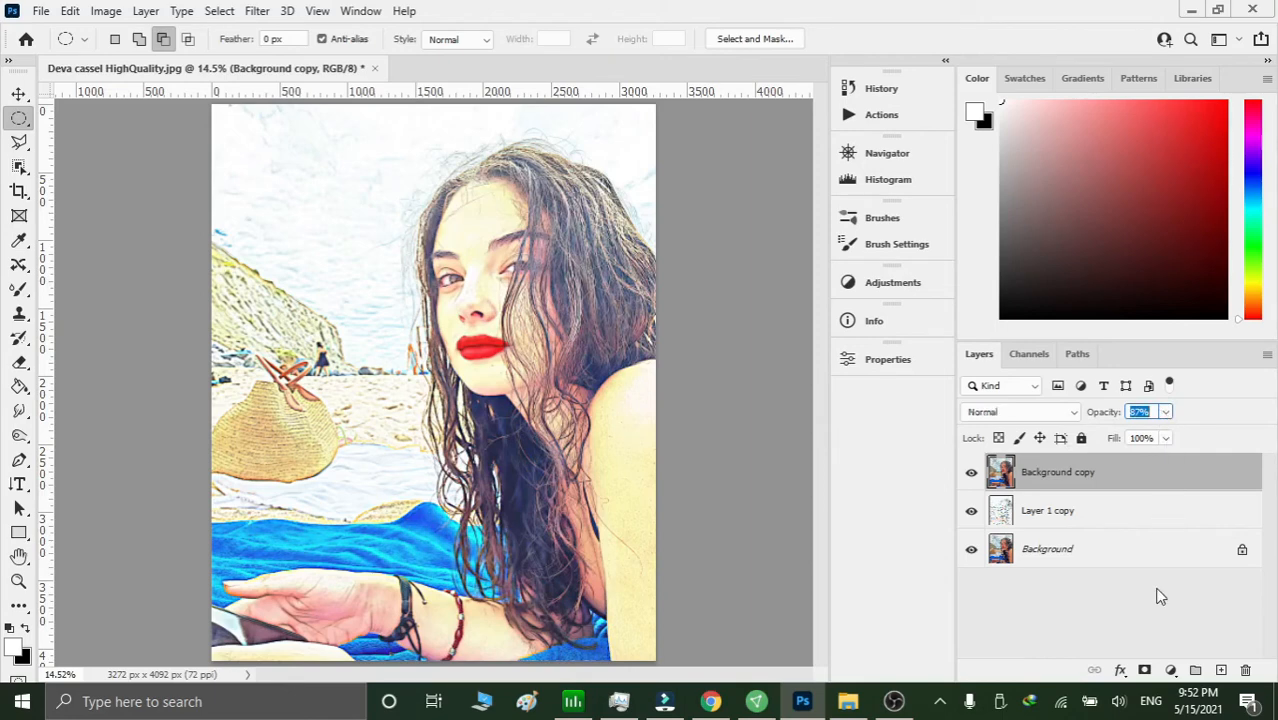
left_click(1110, 479)
Add a Vibrance adjustment layer above the Background copy with vibrance set to +17.
left_click(1172, 670)
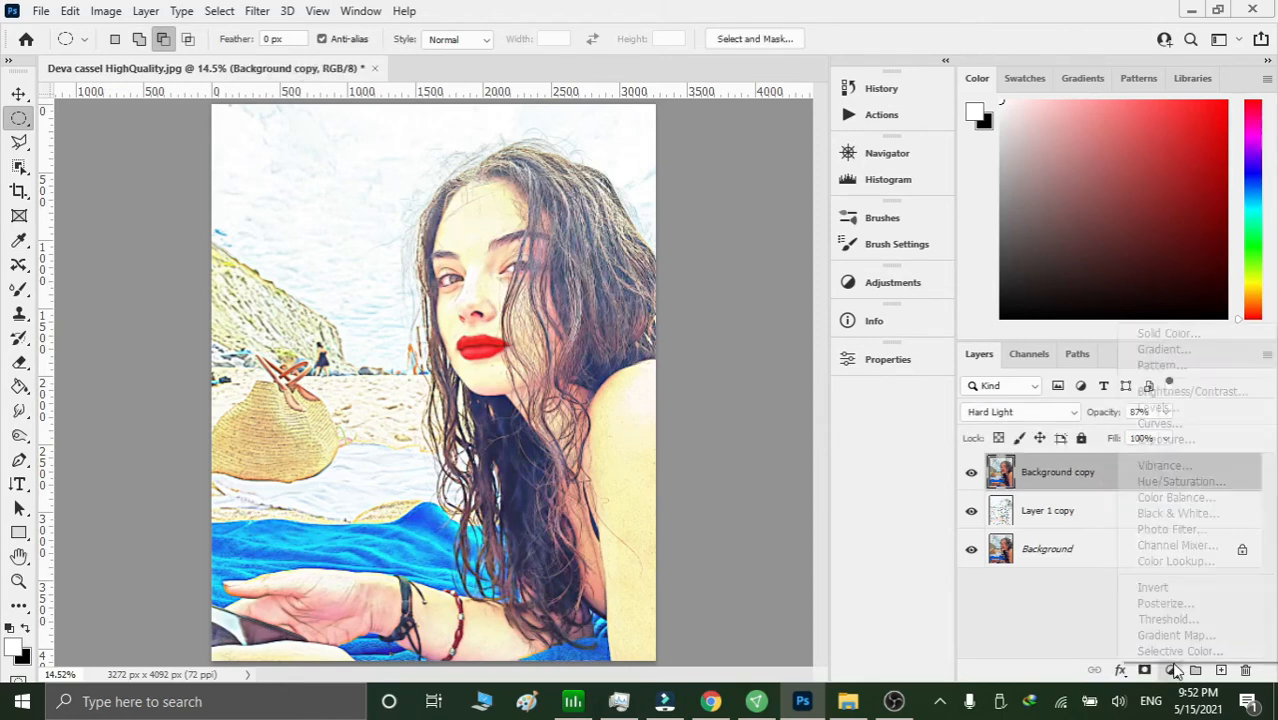
left_click(1165, 466)
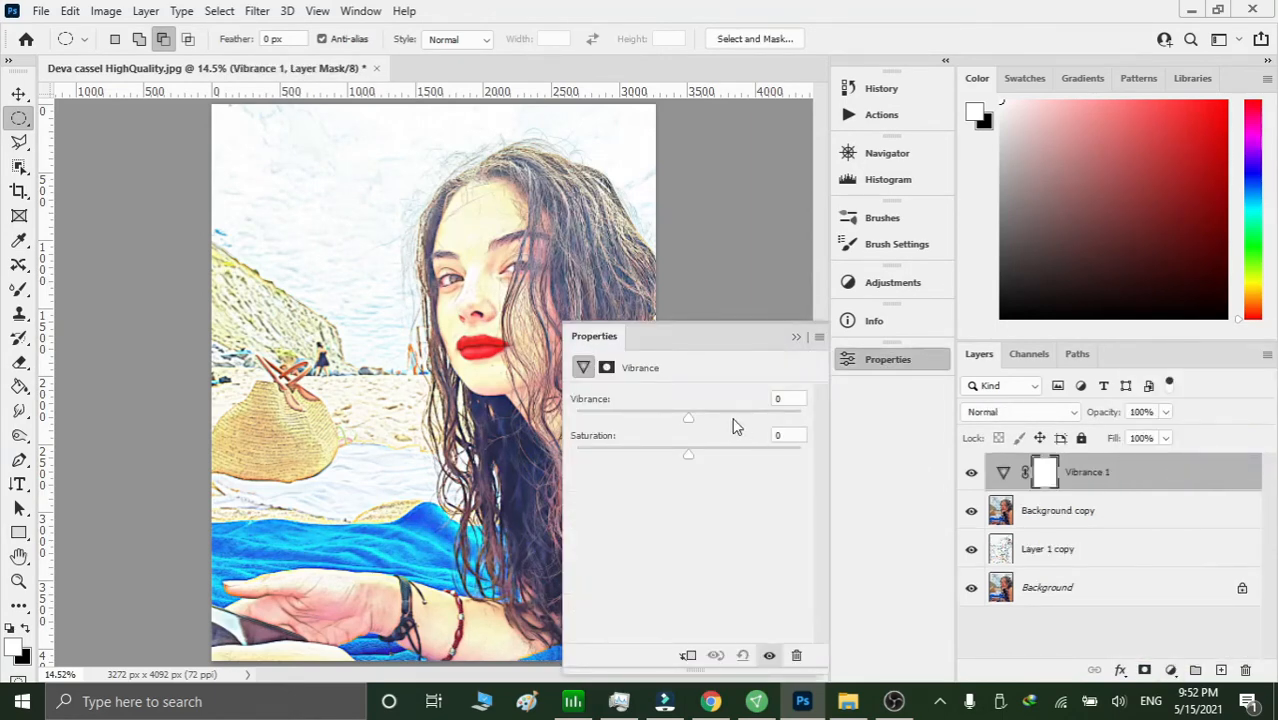
left_click_drag(700, 424, 884, 423)
left_click_drag(710, 343, 1040, 234)
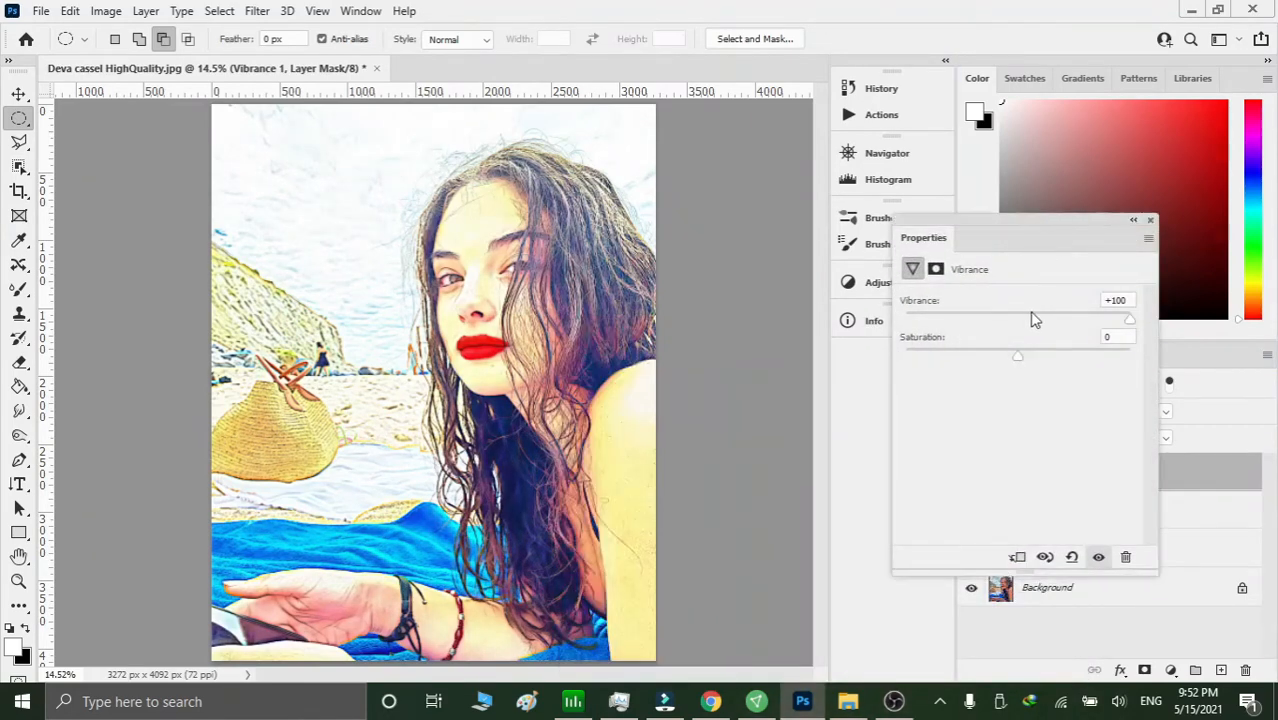
left_click(977, 318)
left_click(1053, 318)
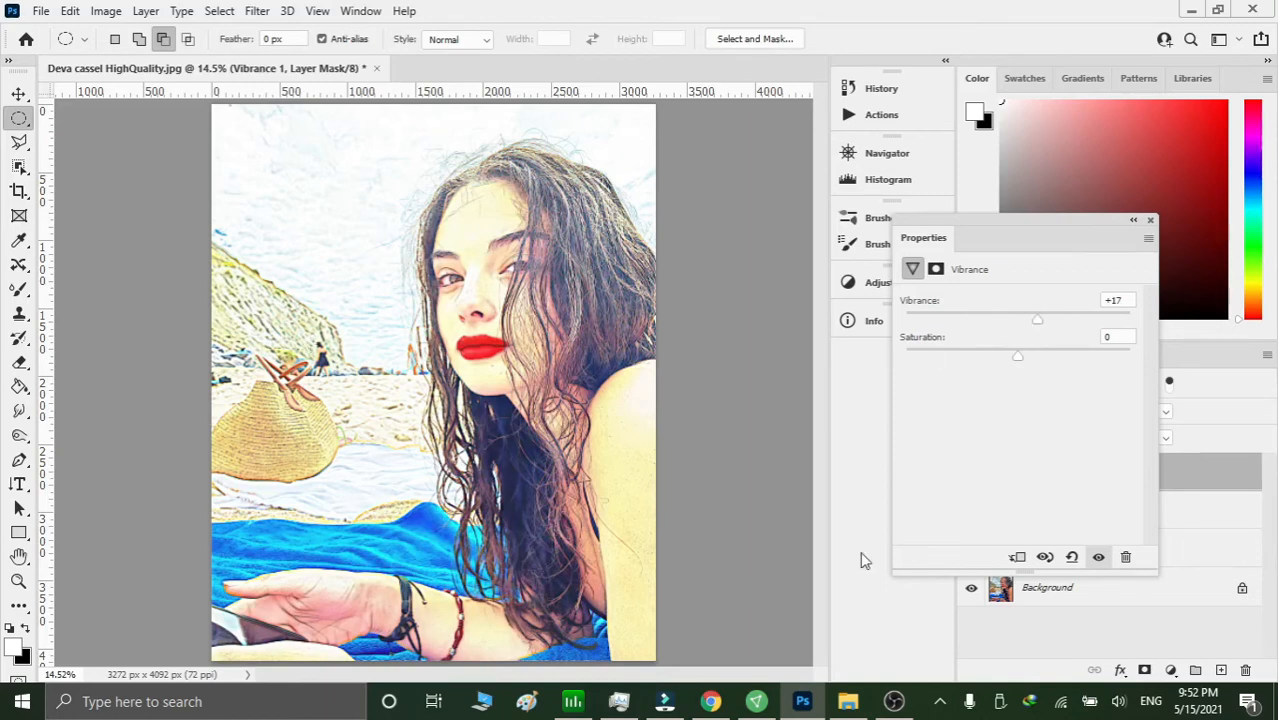
left_click_drag(1068, 226, 870, 360)
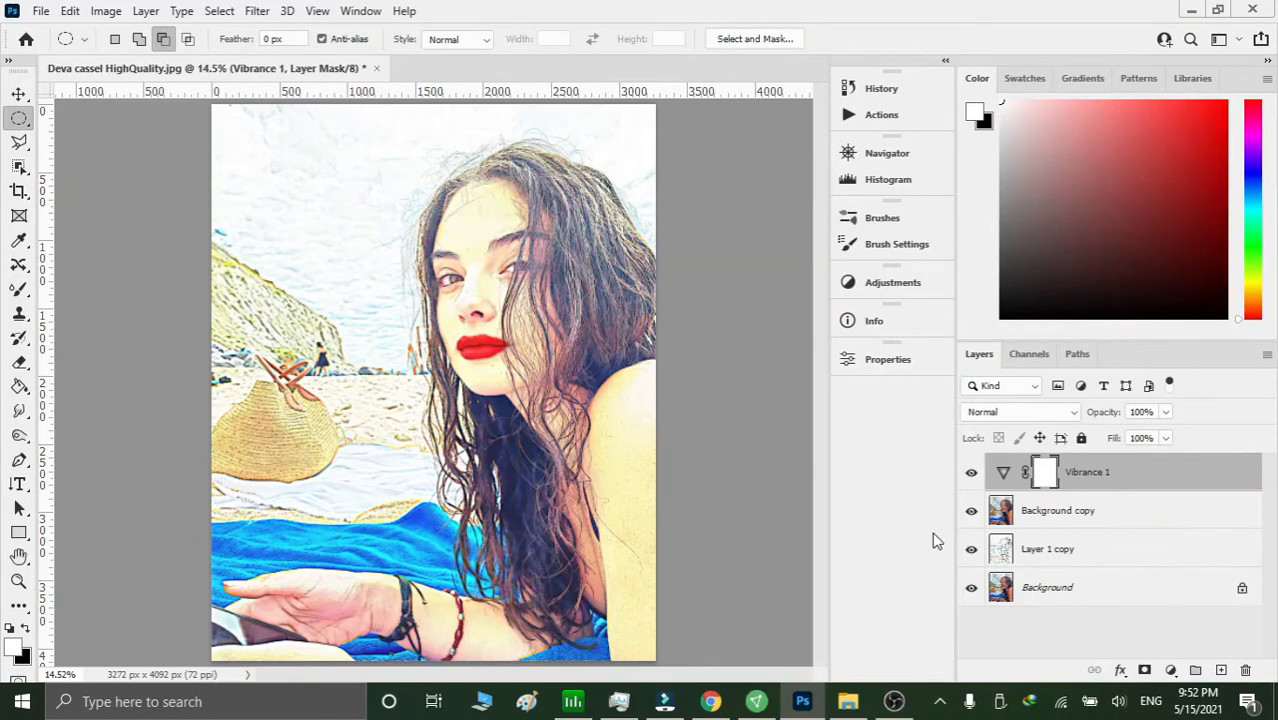
Group the Vibrance 1, Background copy and Layer 1 copy layers and rename the group Cartoon.
left_click(1106, 518, "shift")
left_click(1100, 551, "shift")
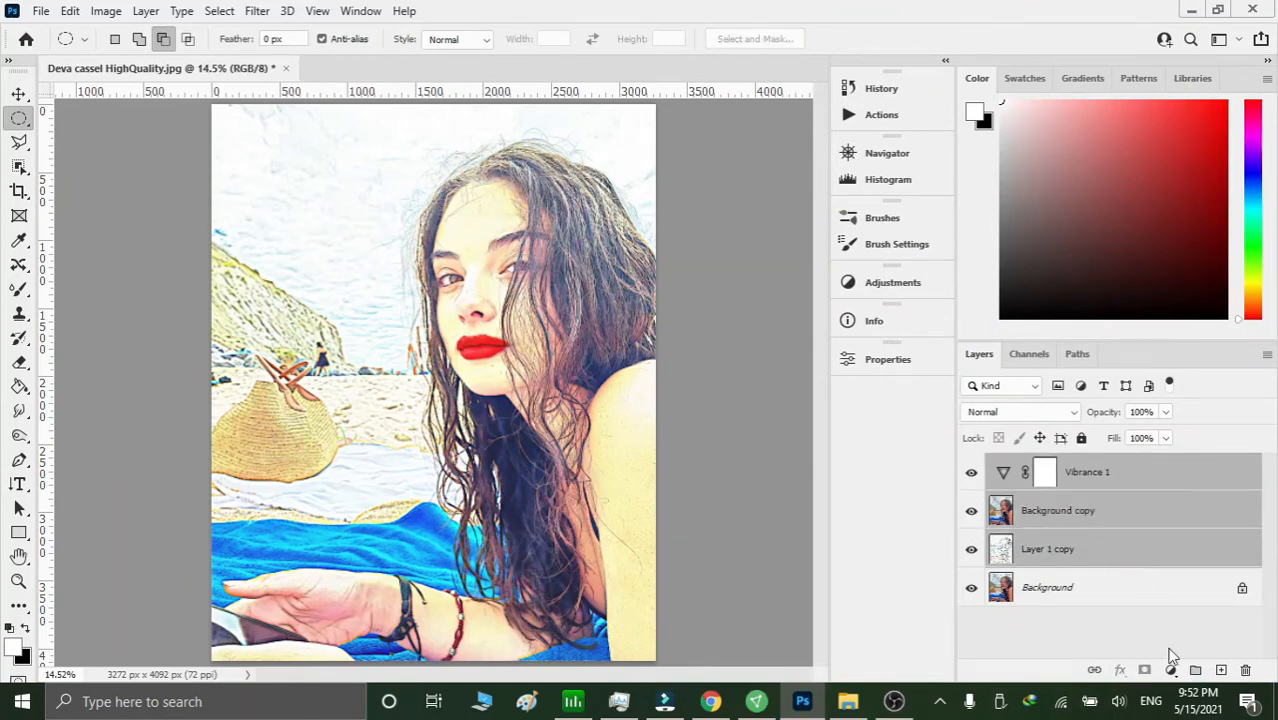
left_click(1195, 670)
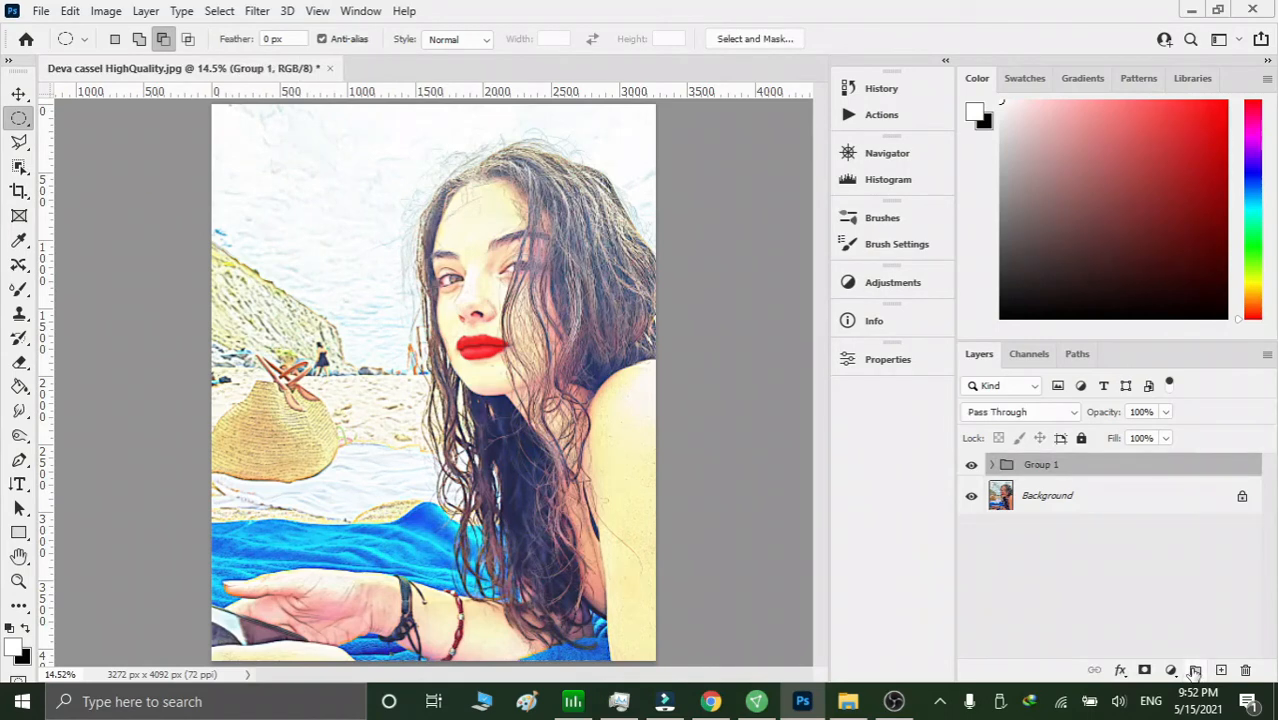
double_click(1043, 466)
type("Cartoon")
key("Return")
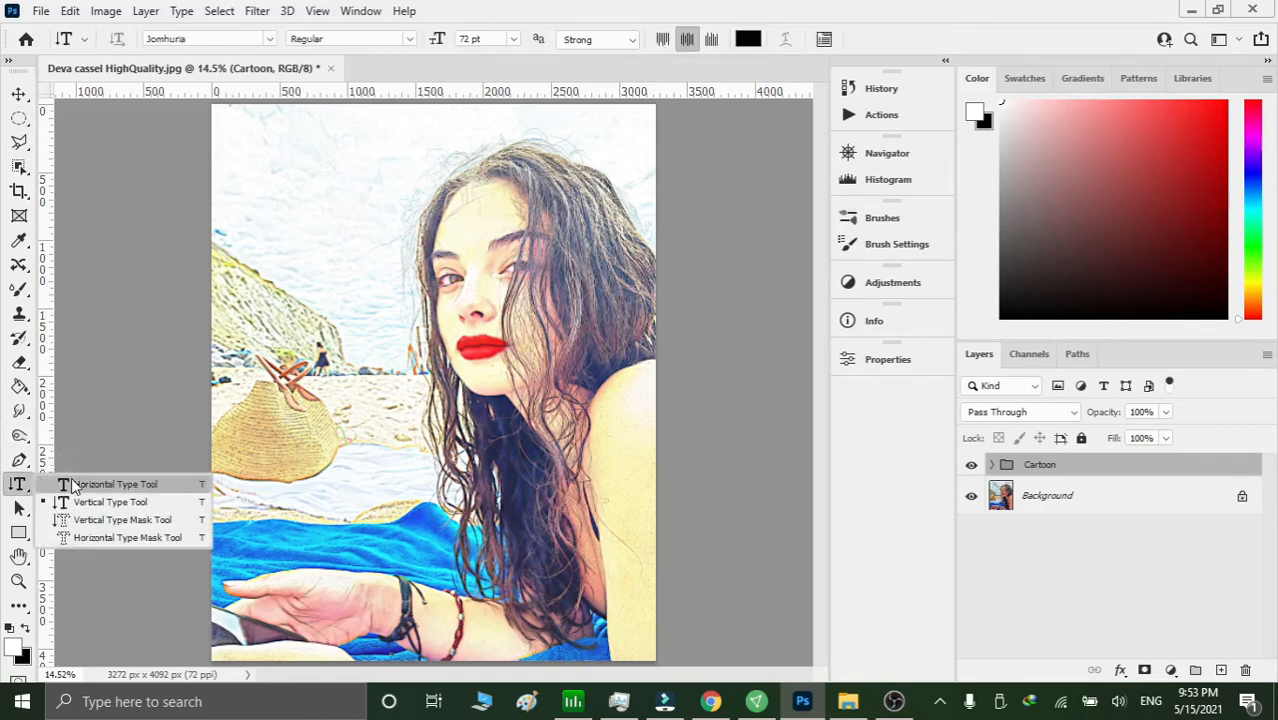
Create a horizontal text box in the sky near the picture's upper-left corner and enter the creator's social media handle.
left_click(74, 484)
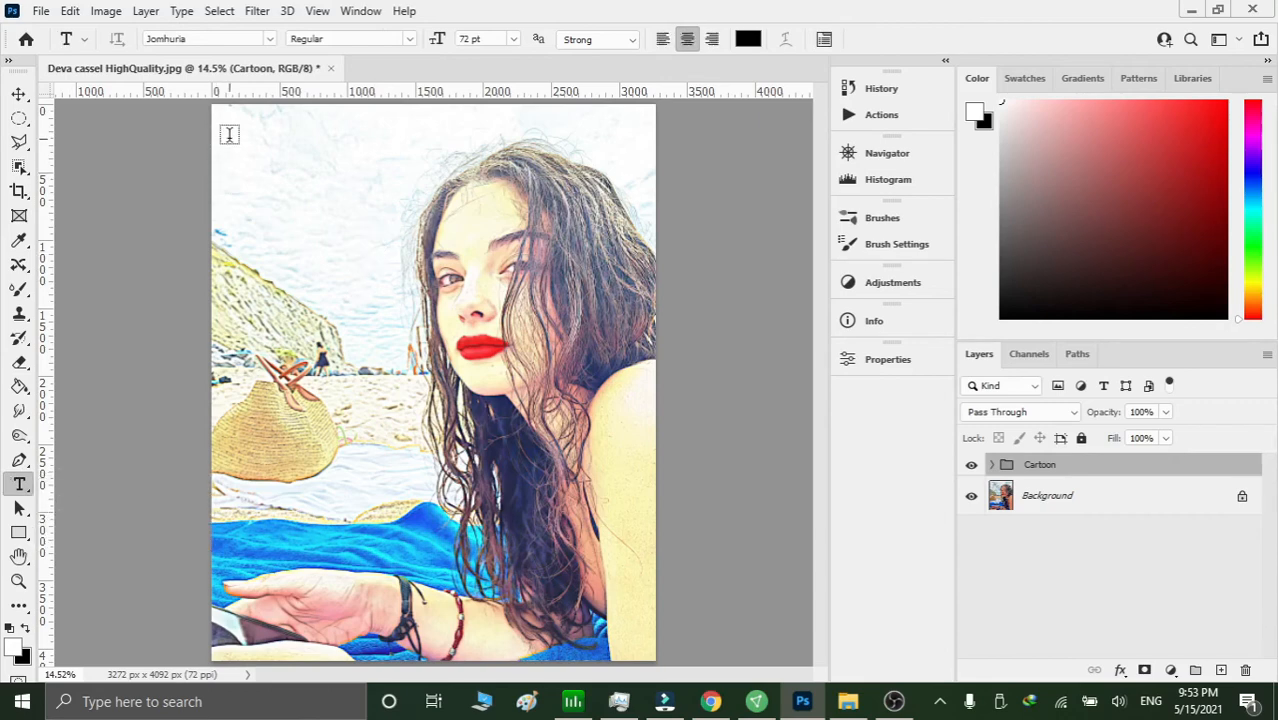
left_click_drag(229, 135, 372, 161)
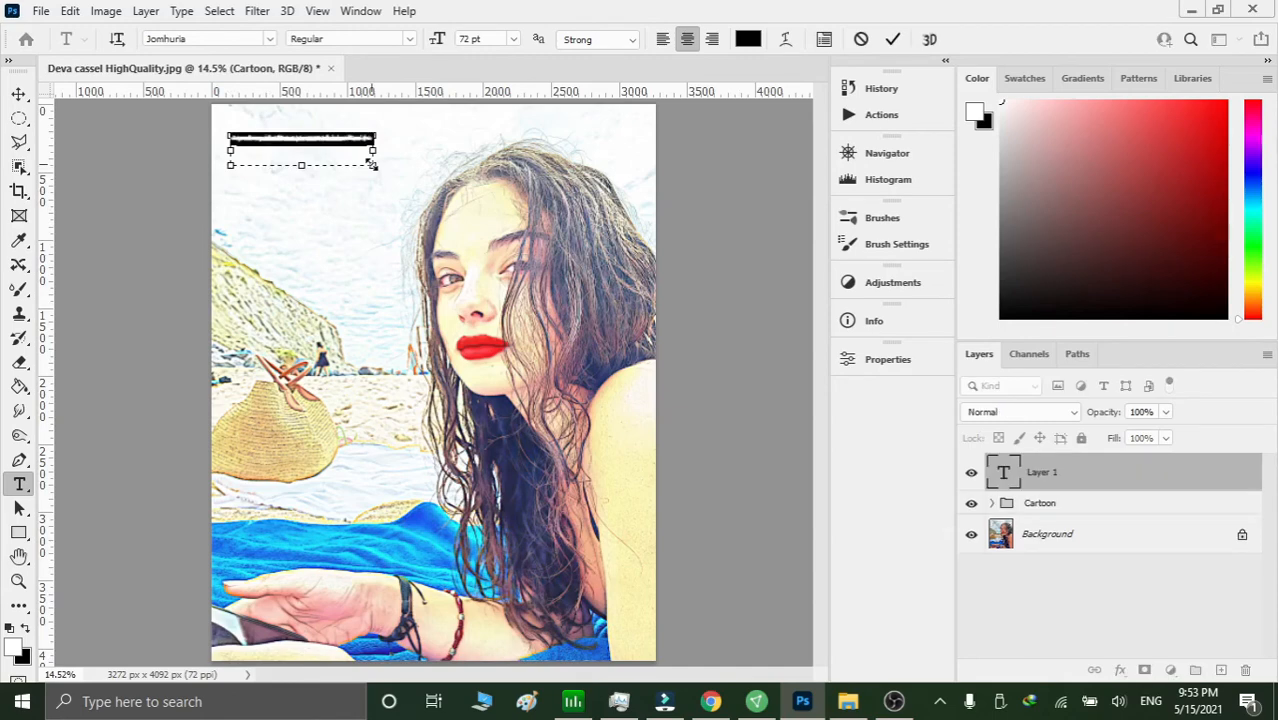
key("Delete")
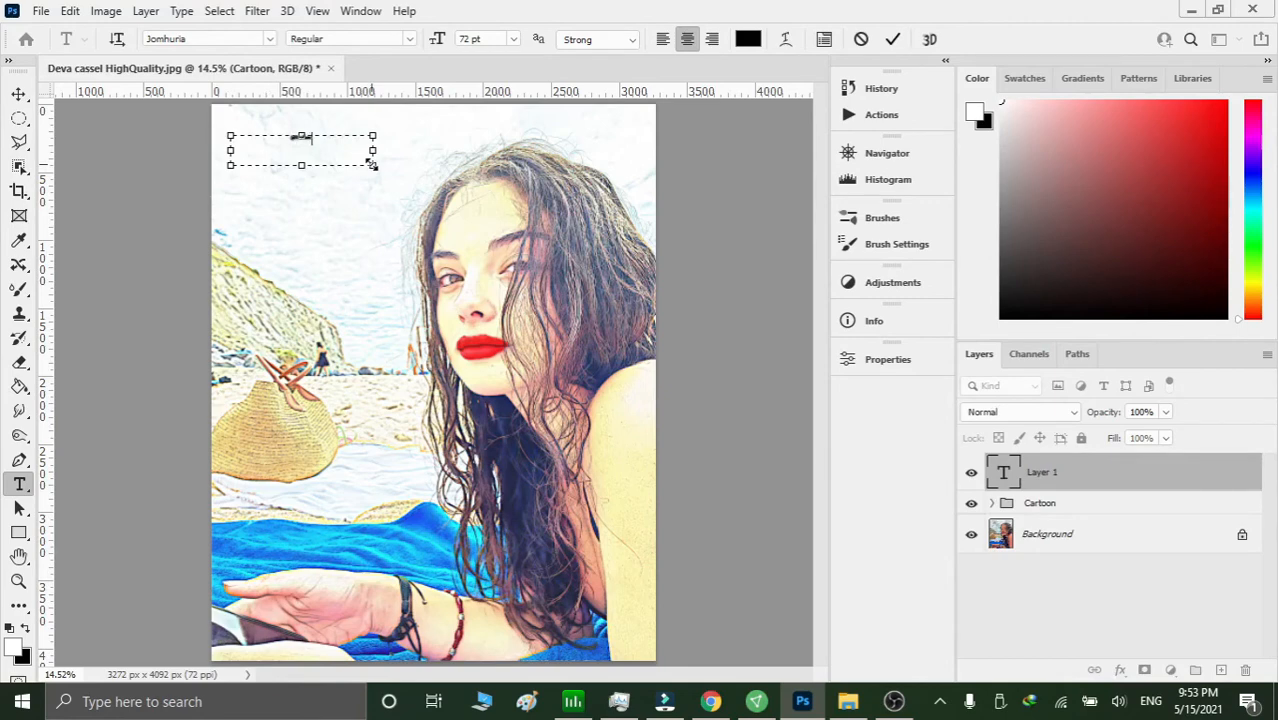
type(".com")
Set the handle text's font size to 140 pt and move it slightly lower in the sky.
key("ctrl+a")
left_click(468, 39)
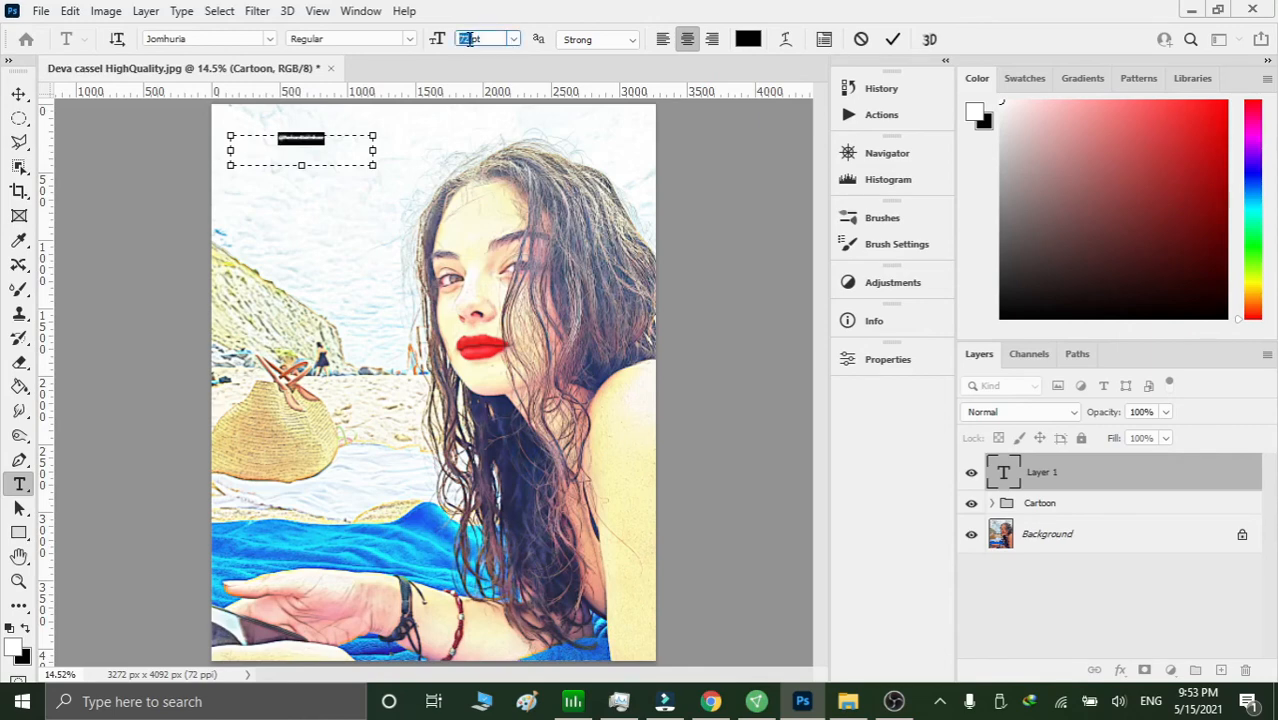
type("2")
key("Return")
double_click(464, 39)
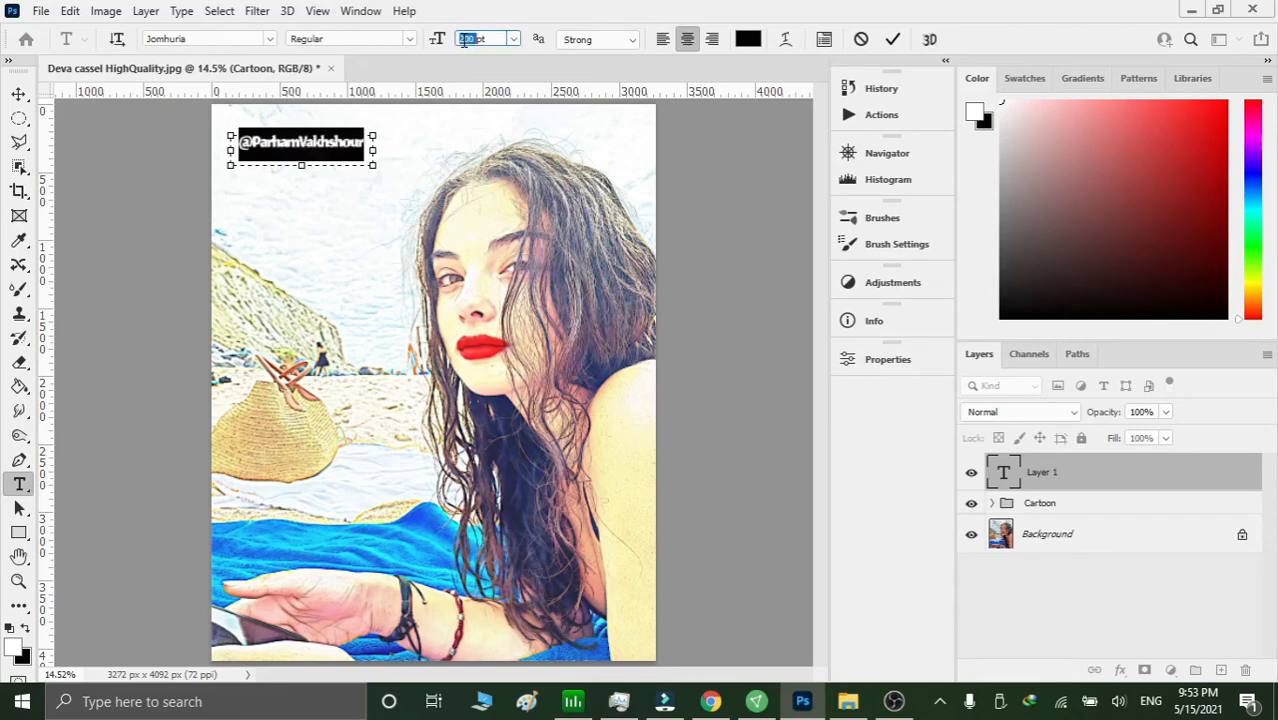
type("1")
key("Return")
double_click(464, 39)
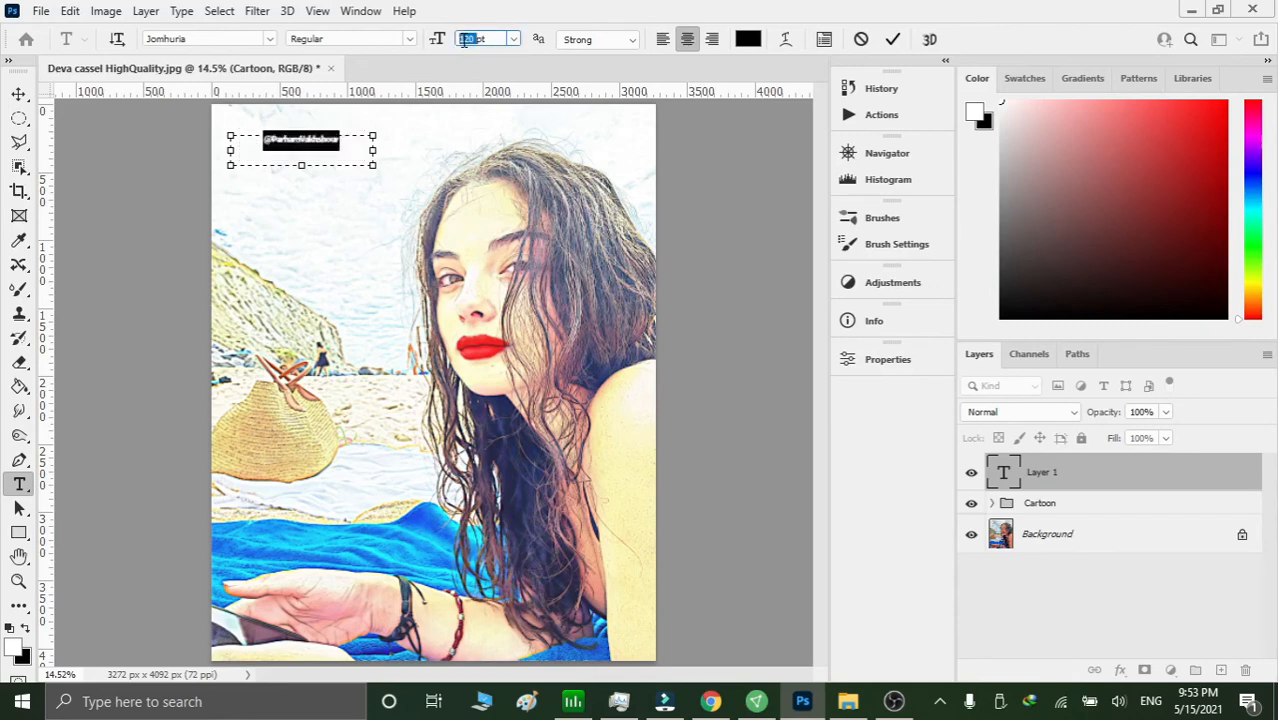
type("8")
key("Return")
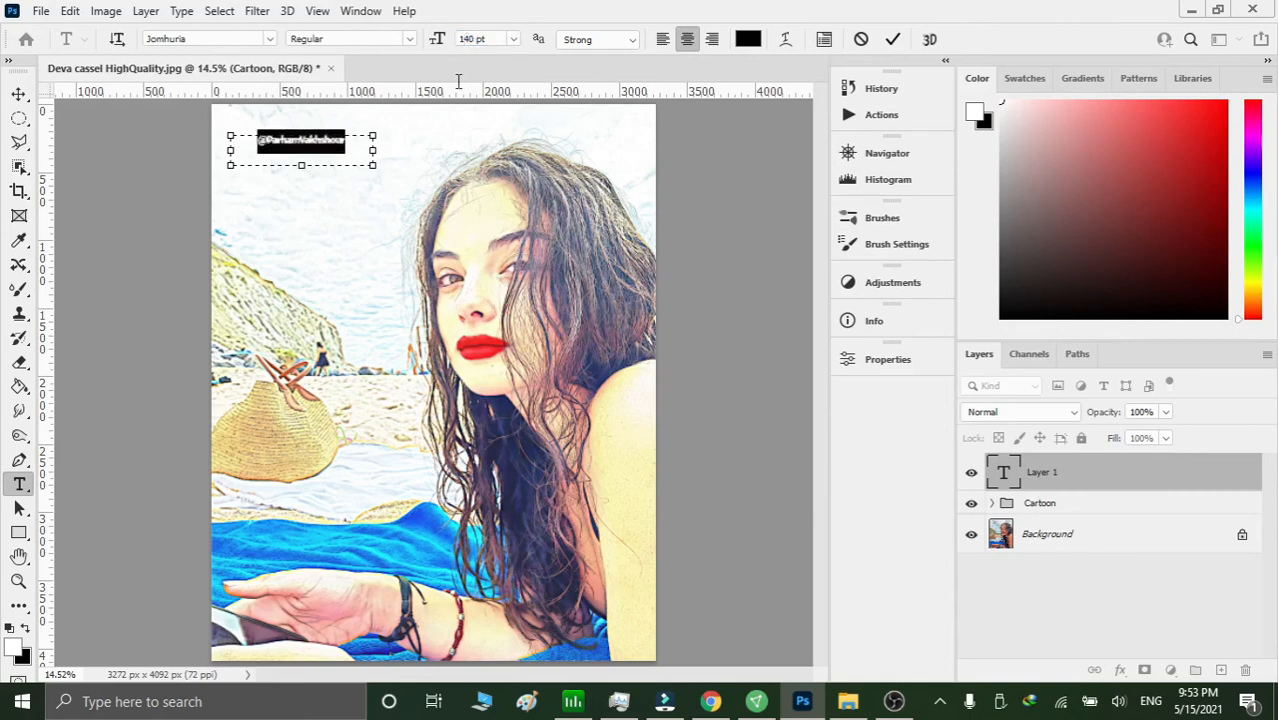
left_click(893, 39)
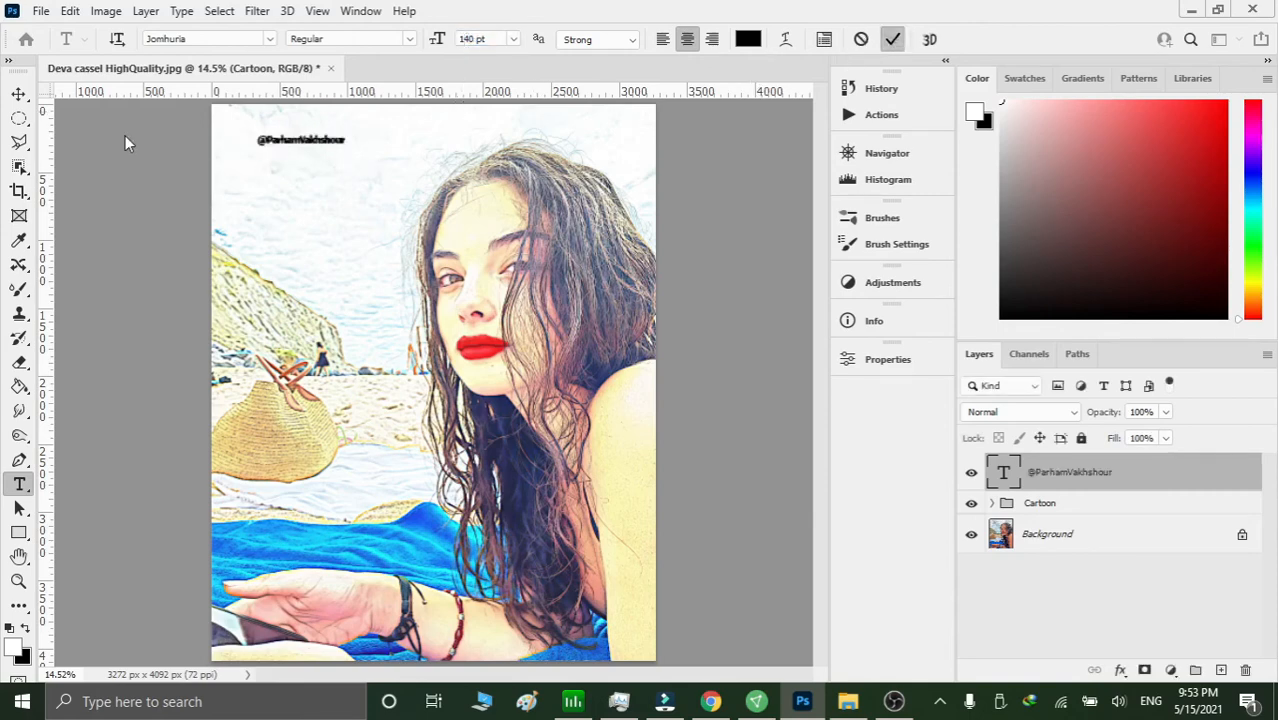
left_click(18, 93)
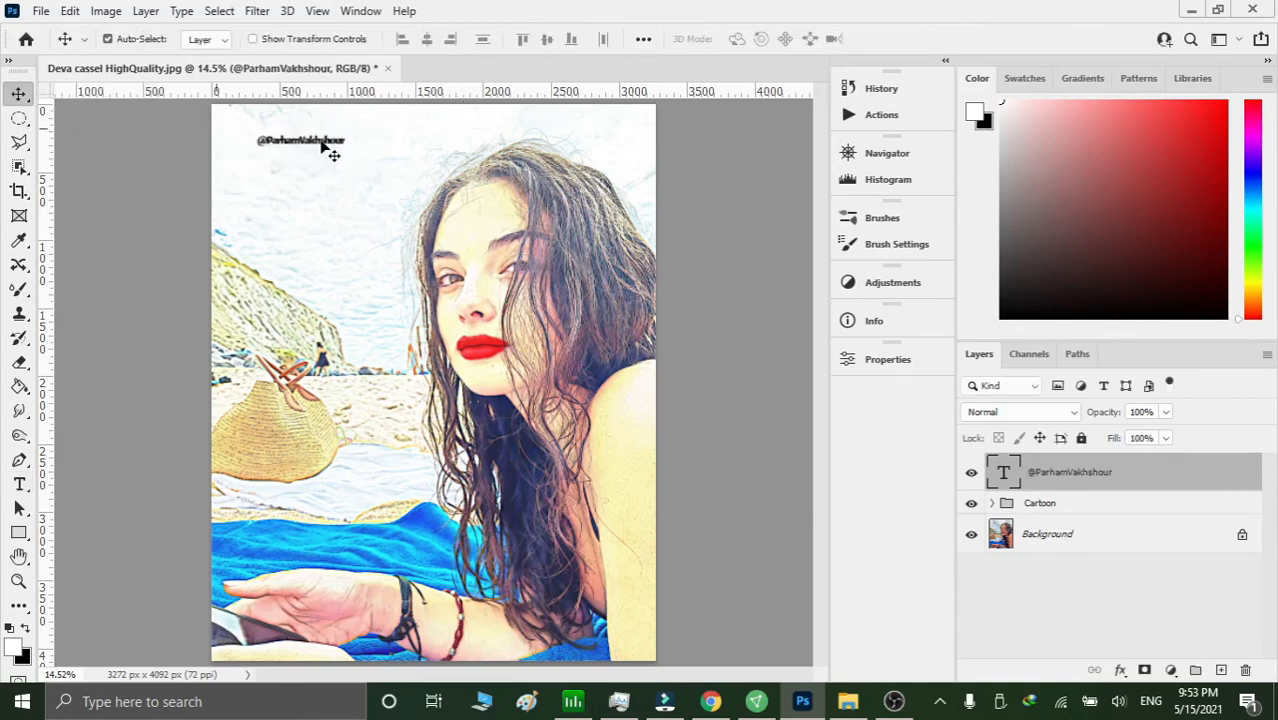
left_click_drag(322, 147, 336, 186)
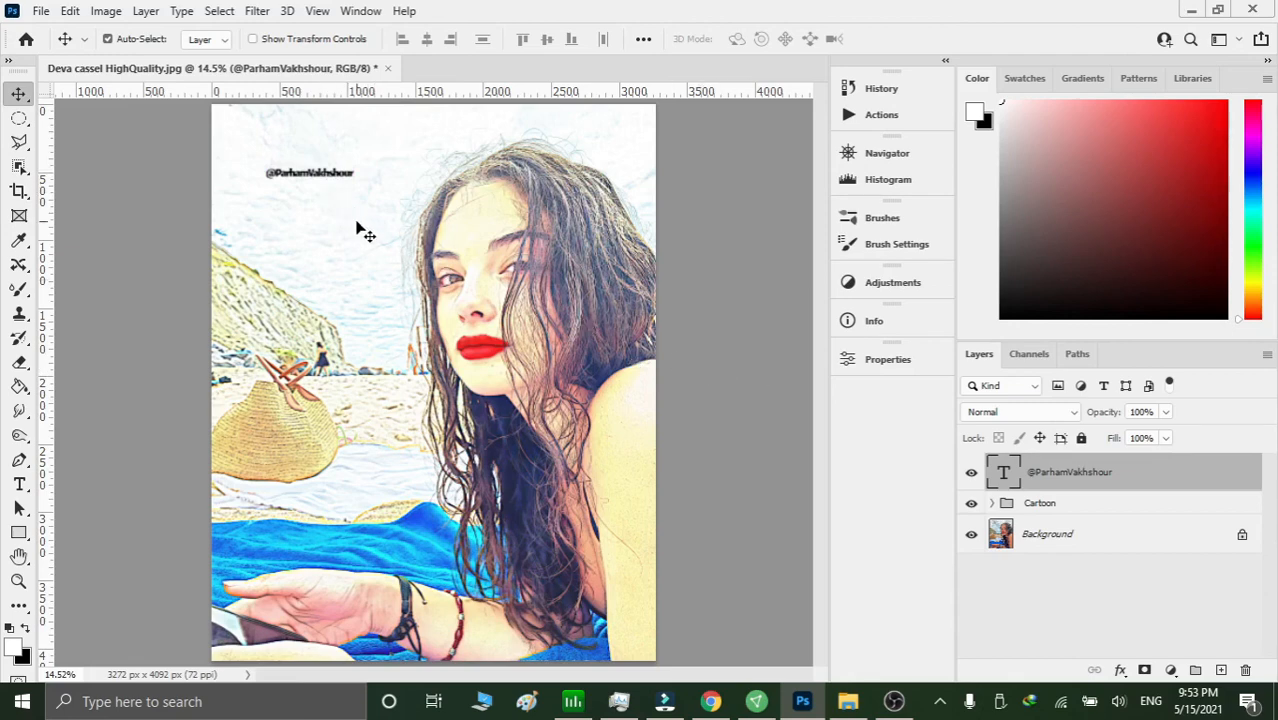
Move the handle text slightly up and towards the picture's left edge in the sky.
mouse_move(318, 176)
left_mouse_down()
mouse_move(313, 148)
mouse_move(300, 158)
left_mouse_up()
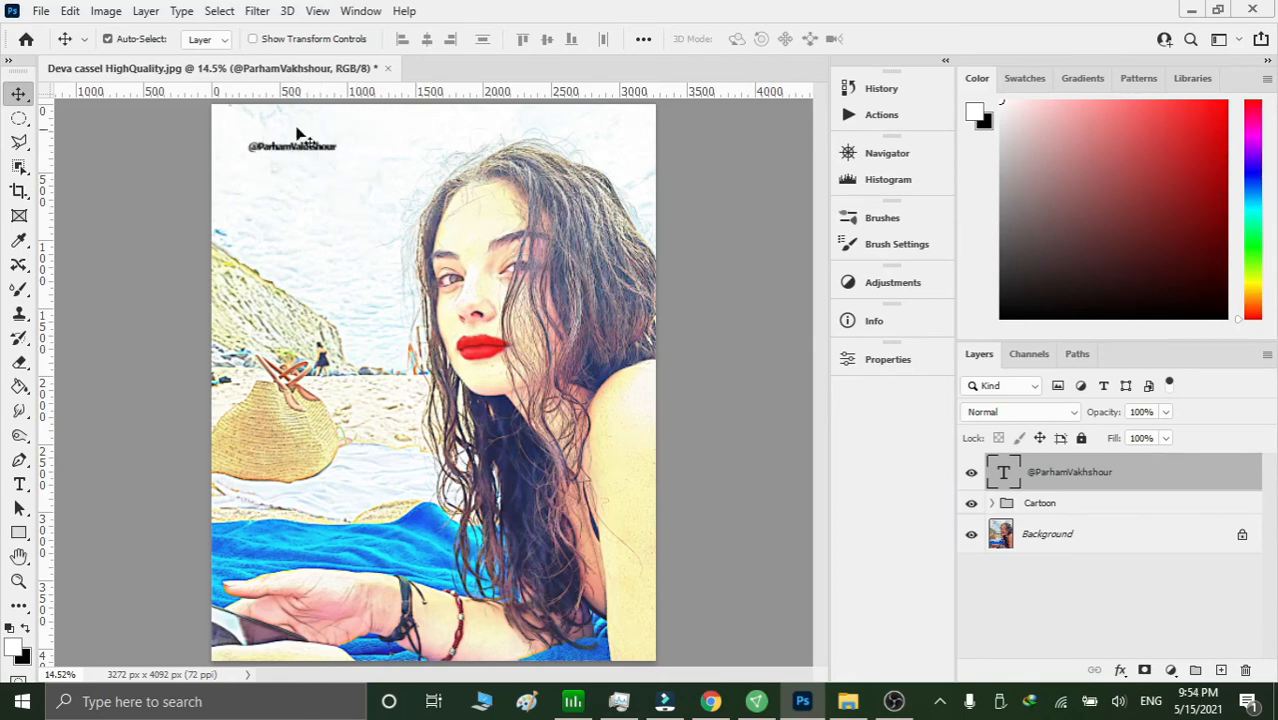
key("ctrl+plus")
key("ctrl+plus")
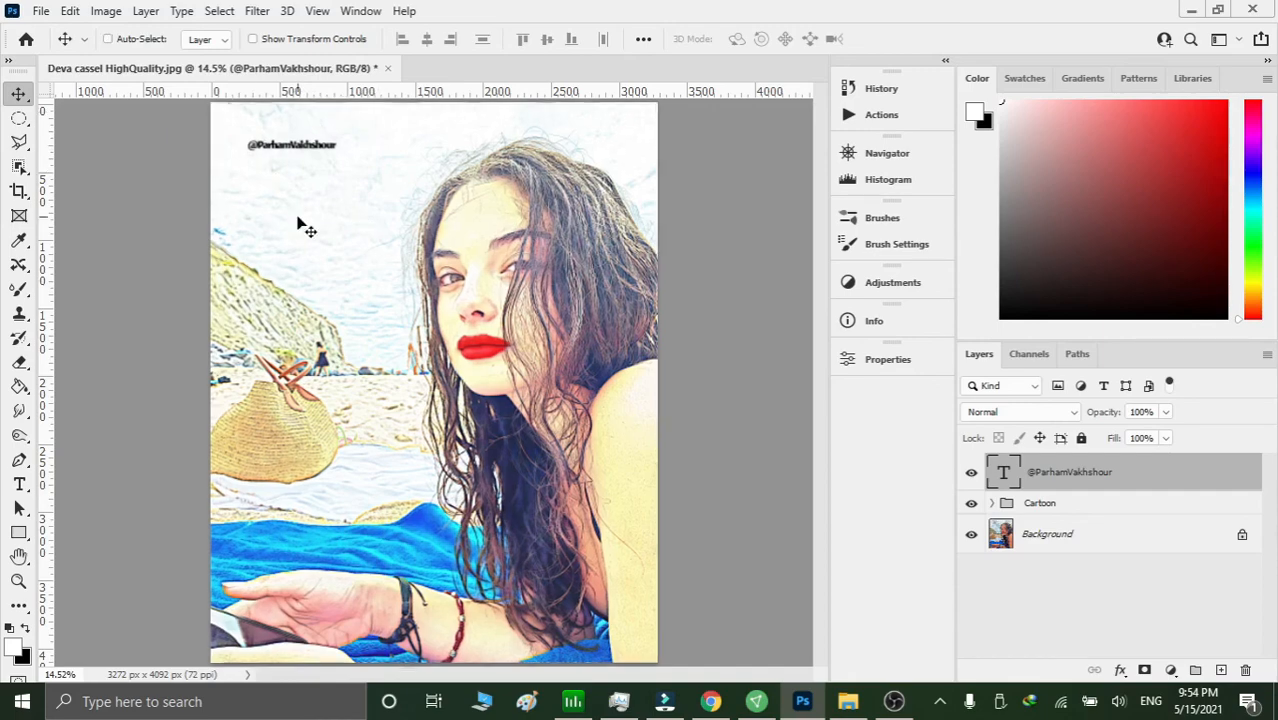
scroll(300, 223, "up", 5)
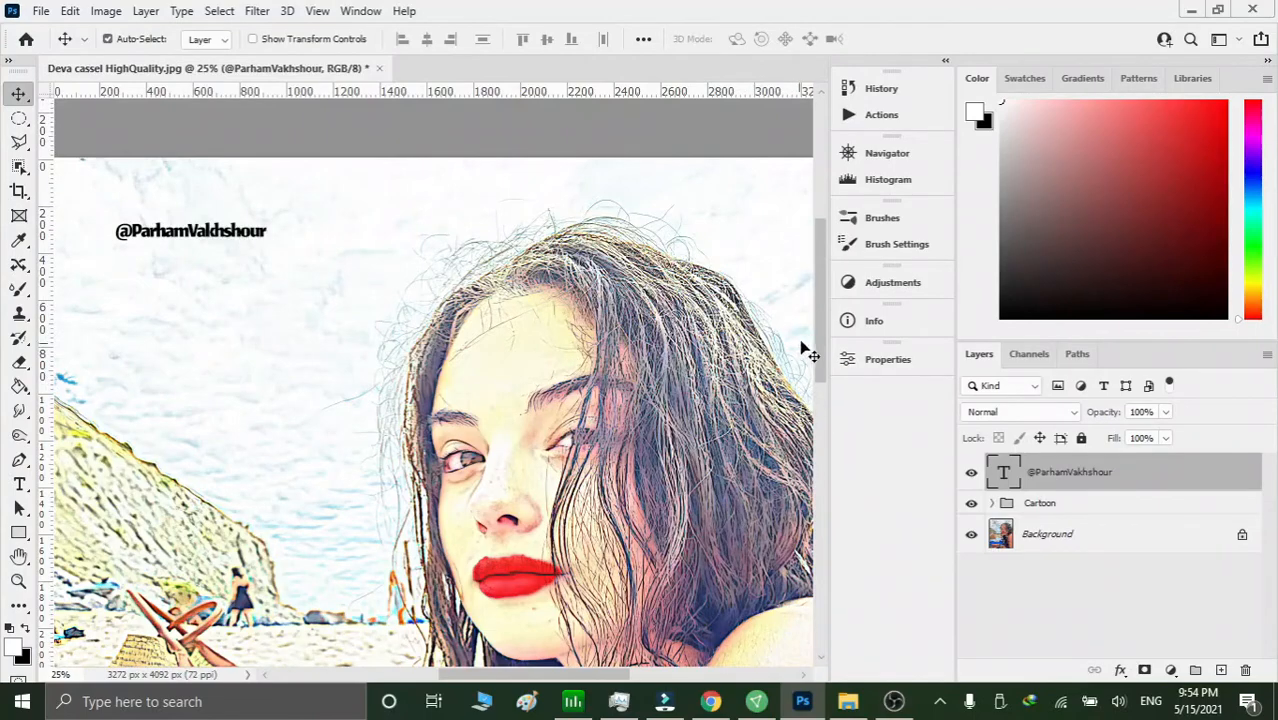
mouse_move(825, 342)
left_mouse_down()
mouse_move(835, 512)
mouse_move(830, 345)
left_mouse_up()
Compare the artwork with the unedited photo using the history's opening snapshot, and return to the latest Move state.
left_click(877, 90)
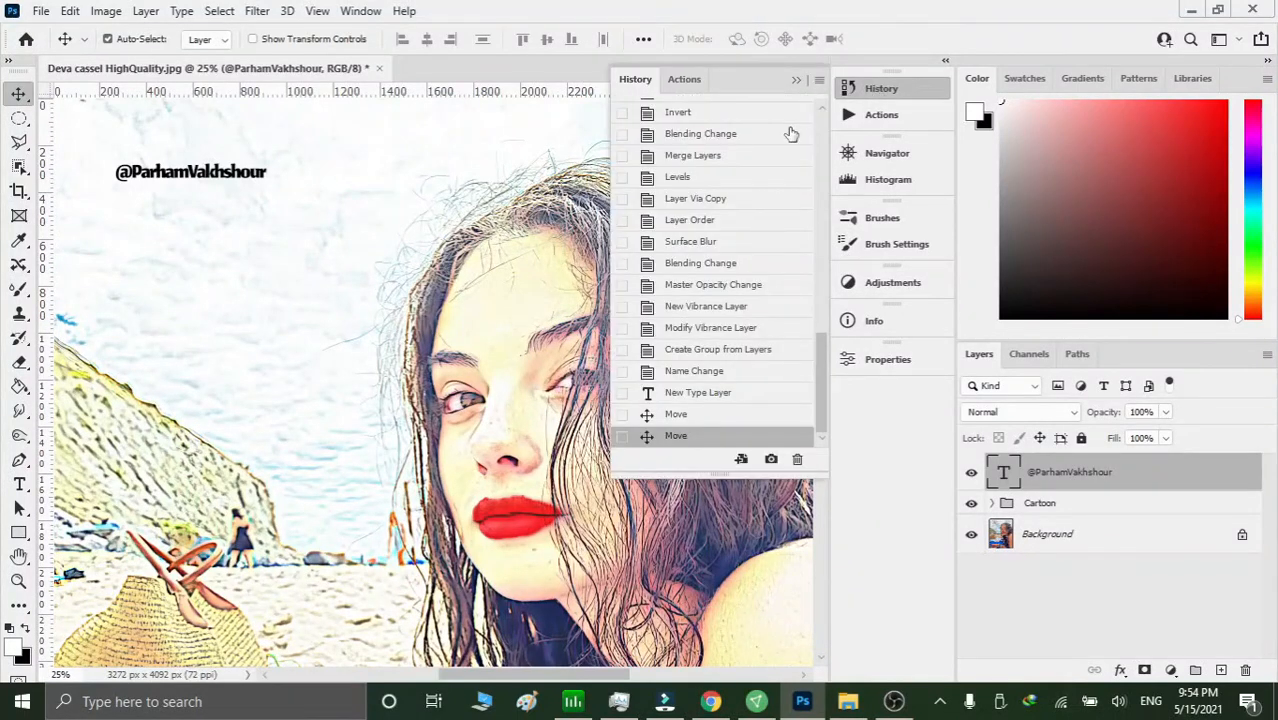
left_click_drag(828, 172, 828, 128)
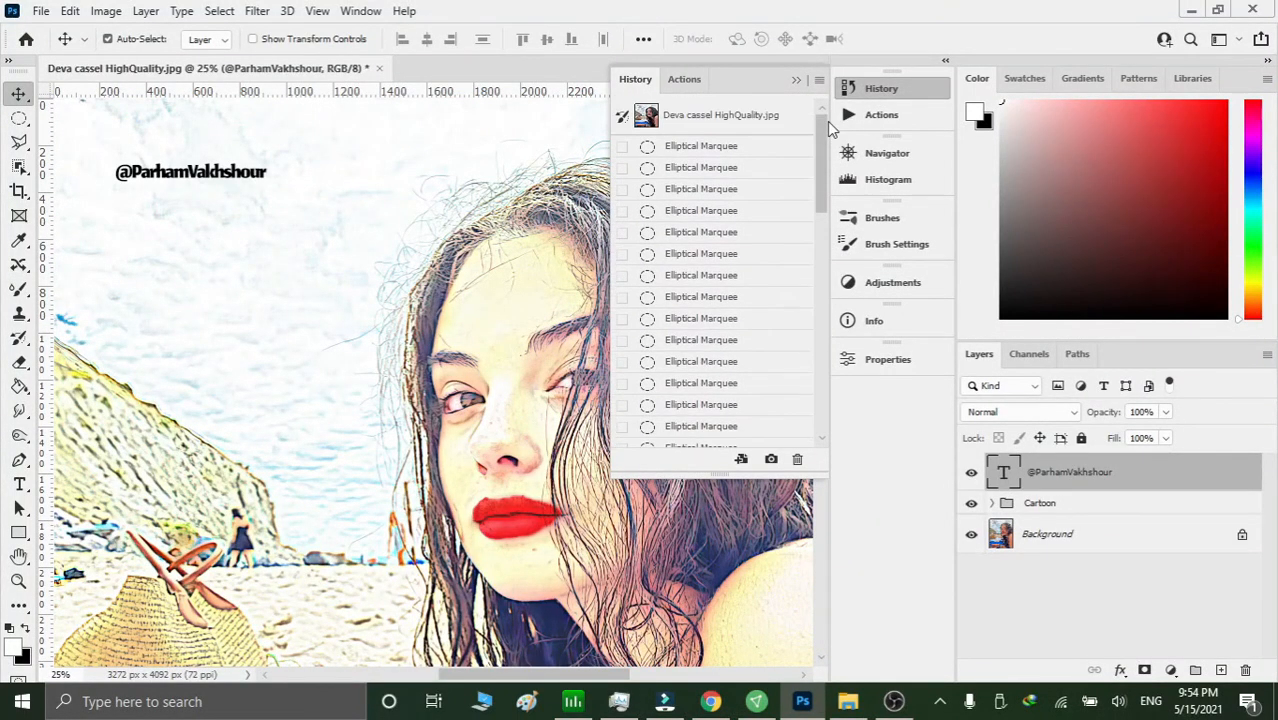
left_click(779, 119)
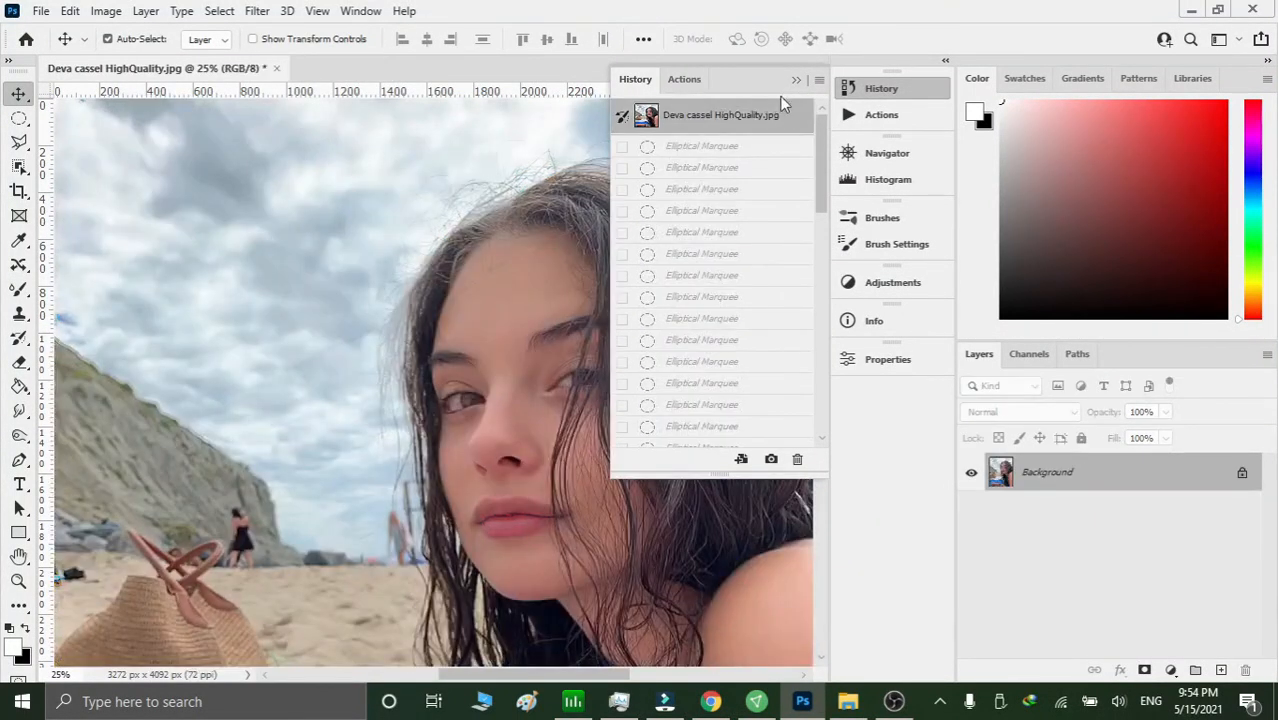
scroll(512, 286, "down", 10)
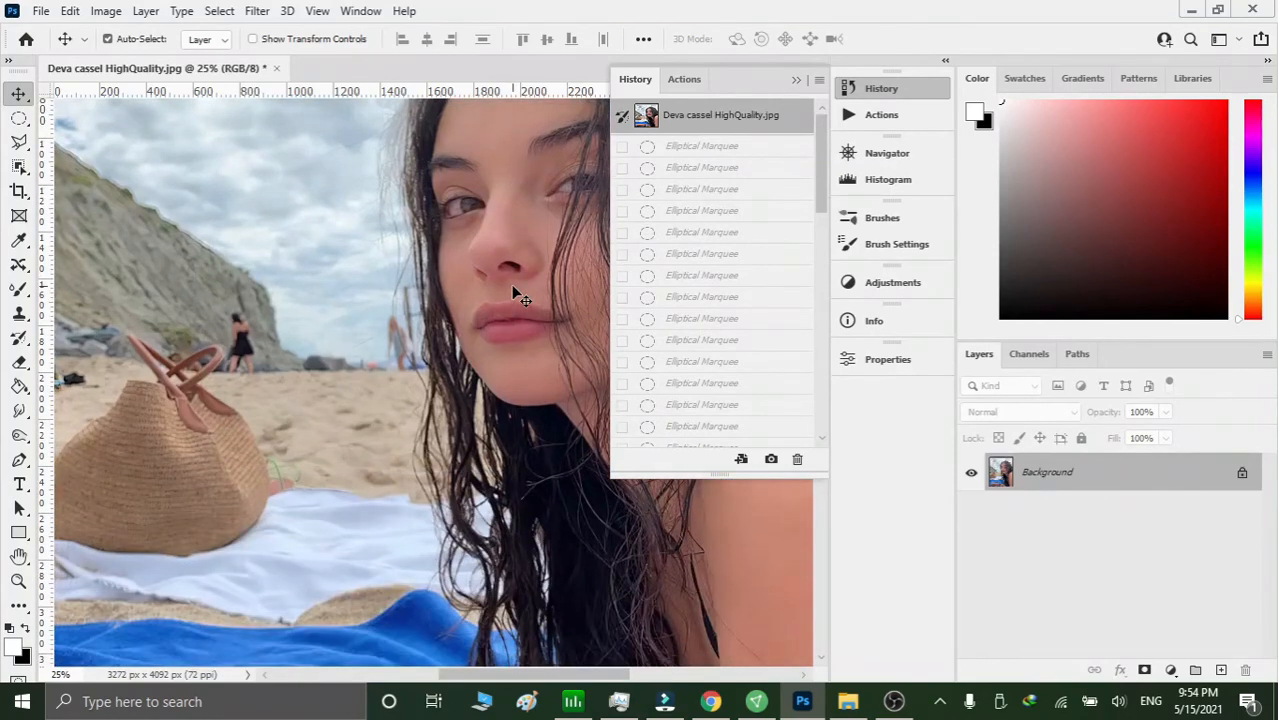
scroll(514, 293, "up", 12)
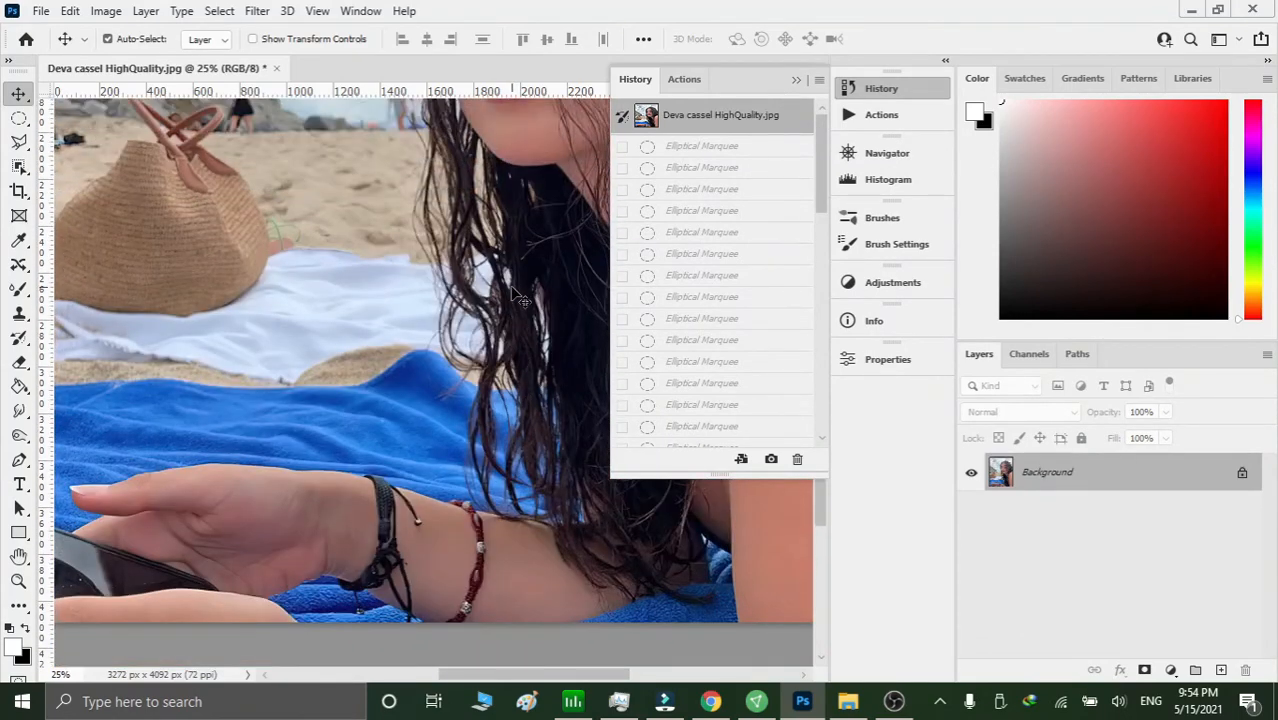
scroll(514, 297, "up", 3)
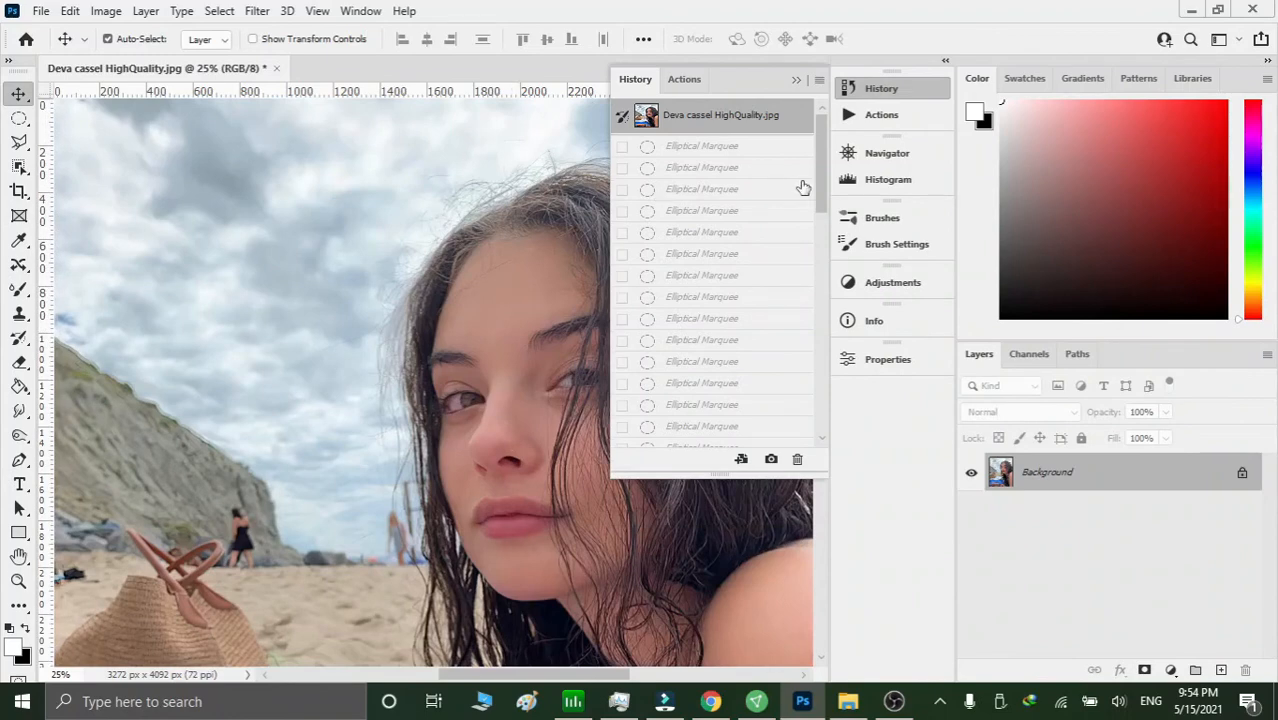
left_click_drag(822, 190, 770, 437)
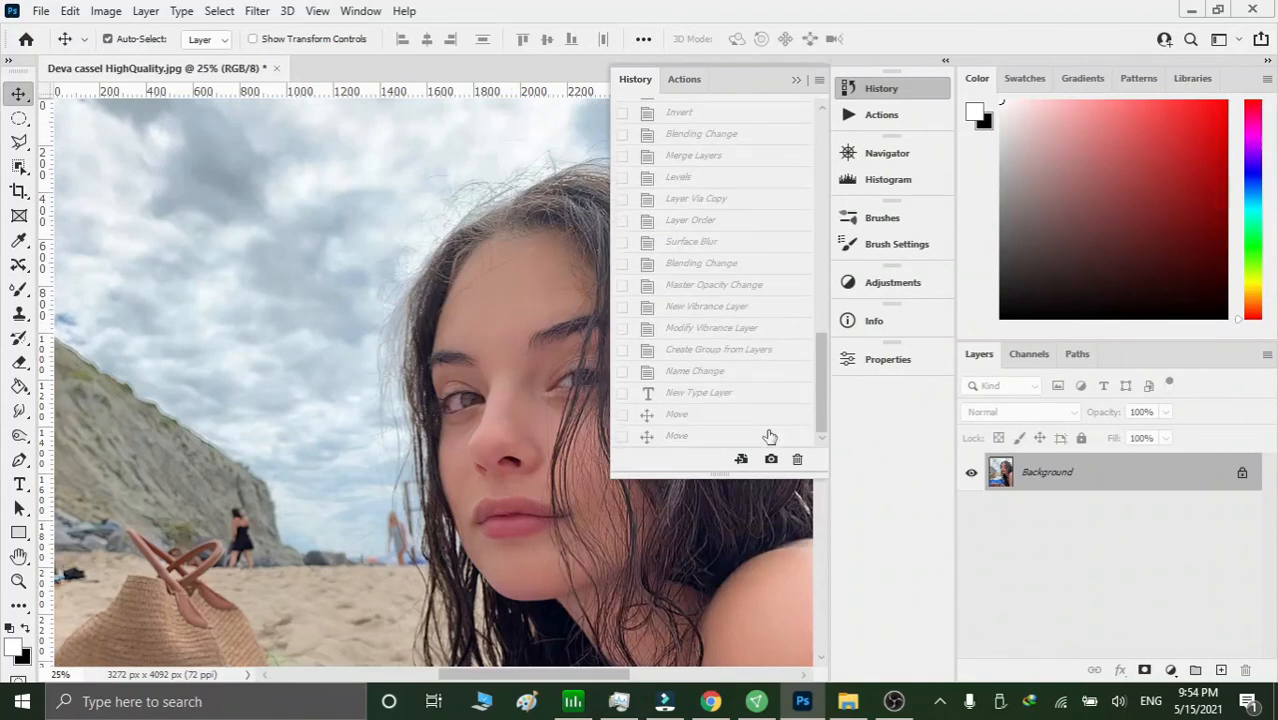
left_click(677, 436)
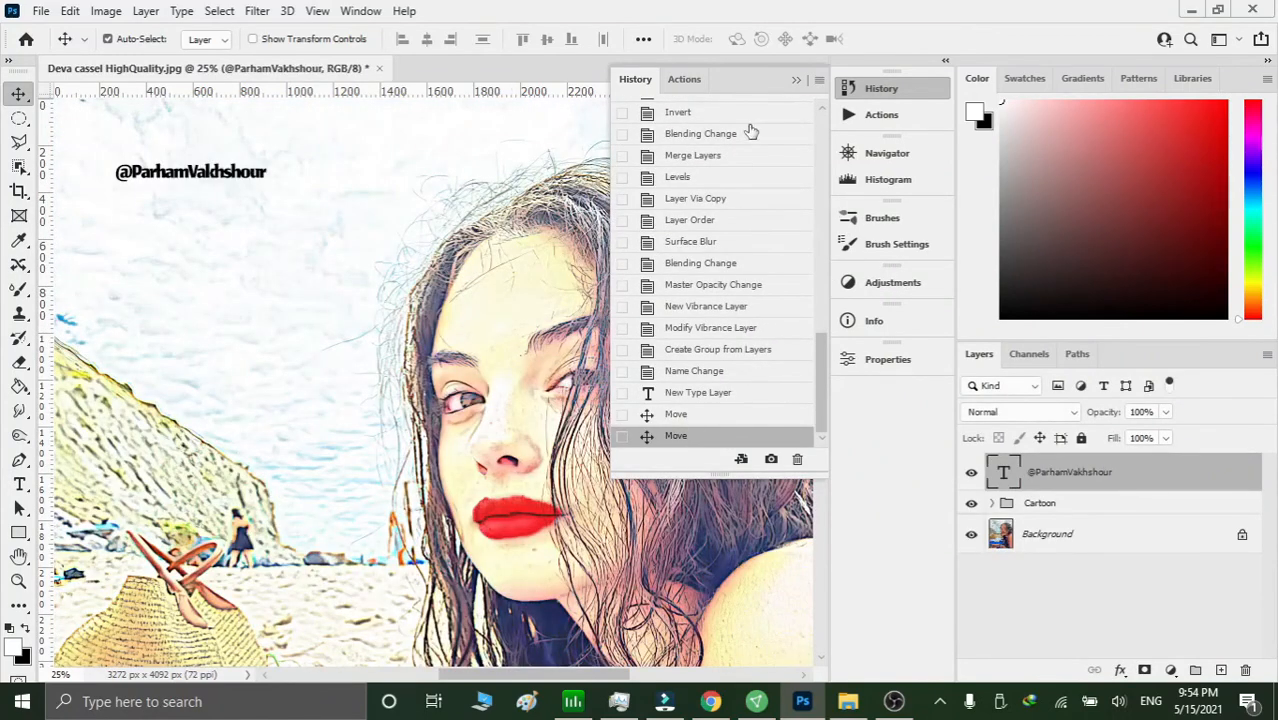
left_click(798, 80)
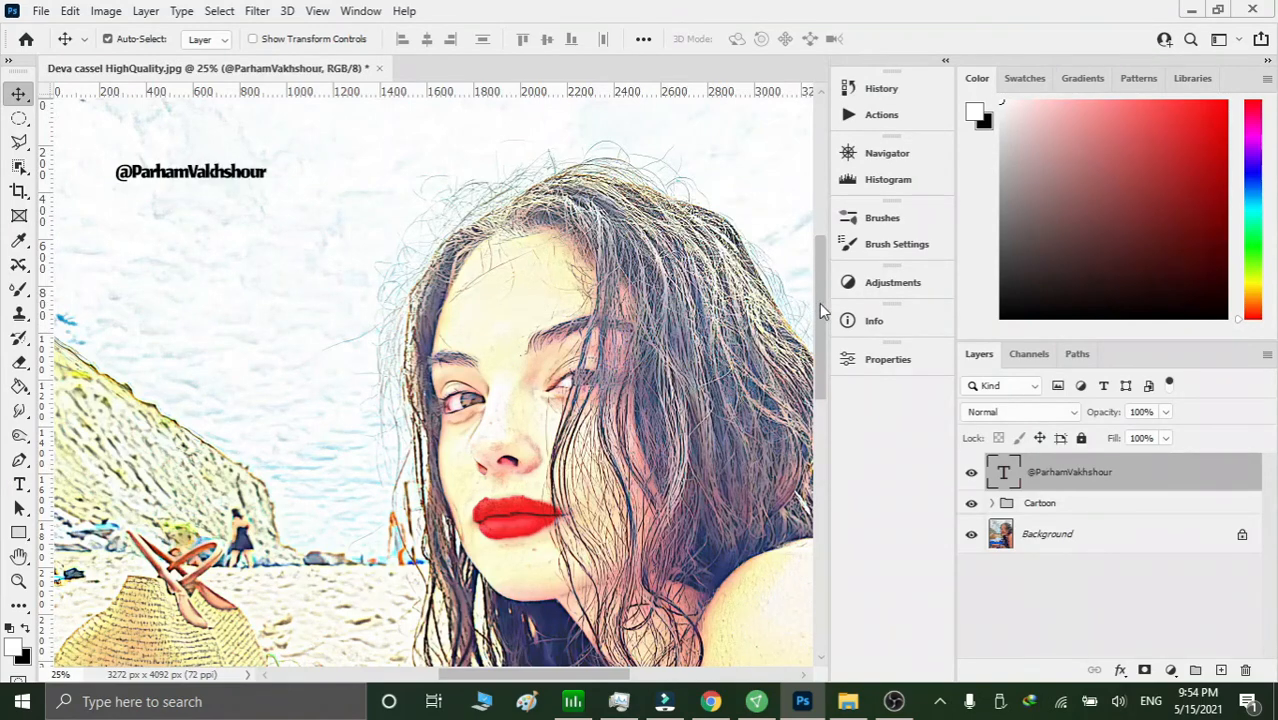
Examine the cartoon effect around the lips and hair at 50% zoom and fit the whole picture in view.
left_click_drag(819, 303, 818, 360)
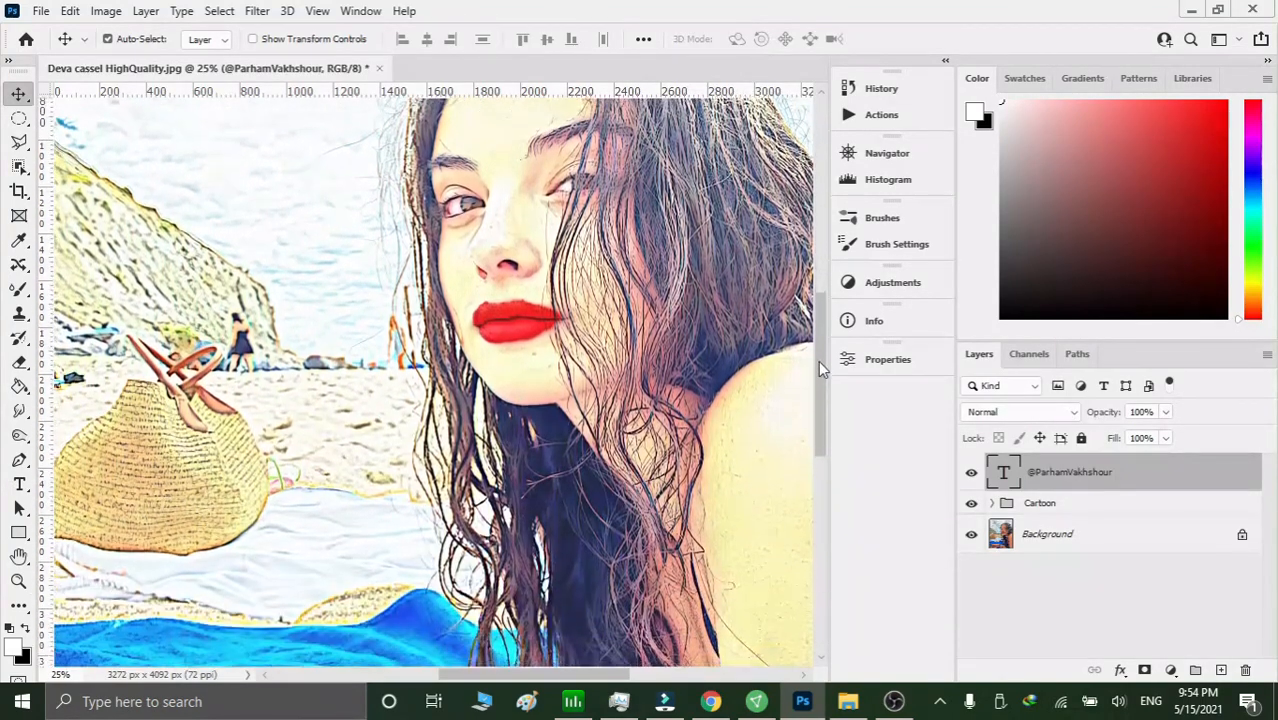
key("ctrl+plus")
key("ctrl+plus")
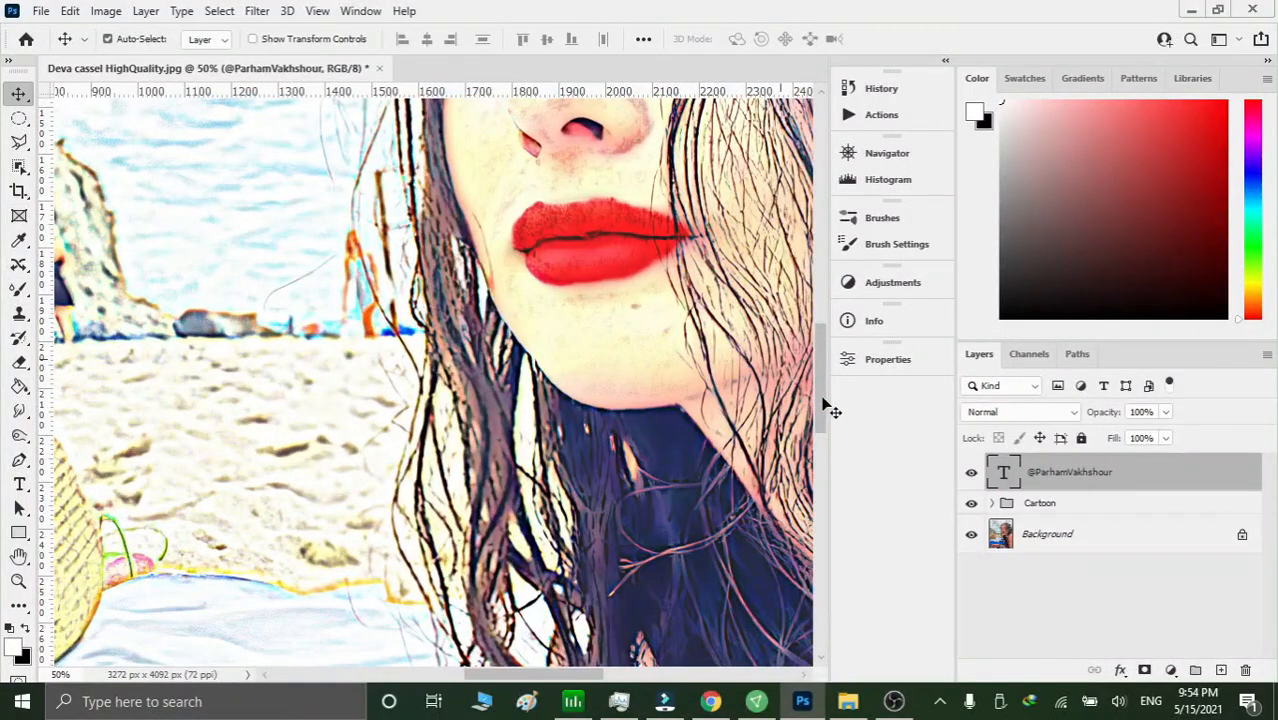
left_click_drag(825, 405, 838, 458)
key("ctrl+0")
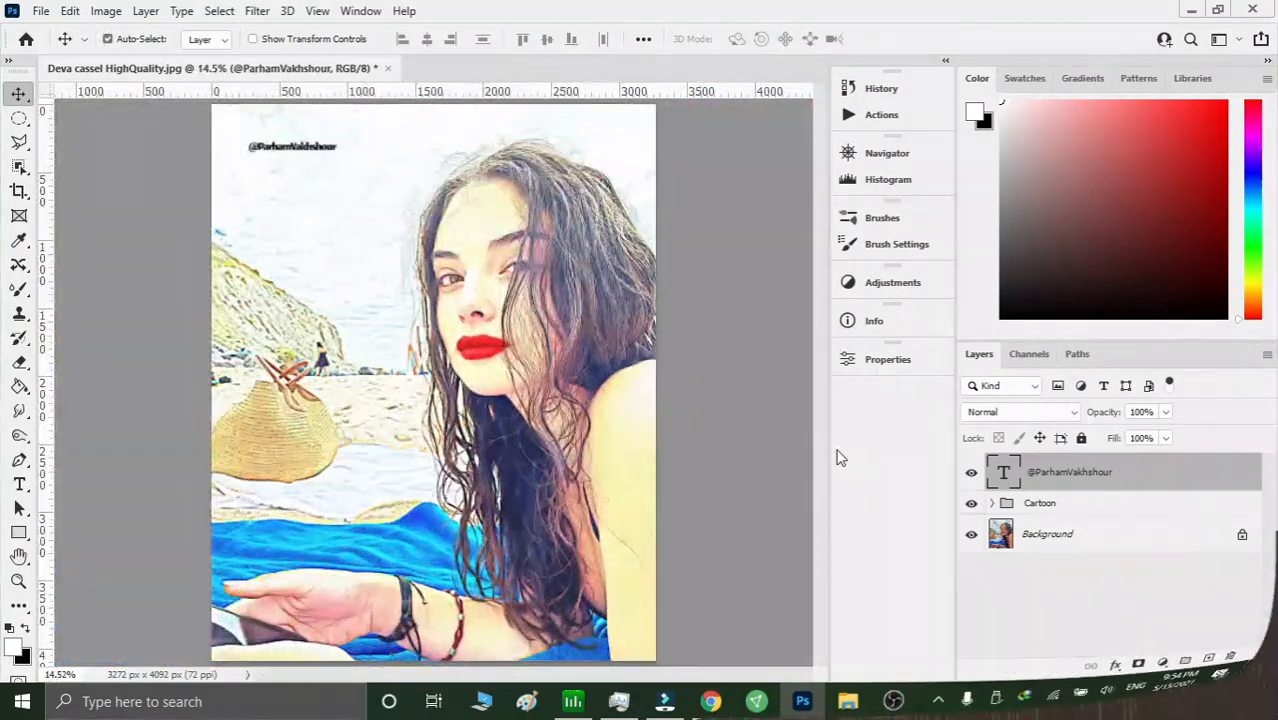